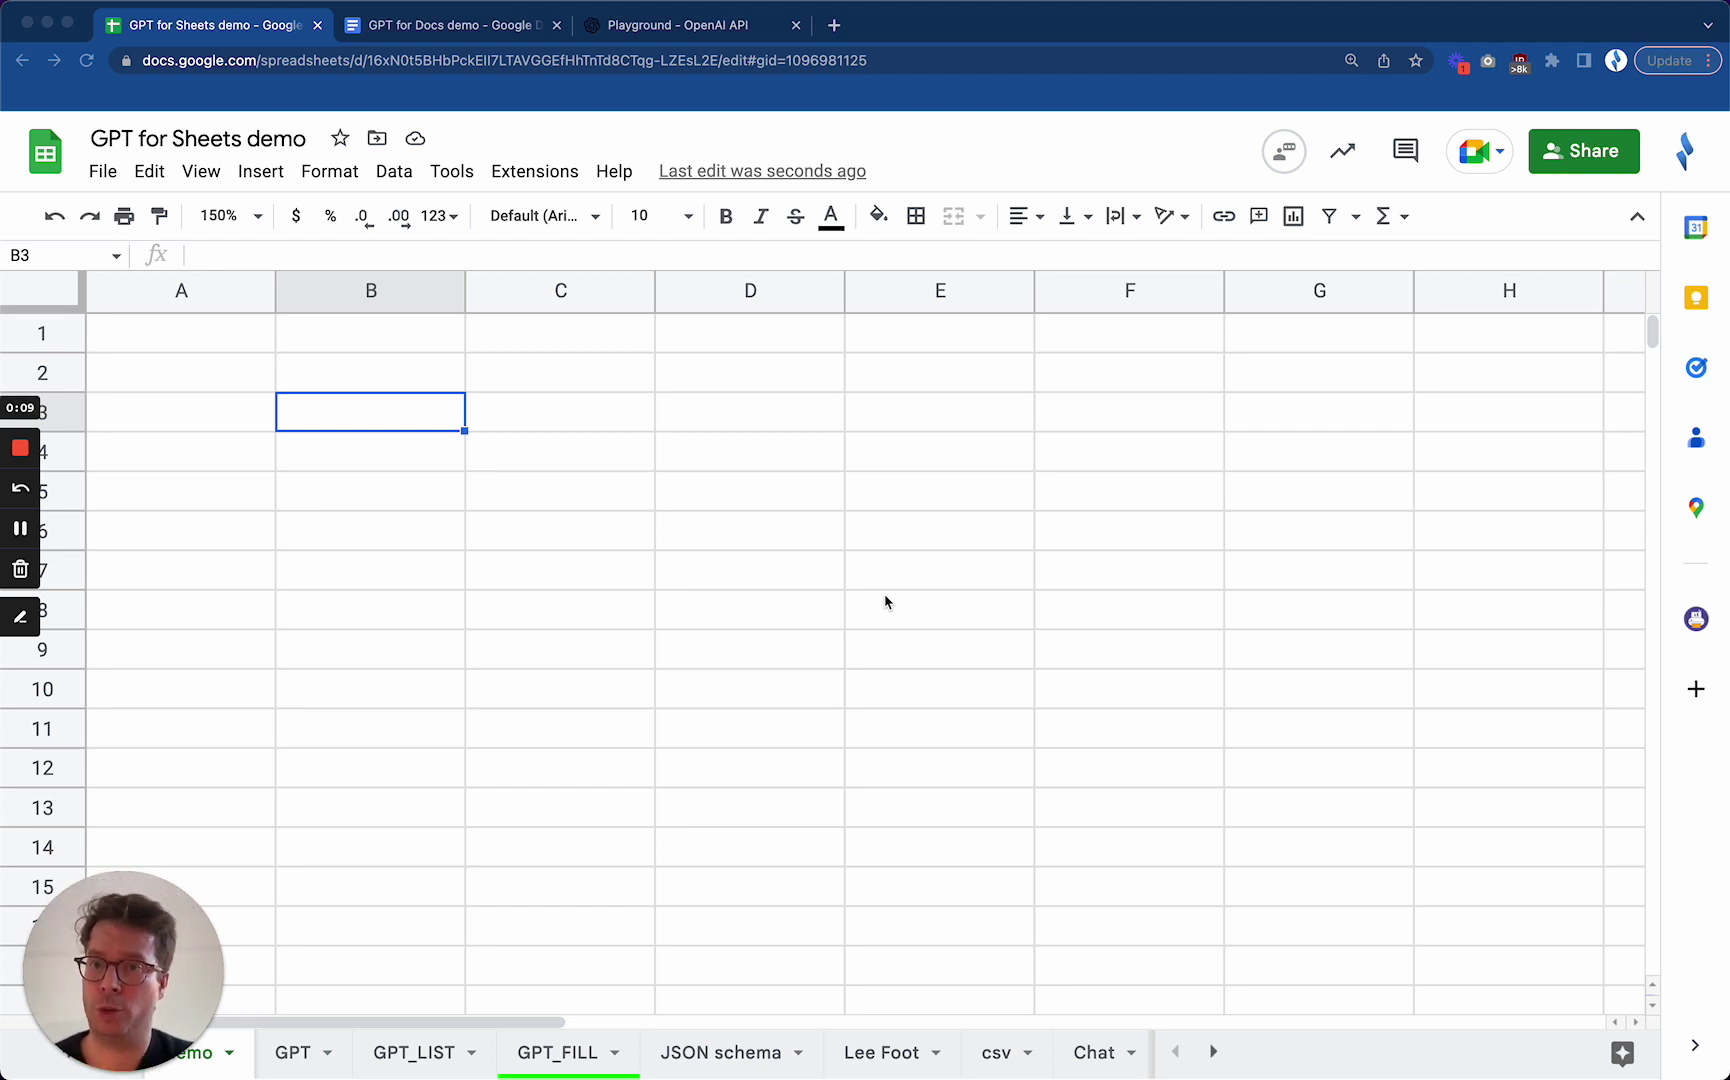
# - Start a =GPT formula in cell B3 of the sheet, then cancel it
pyautogui.click(396, 416)
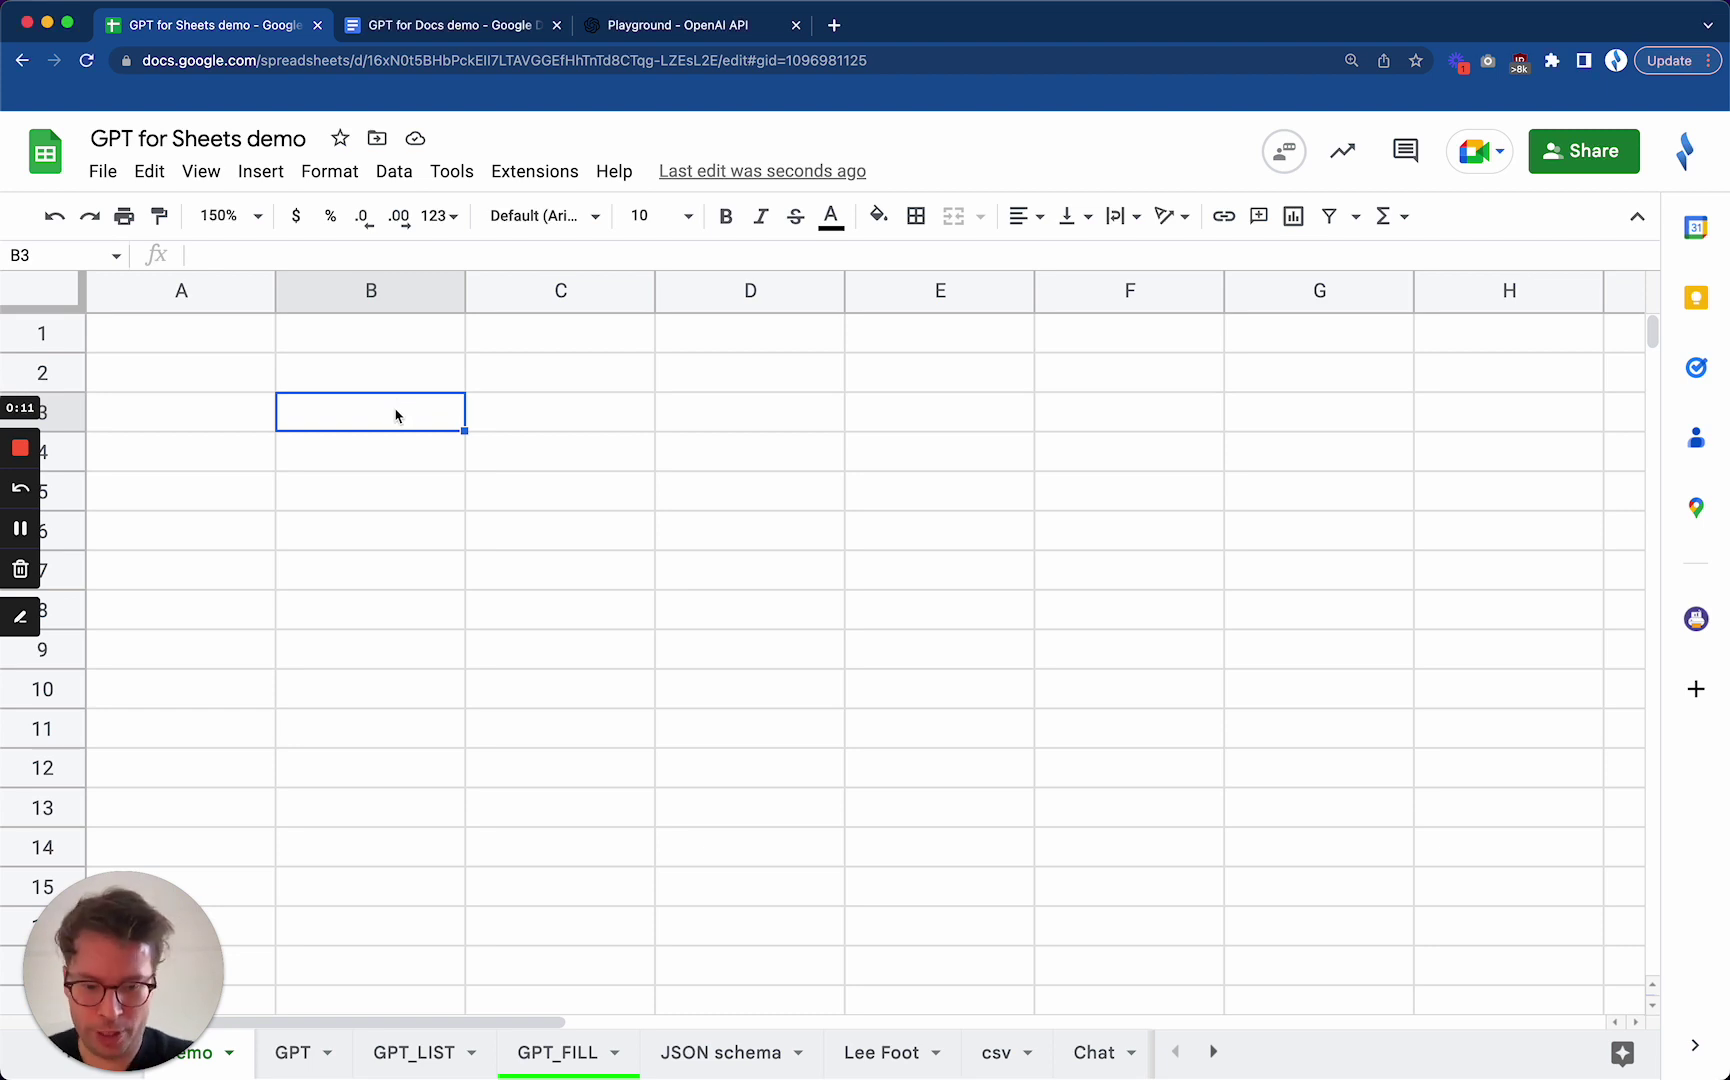
pyautogui.write('=gpt')
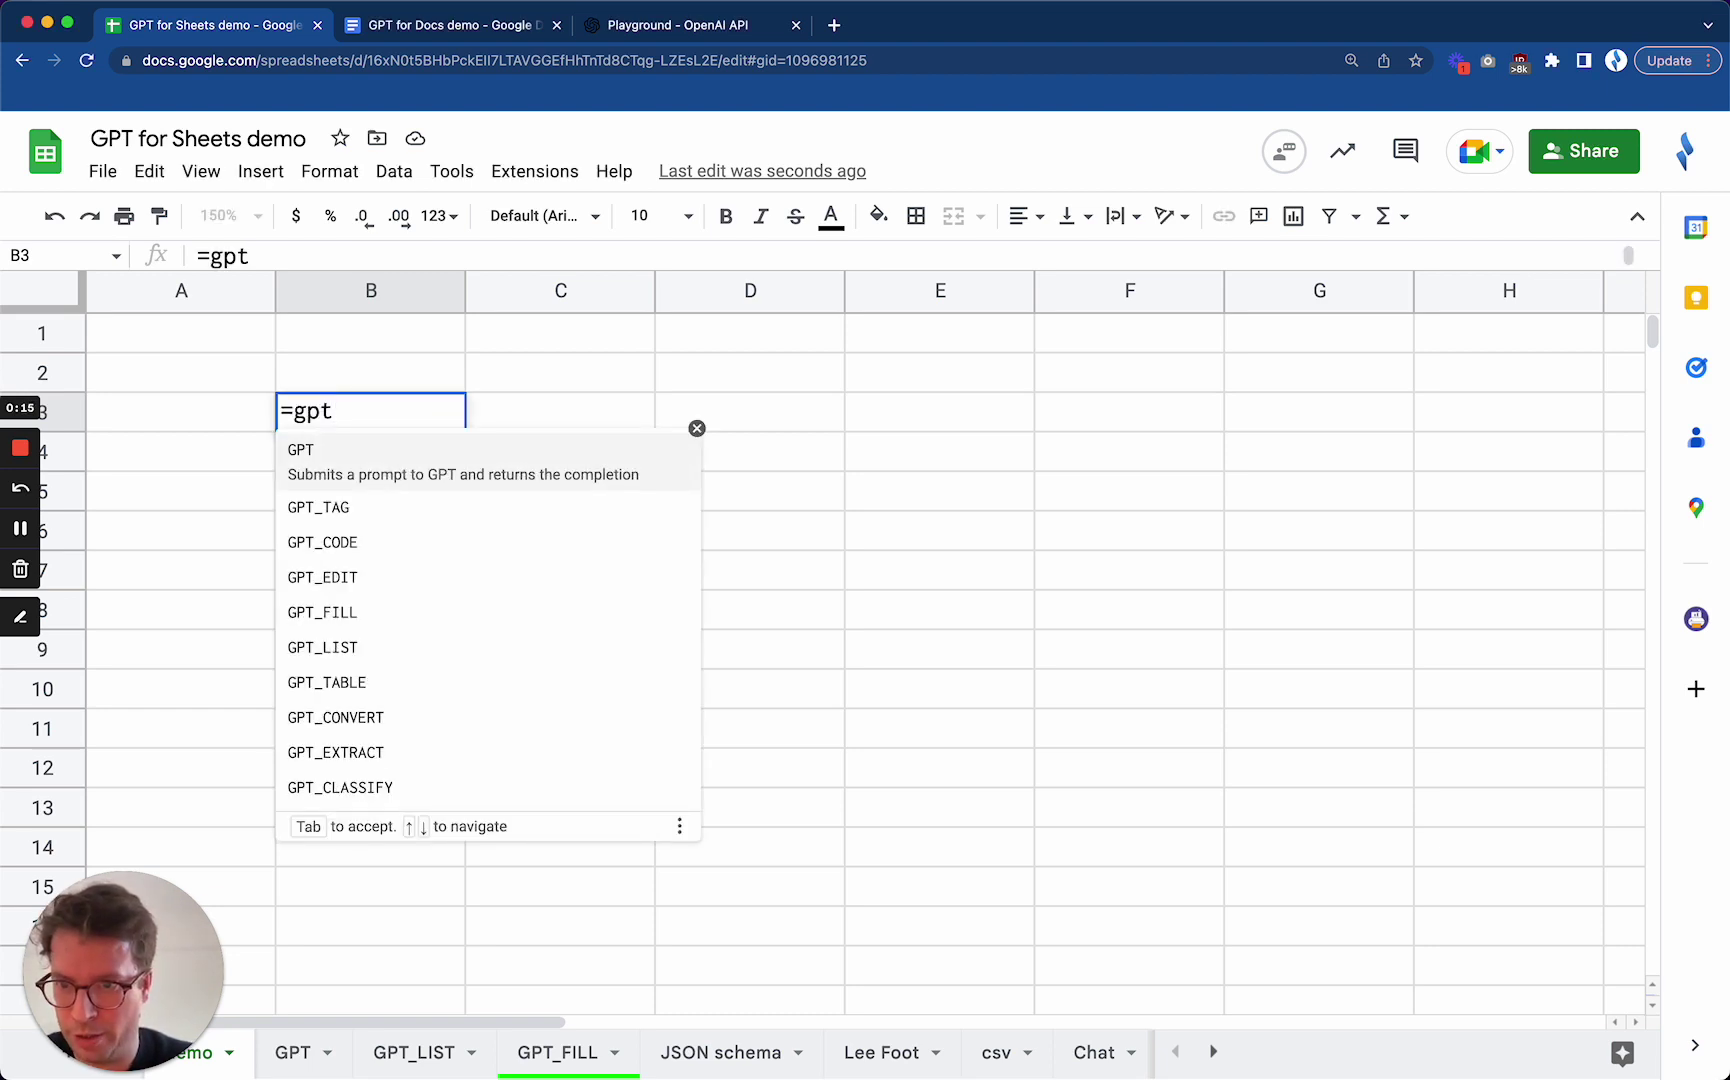
pyautogui.press('Tab')
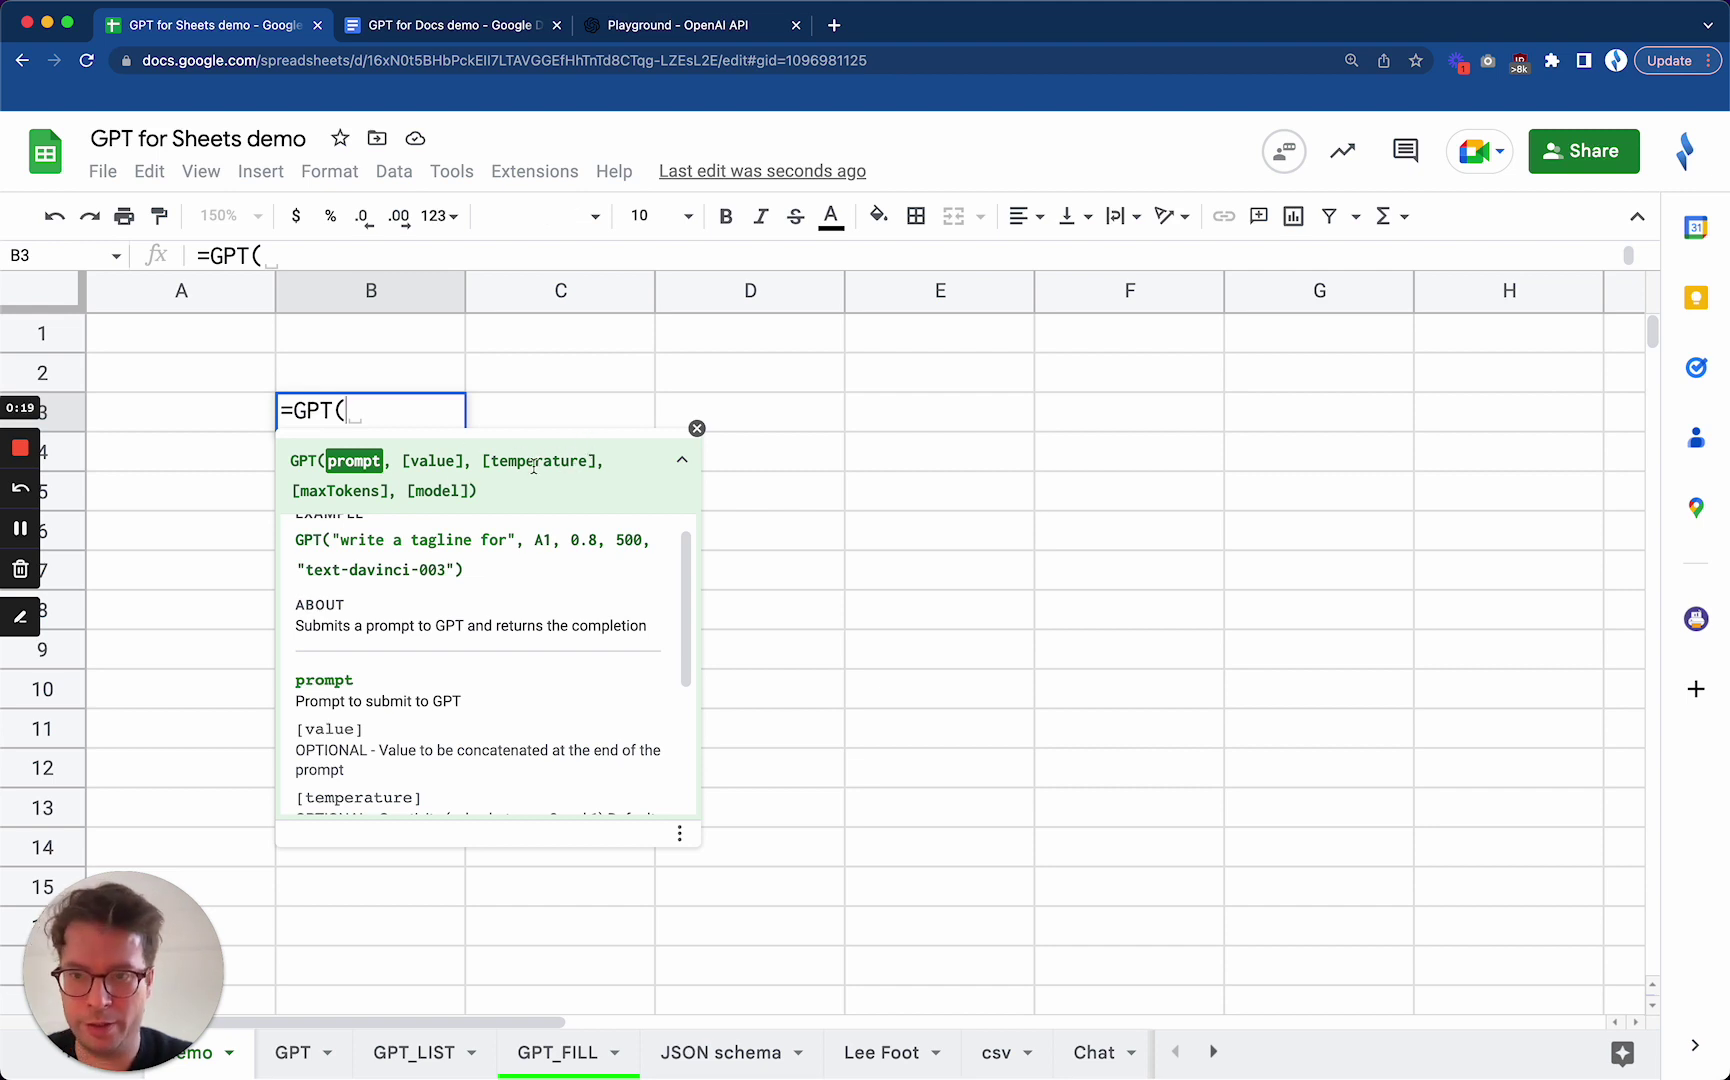
pyautogui.press('Escape')
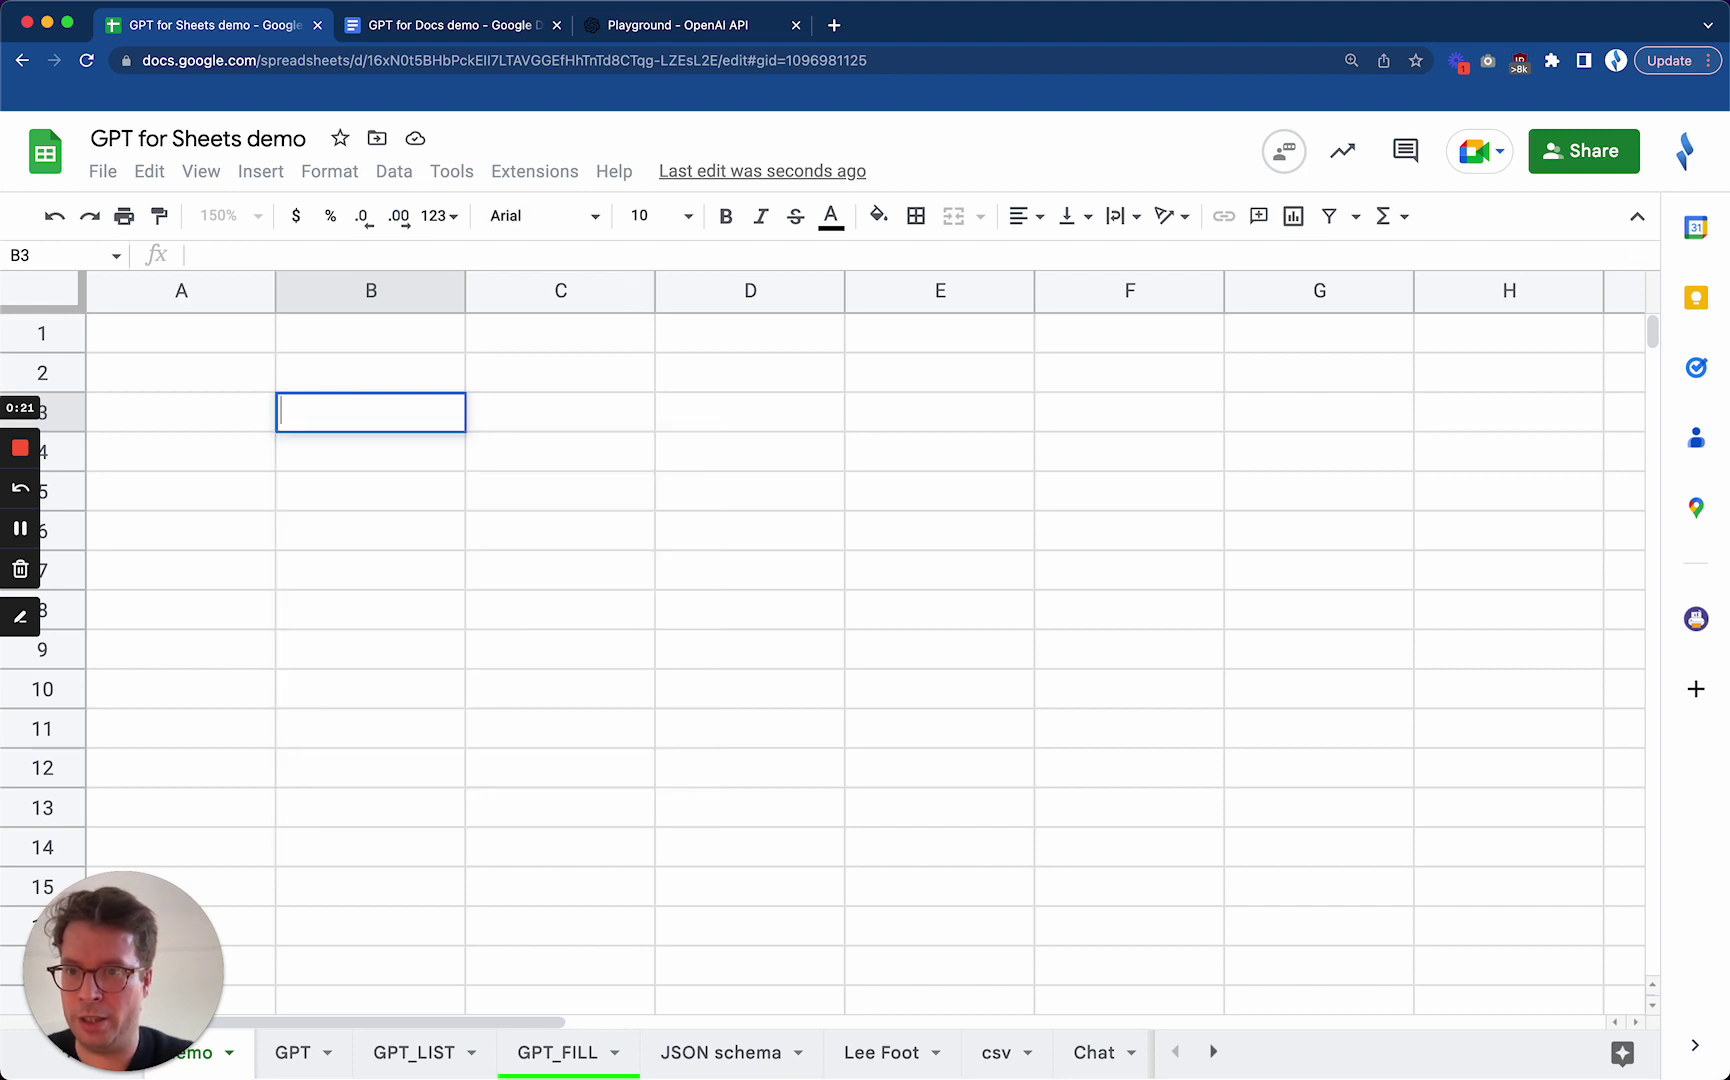
# - Launch the GPT for Sheets and Docs sidebar in the Docs demo, showing temperature 1, then go to the Playground
pyautogui.click(466, 33)
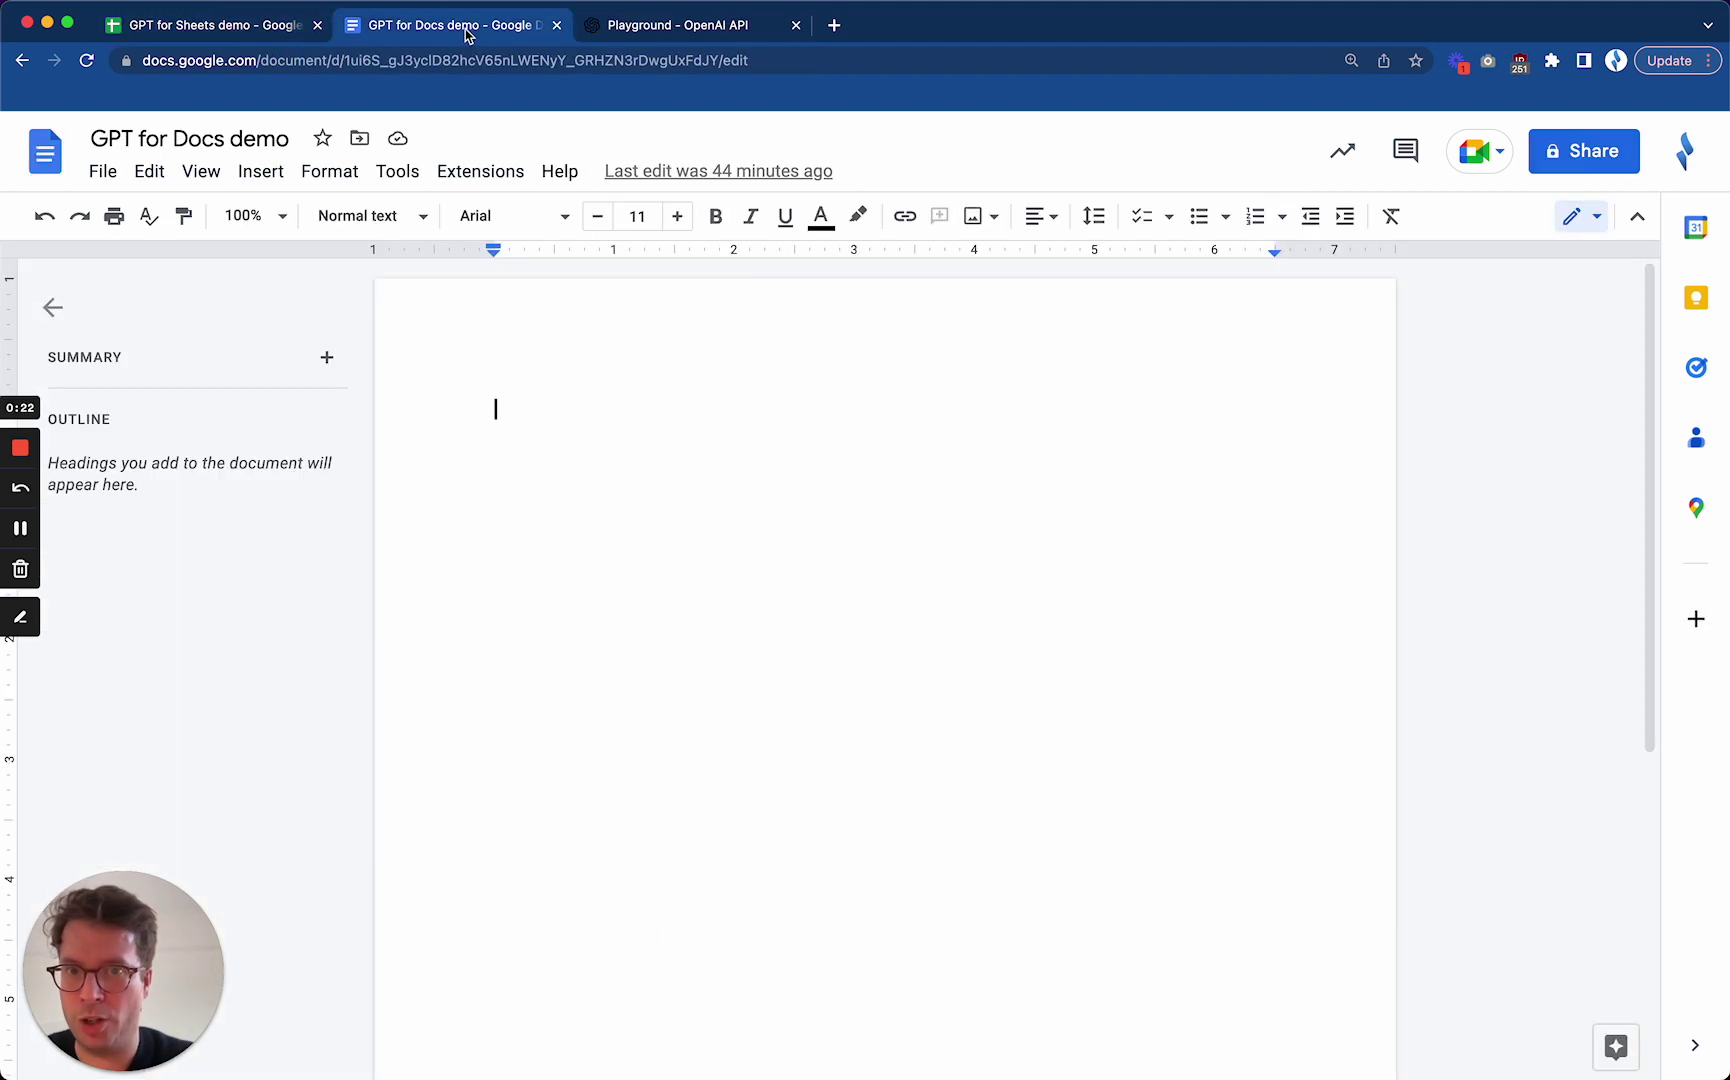
pyautogui.click(480, 171)
pyautogui.moveTo(613, 337)
pyautogui.click(893, 340)
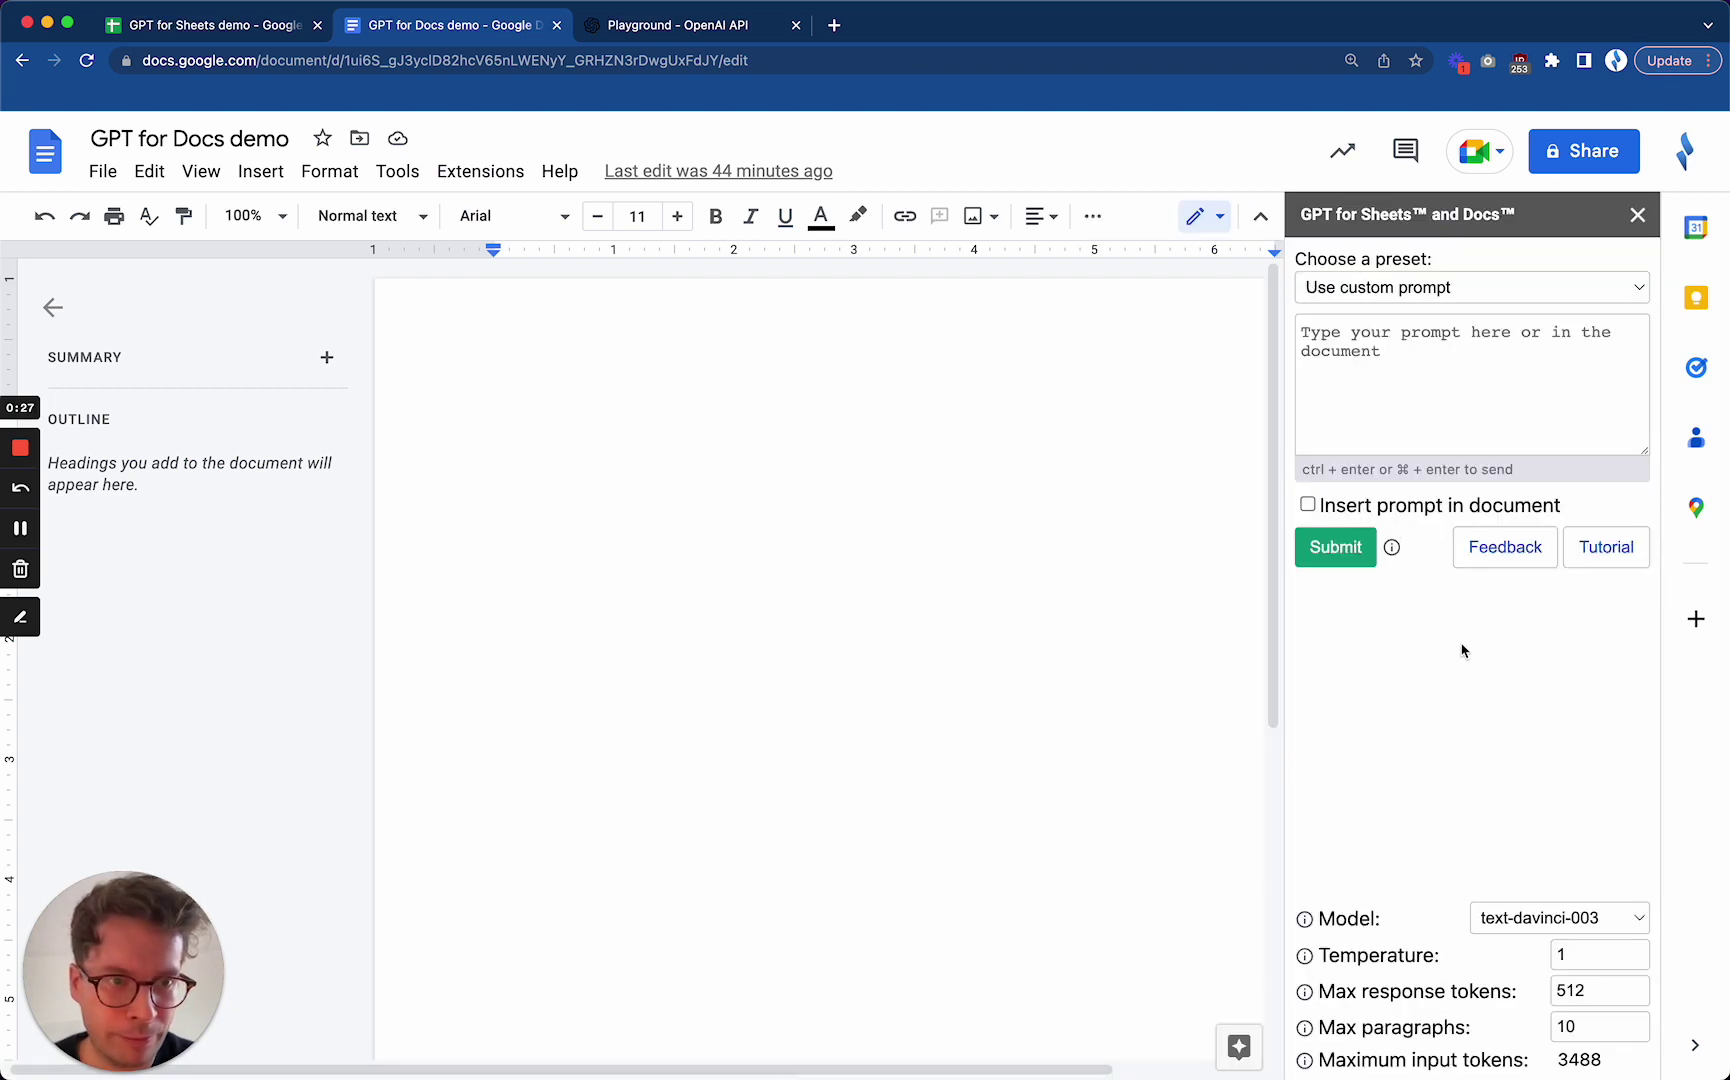
pyautogui.click(1595, 954)
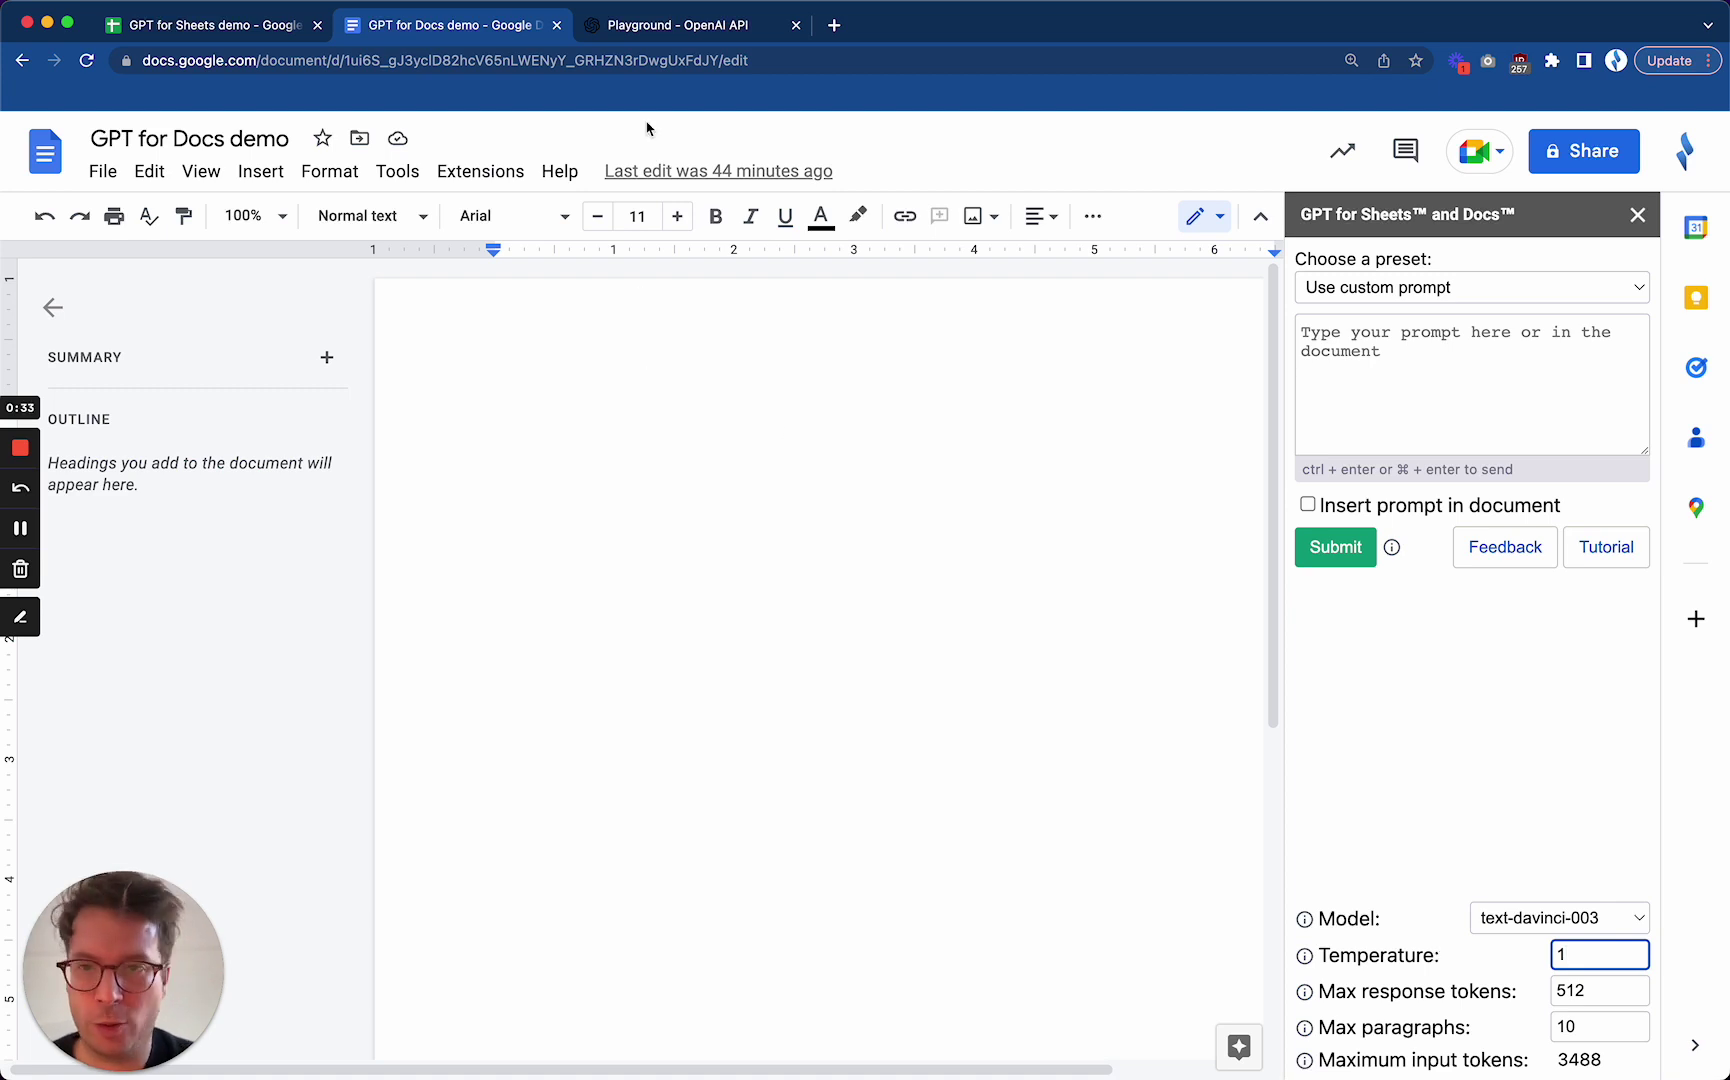
pyautogui.click(660, 28)
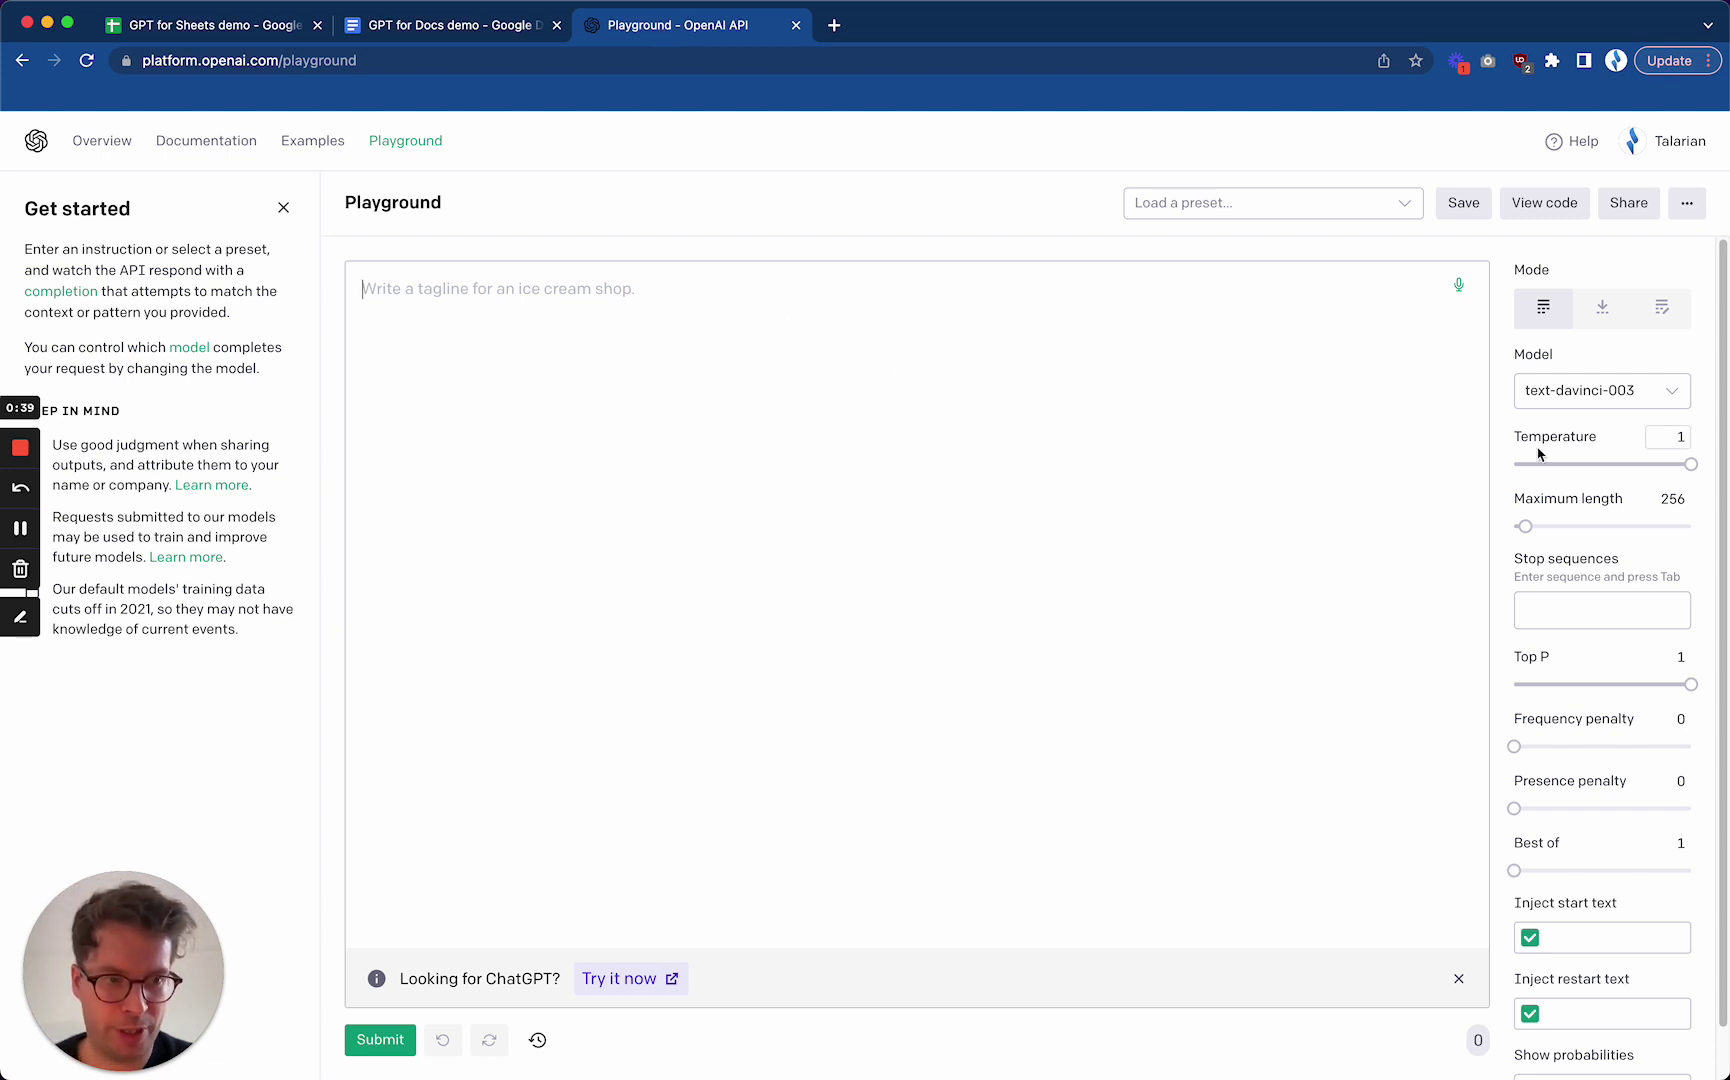
# - Drag the Playground temperature slider for text-davinci-003 from 1 down to 0
pyautogui.moveTo(1578, 437)
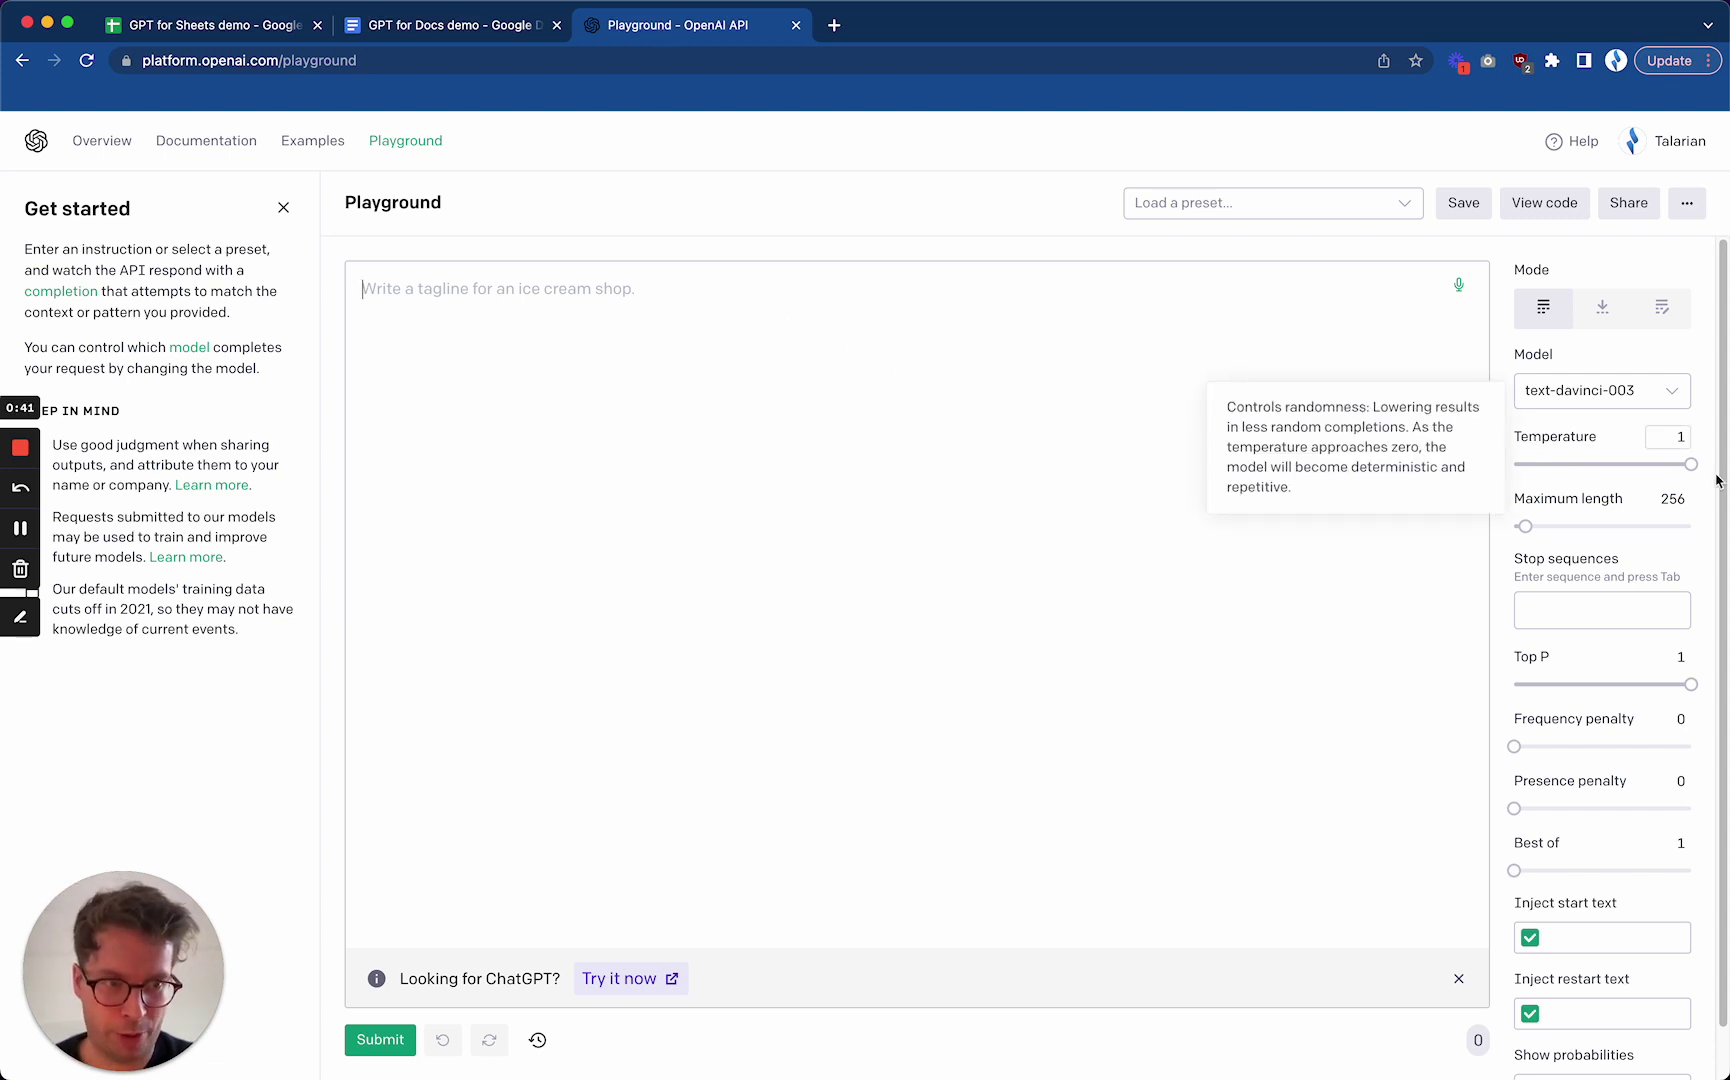
pyautogui.moveTo(1690, 463)
pyautogui.mouseDown()
pyautogui.moveTo(1516, 464)
pyautogui.moveTo(1683, 464)
pyautogui.mouseUp()
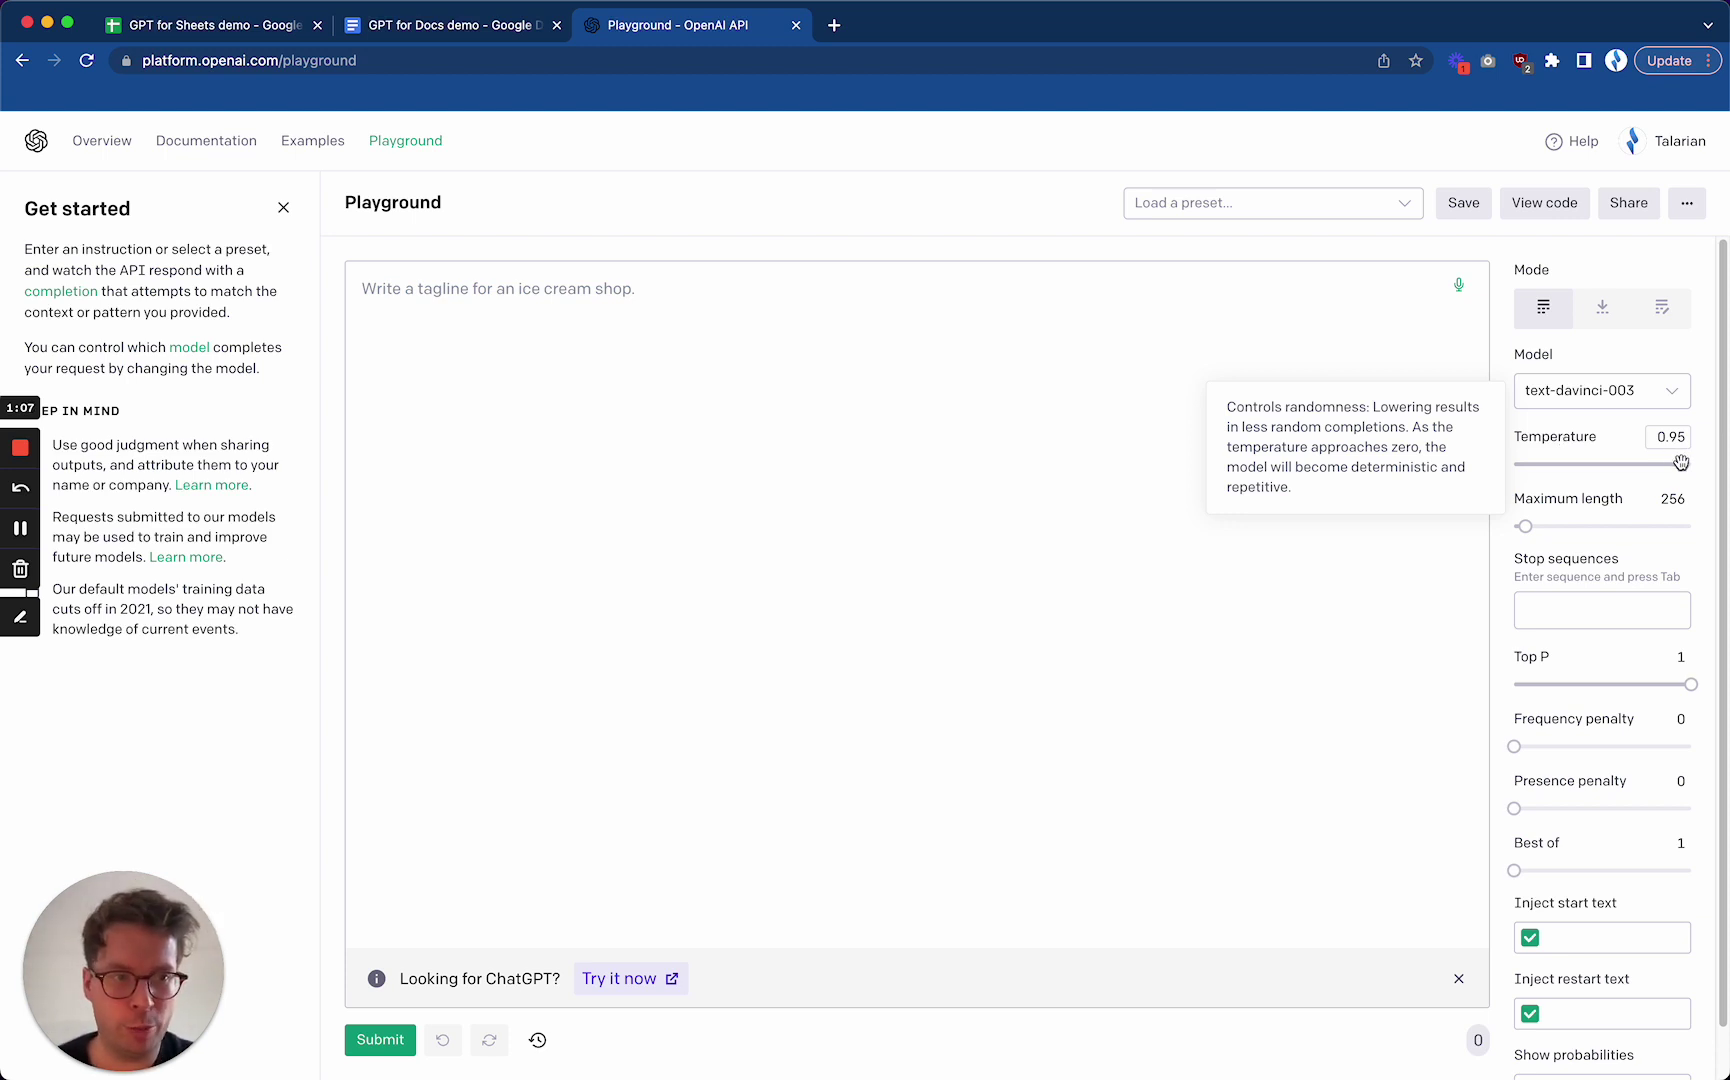
pyautogui.moveTo(1682, 464); pyautogui.dragTo(1506, 463)
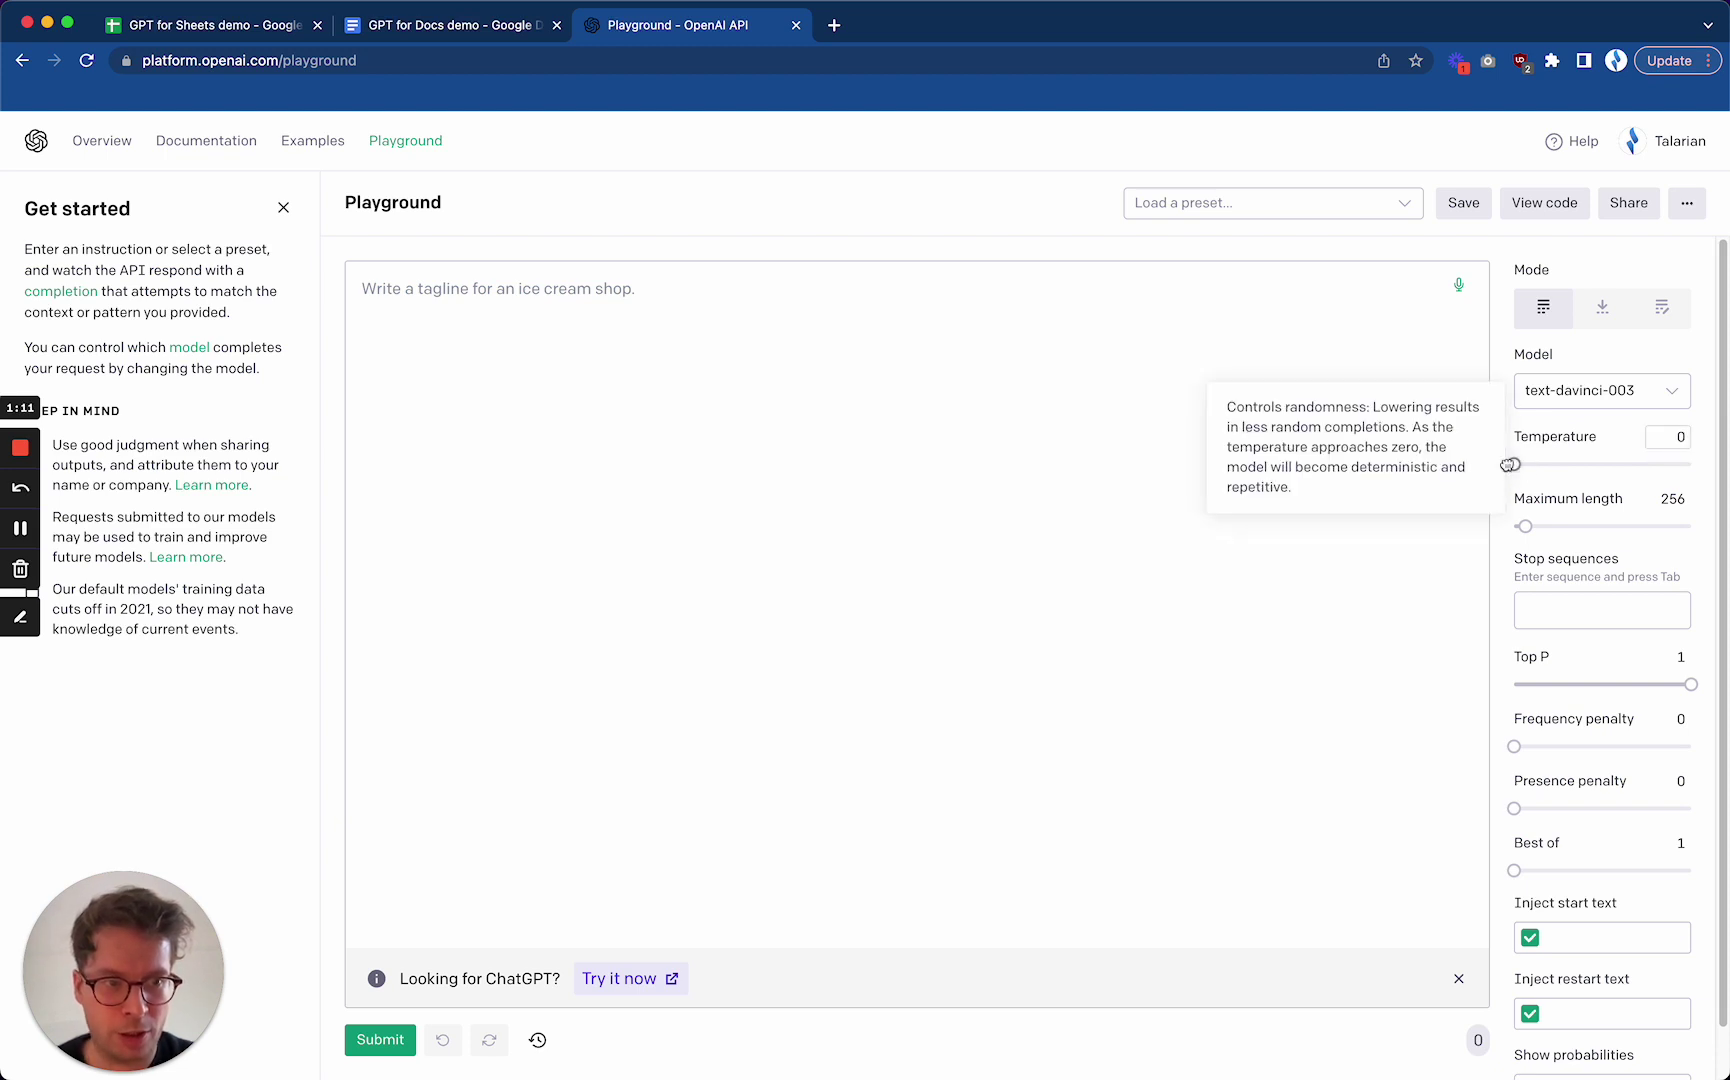
# - Submit the prompt 'Write a tagline for an ice-cream shop' in the Playground
pyautogui.click(793, 359)
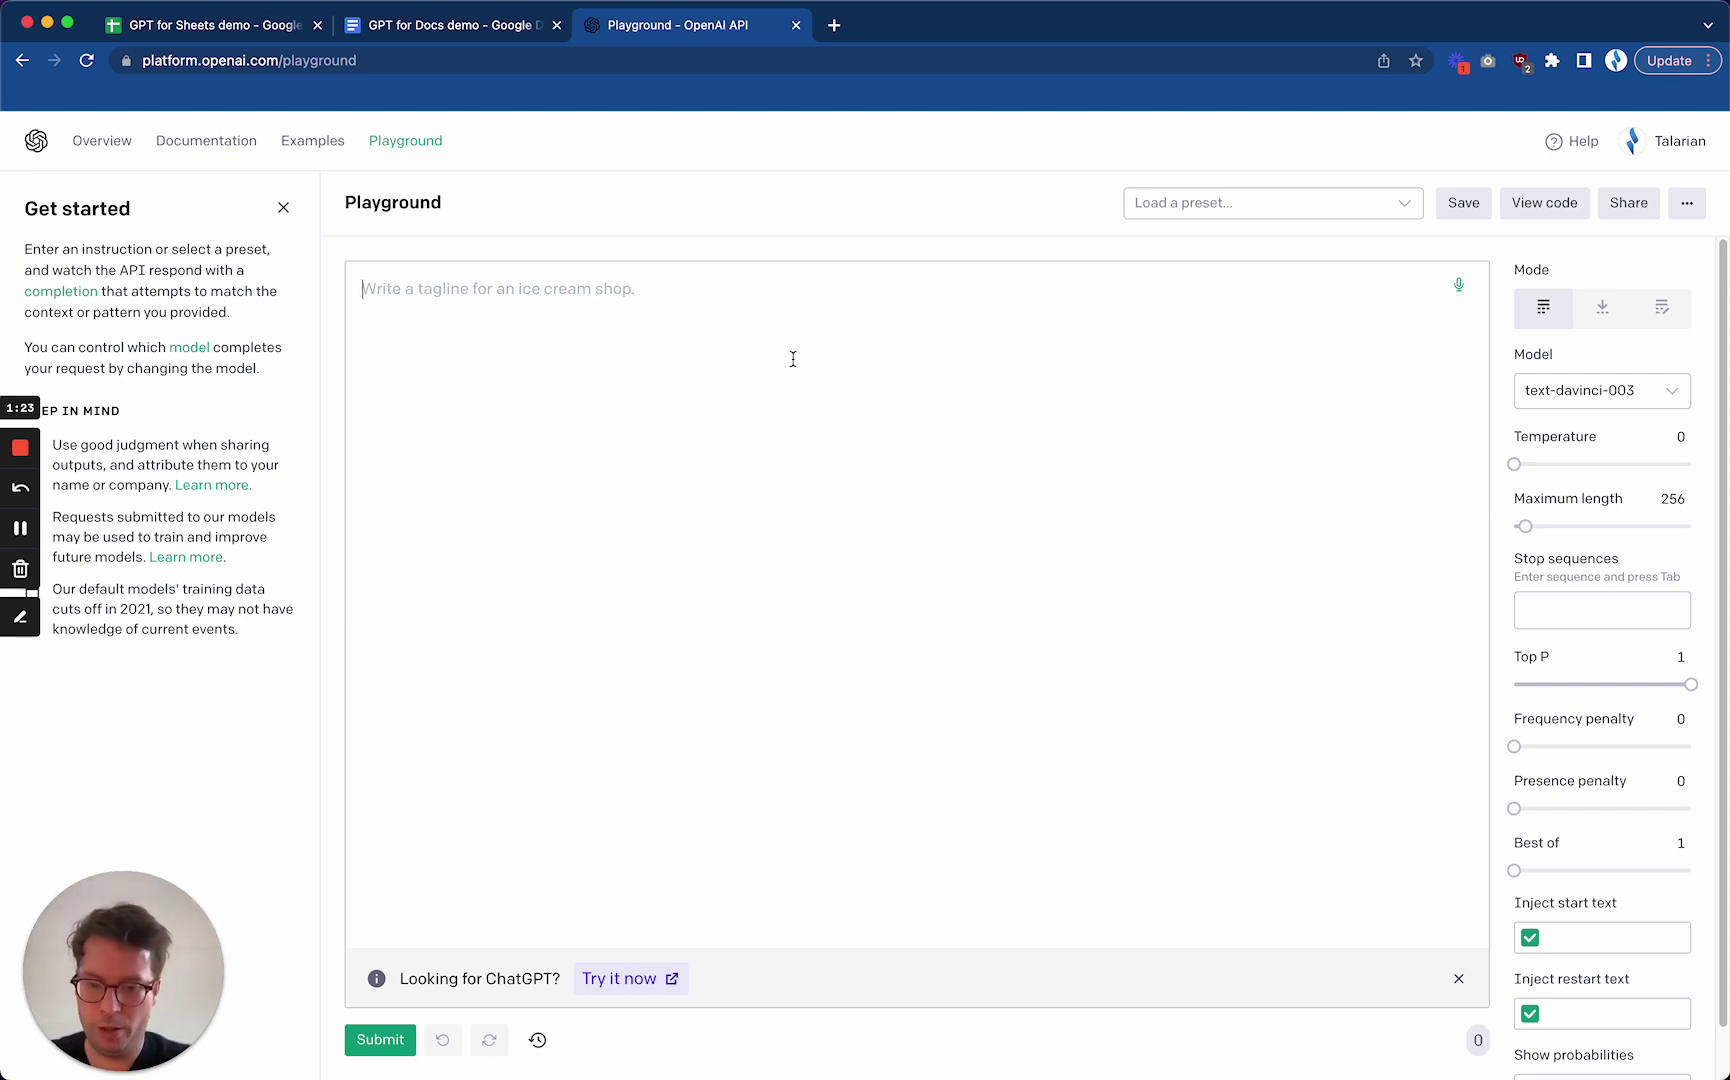
pyautogui.write('Write a ta')
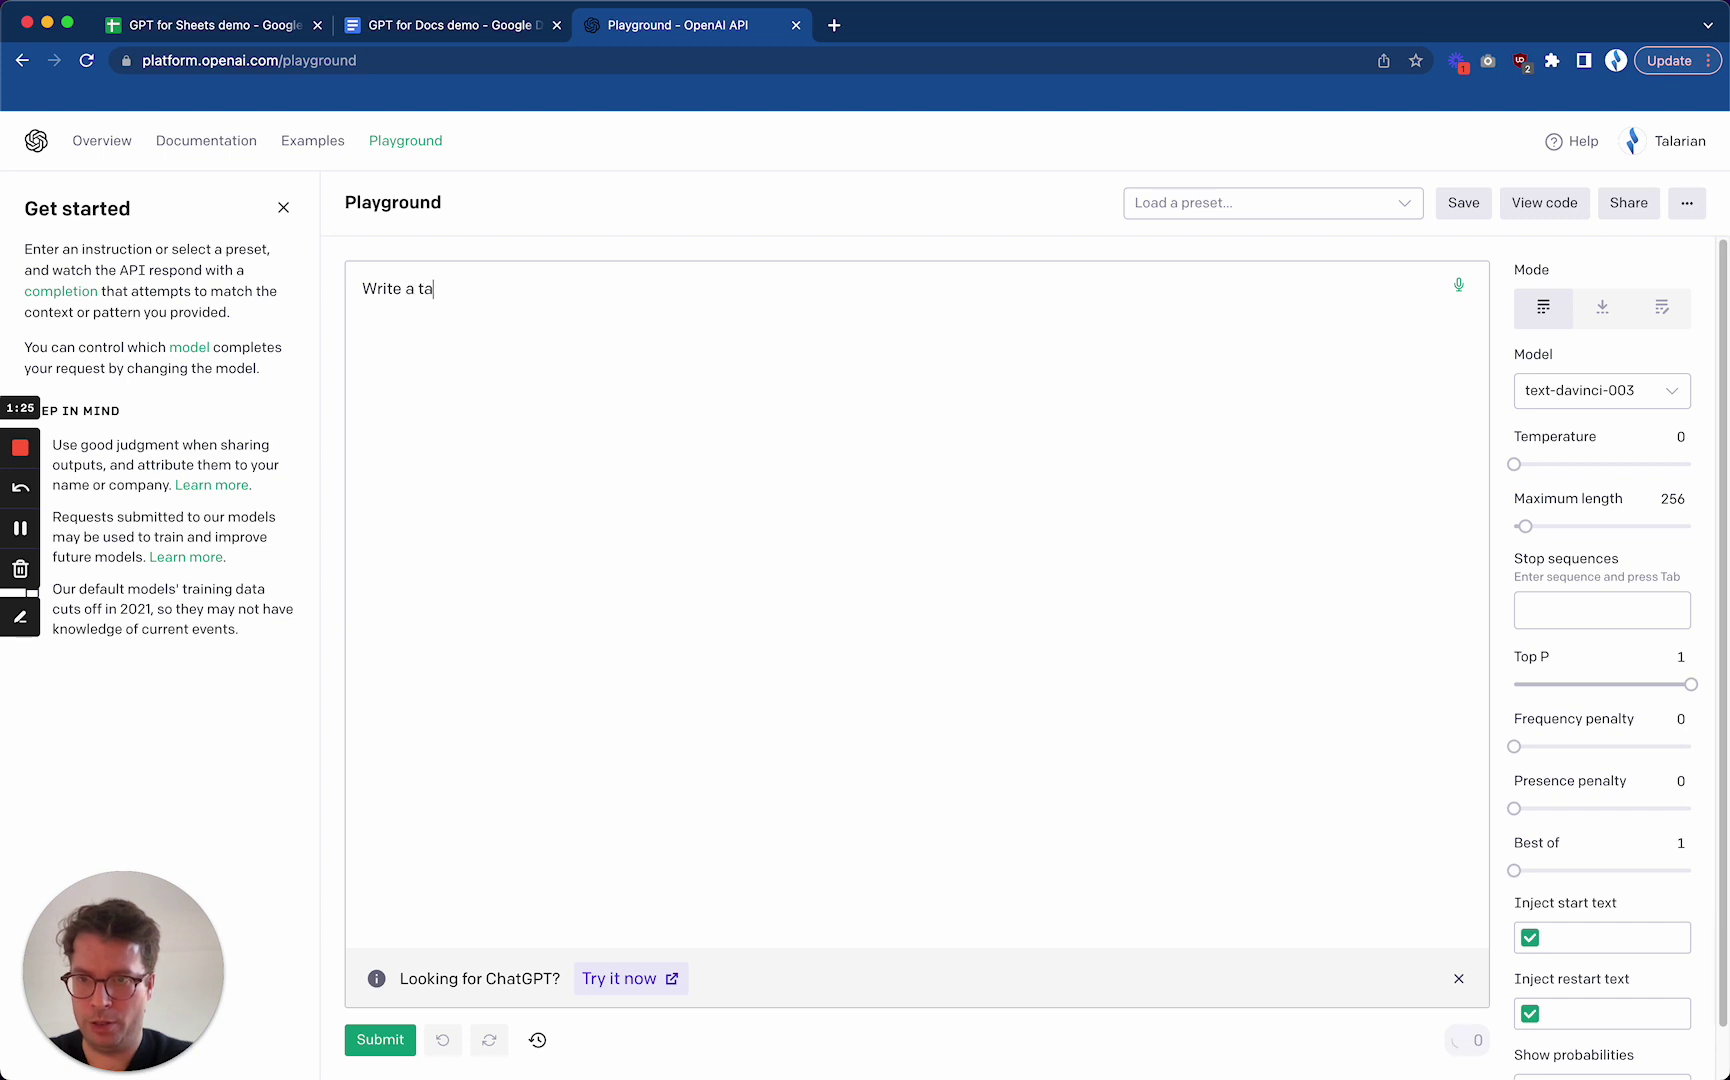
pyautogui.write('gline ')
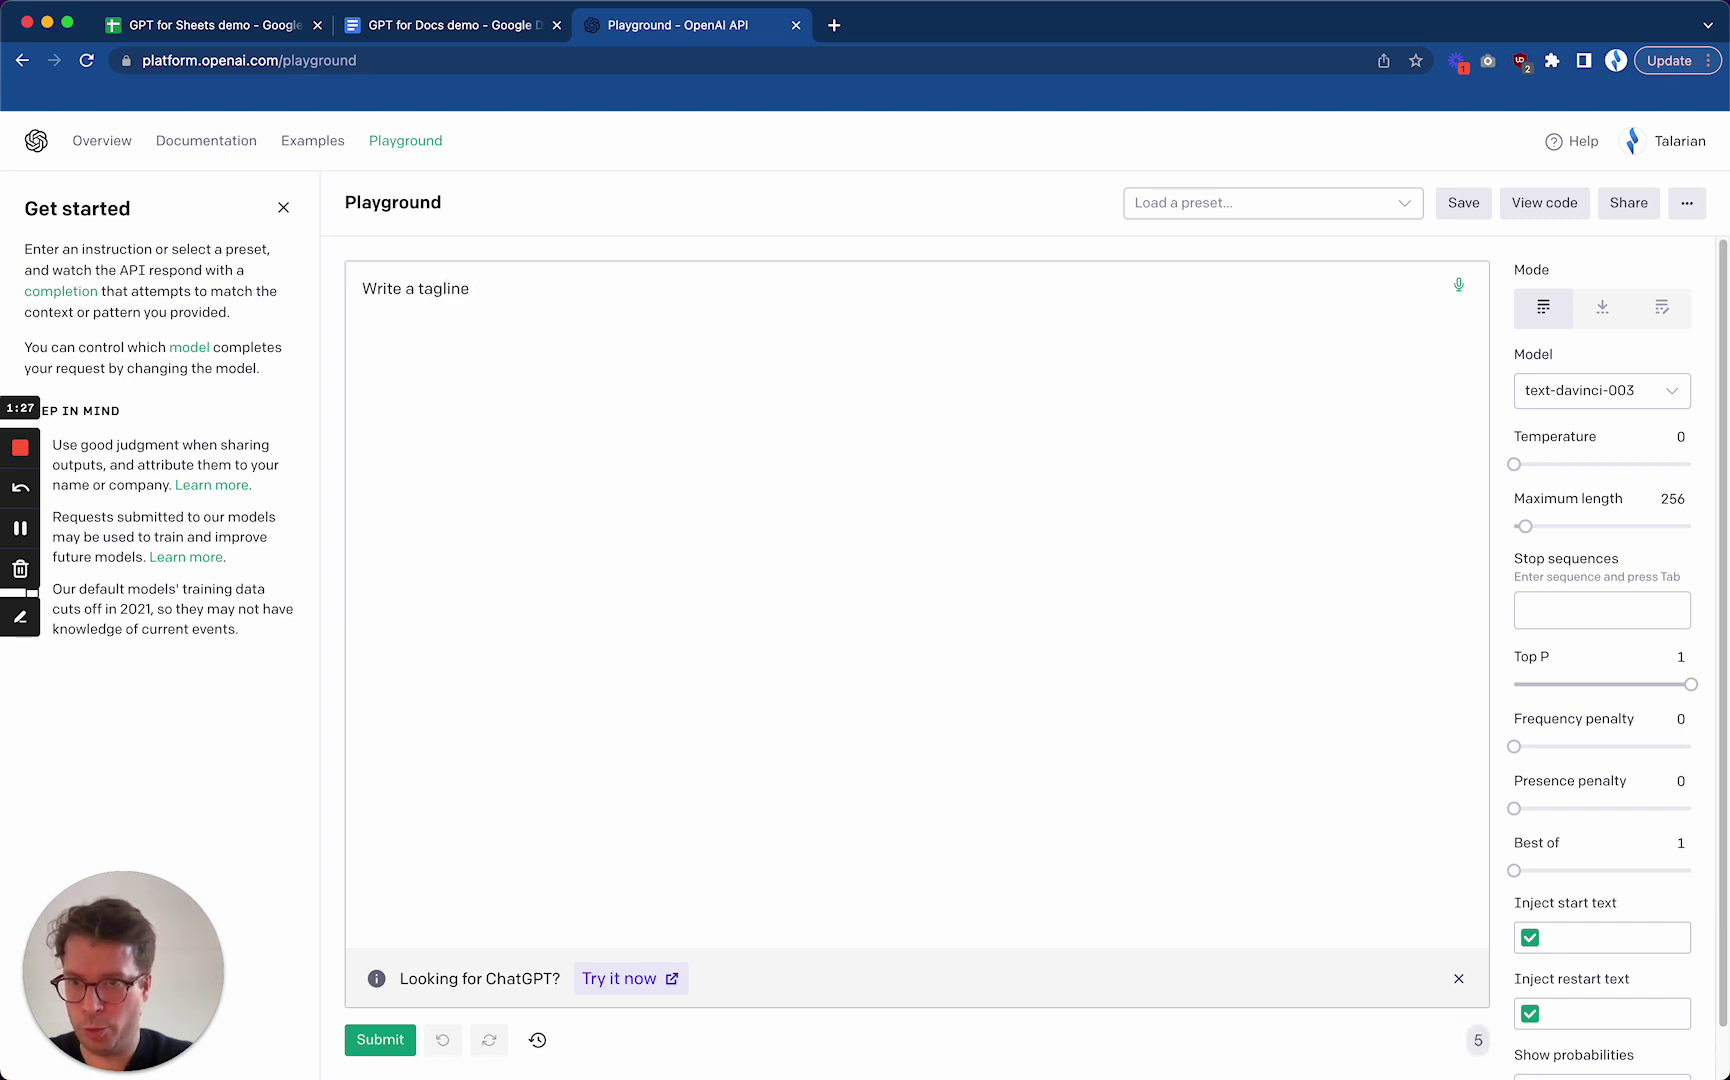
pyautogui.write('for an ice-c')
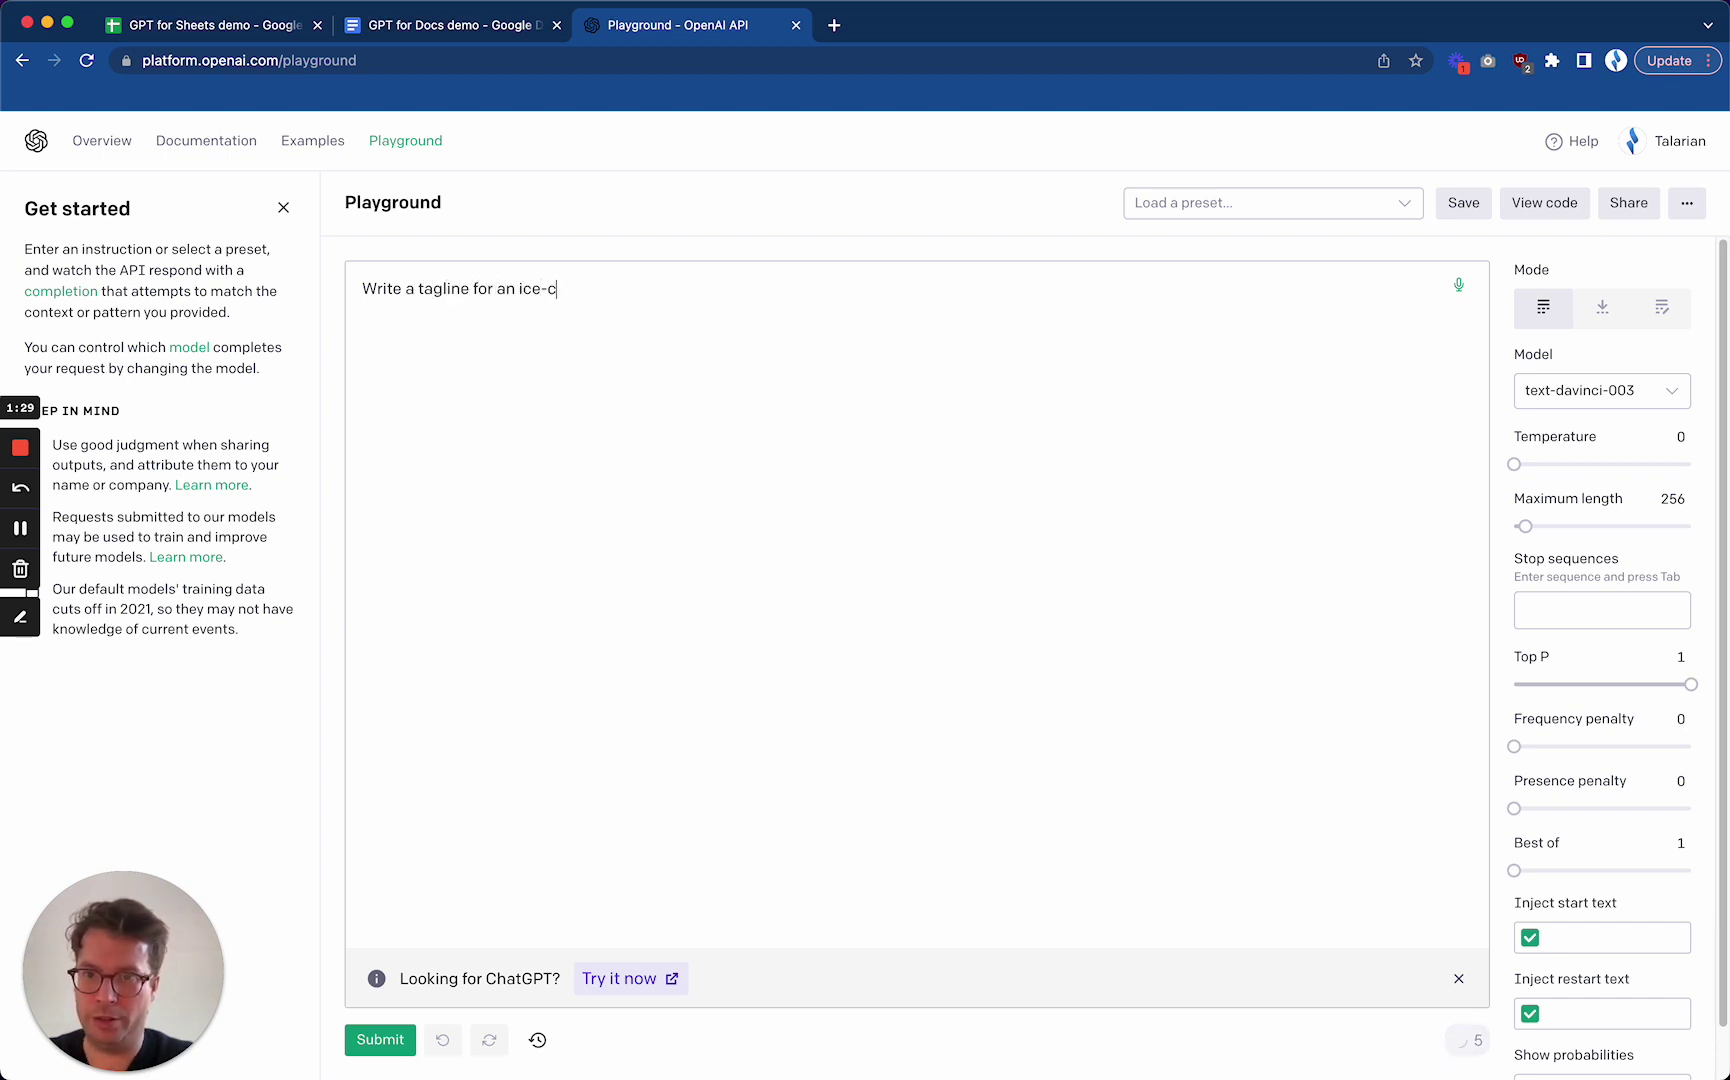
pyautogui.write('ream bran')
pyautogui.press('BackSpace')
pyautogui.press('BackSpace')
pyautogui.press('BackSpace')
pyautogui.press('BackSpace')
pyautogui.write('s')
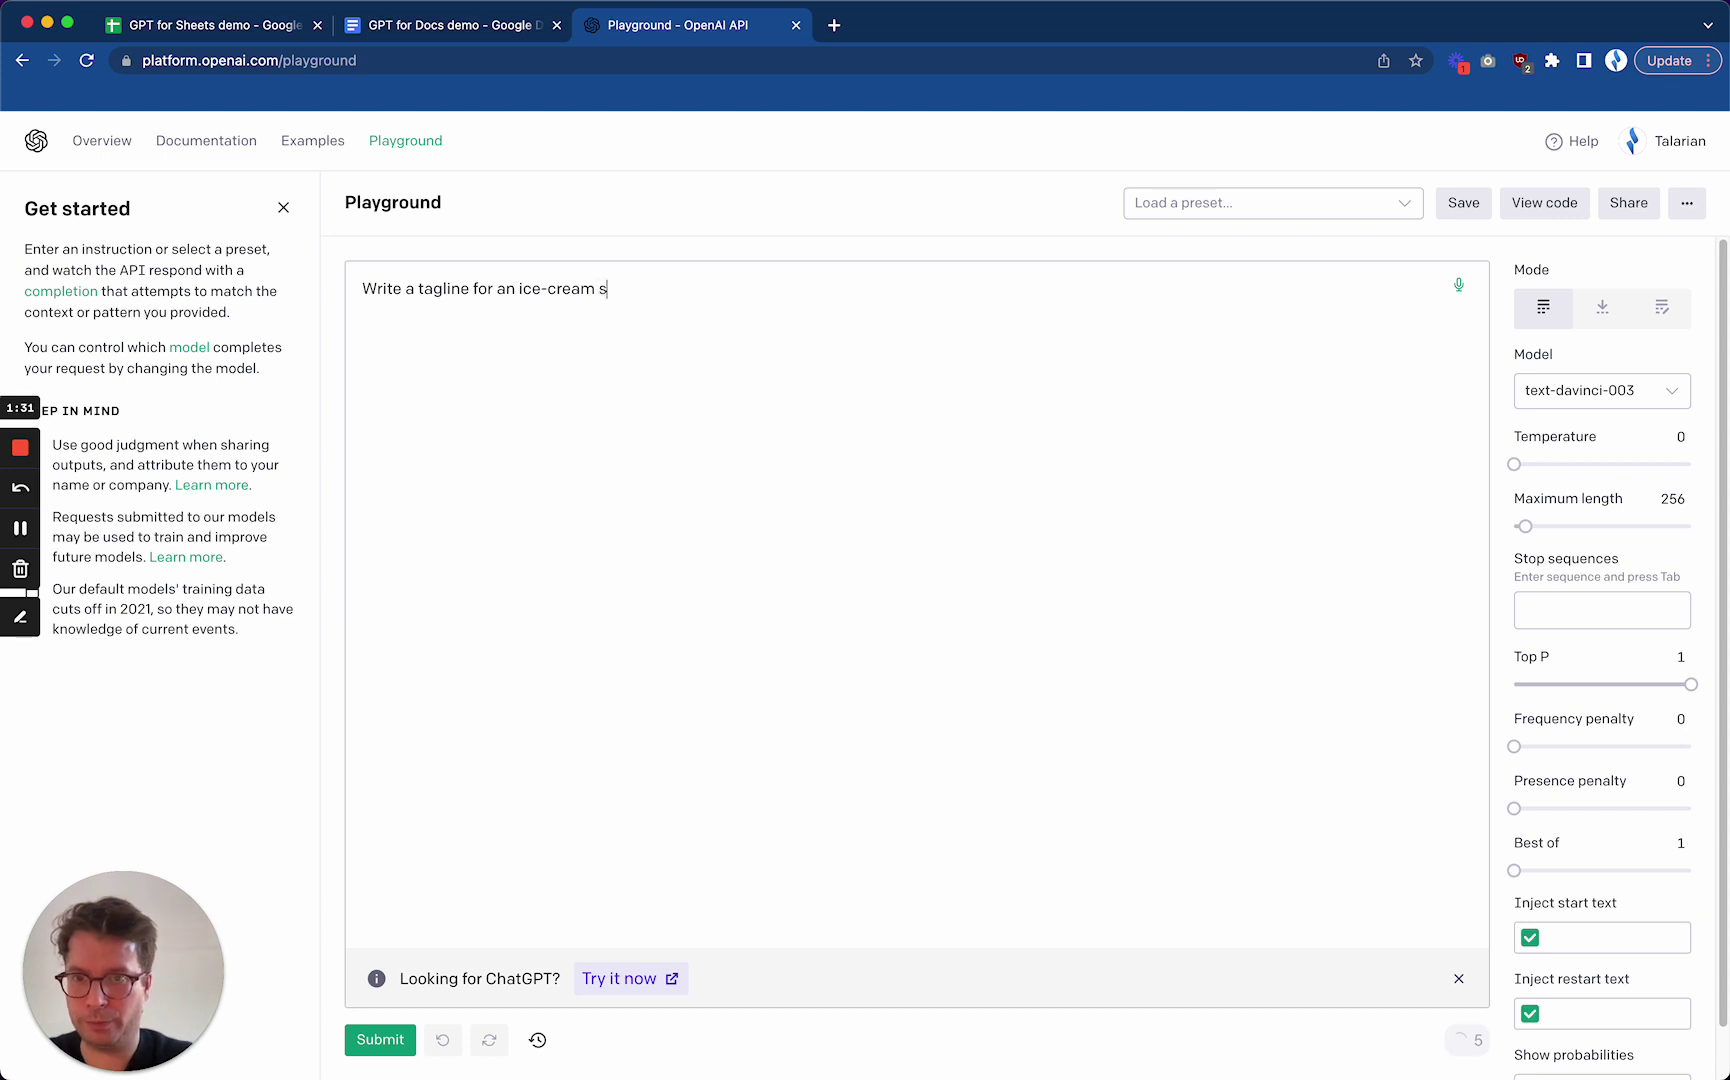
pyautogui.write('hop')
pyautogui.press('super+Return')
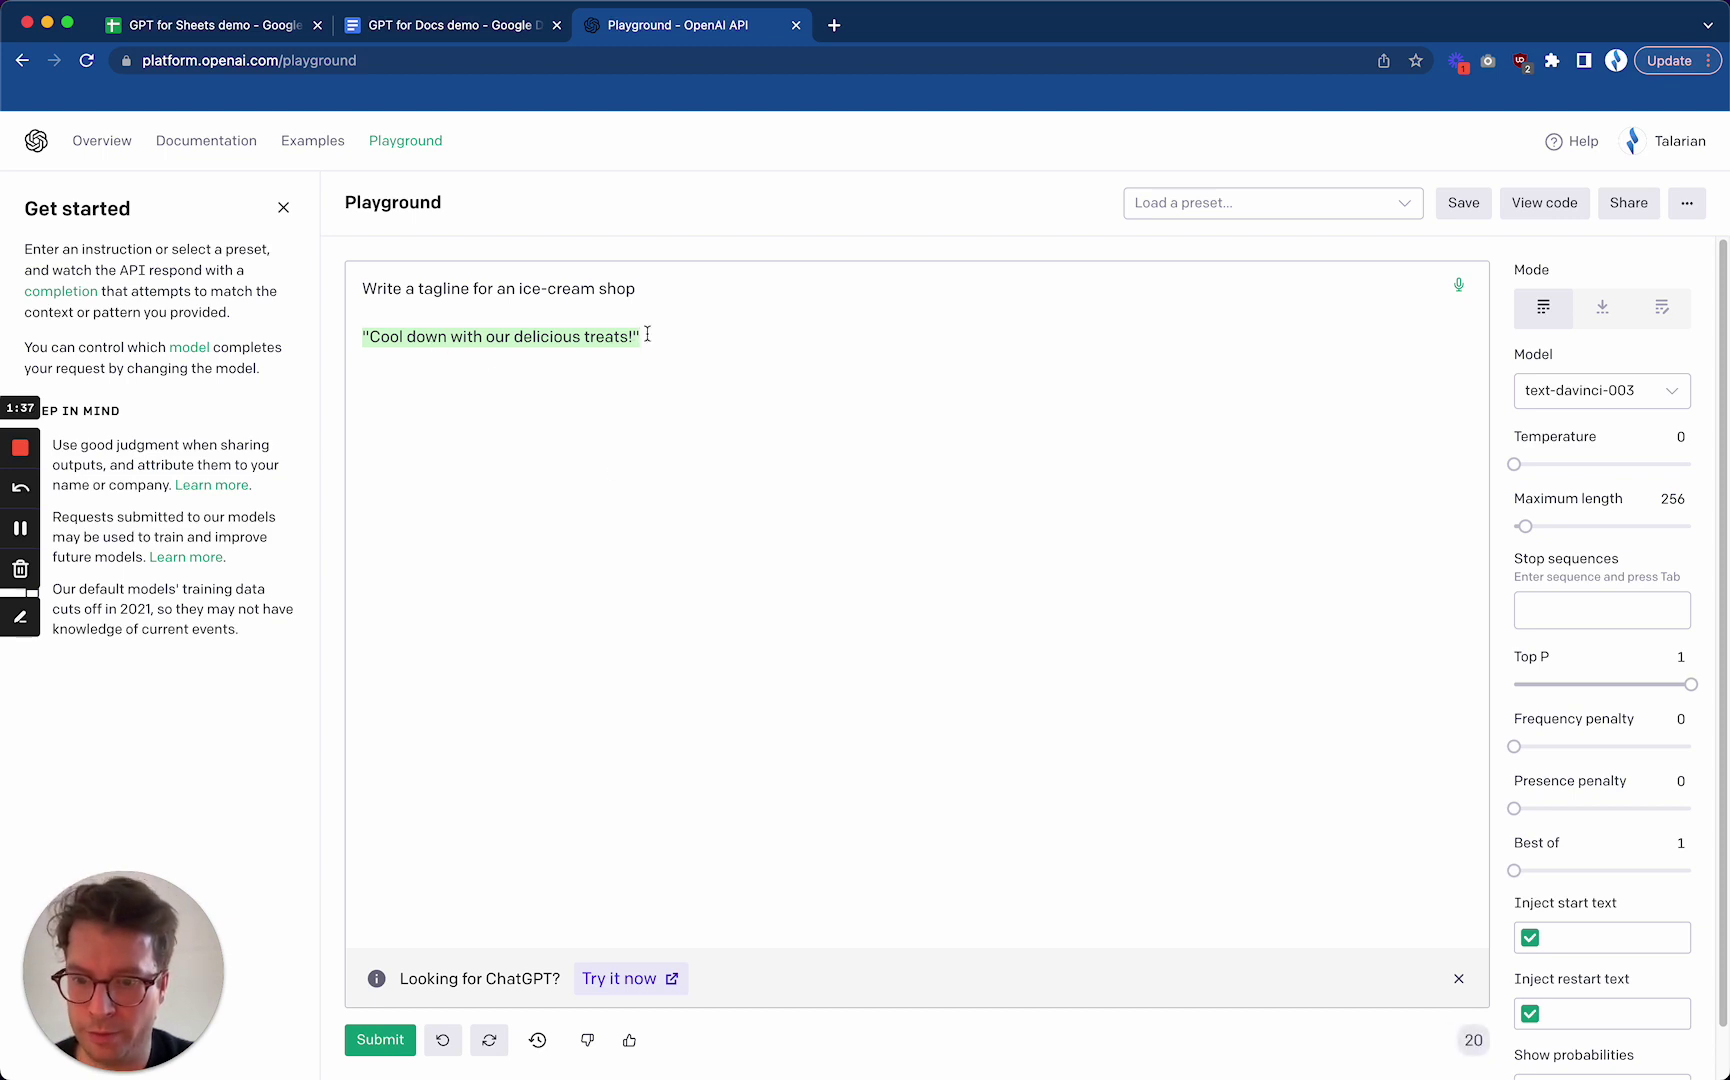
# - Regenerate four times, confirming it stays 'Cool down with our delicious treats!'
pyautogui.click(489, 1041)
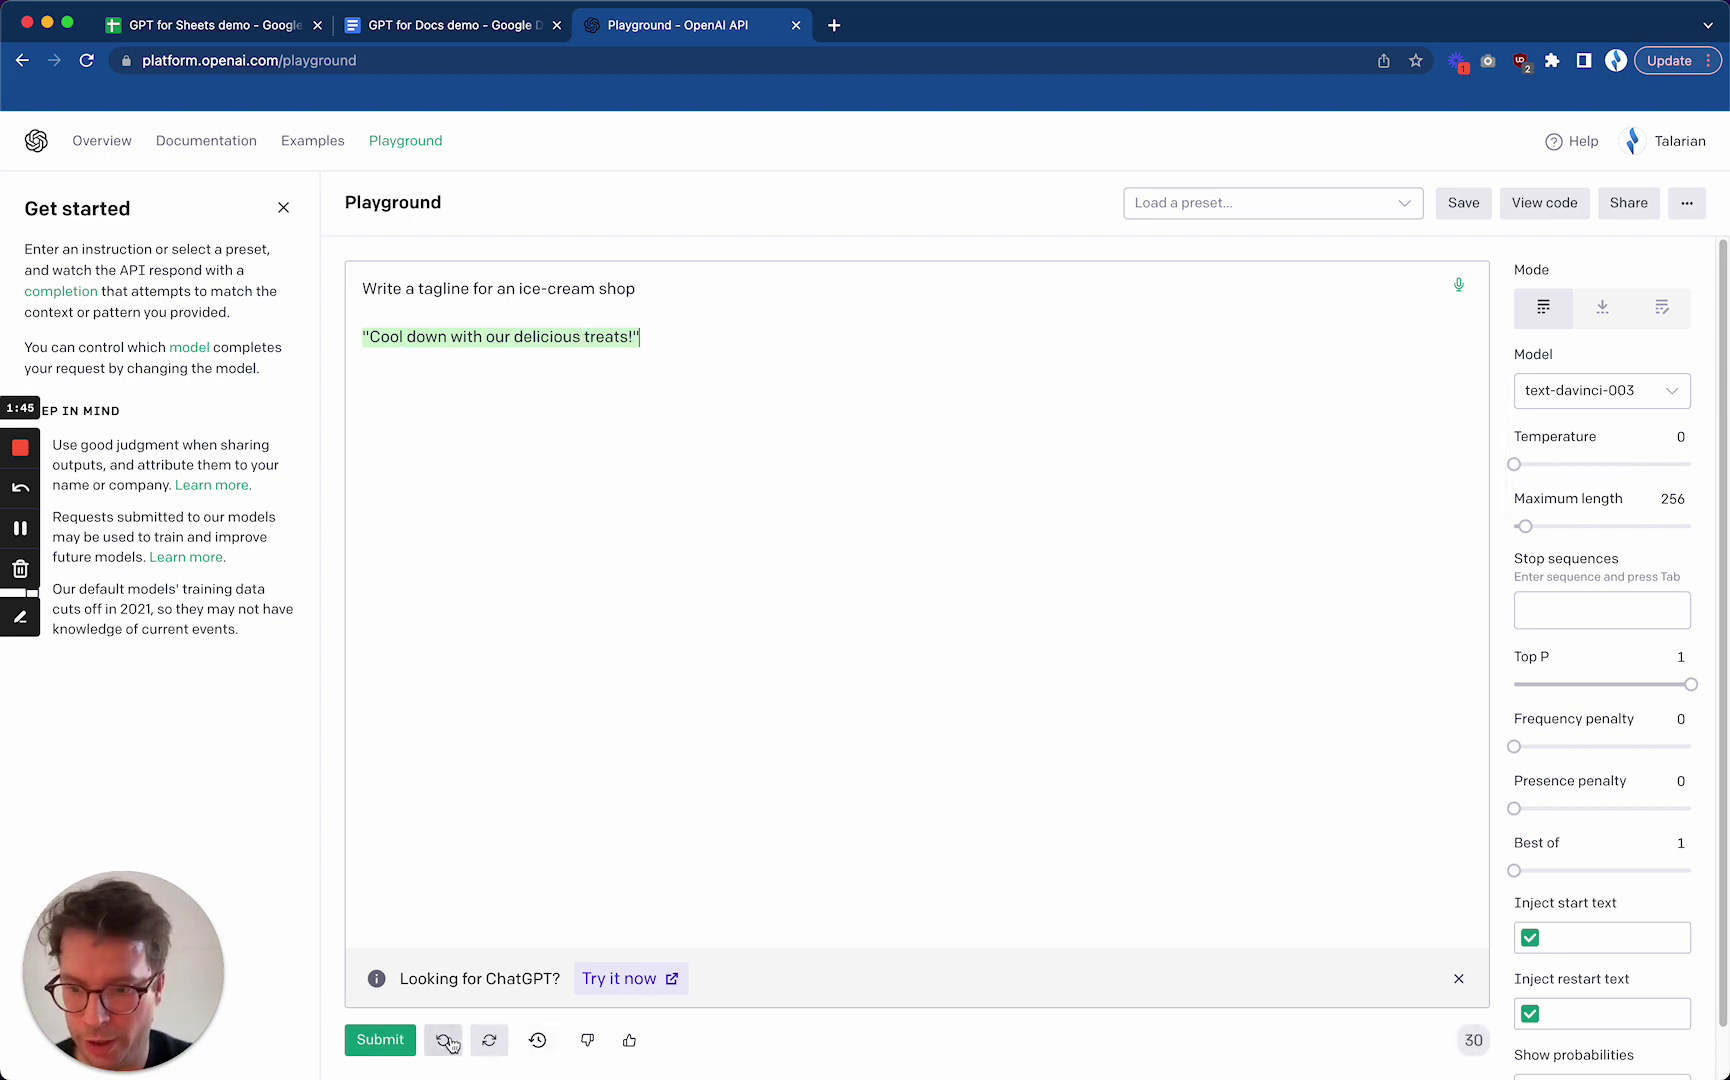
pyautogui.click(490, 1042)
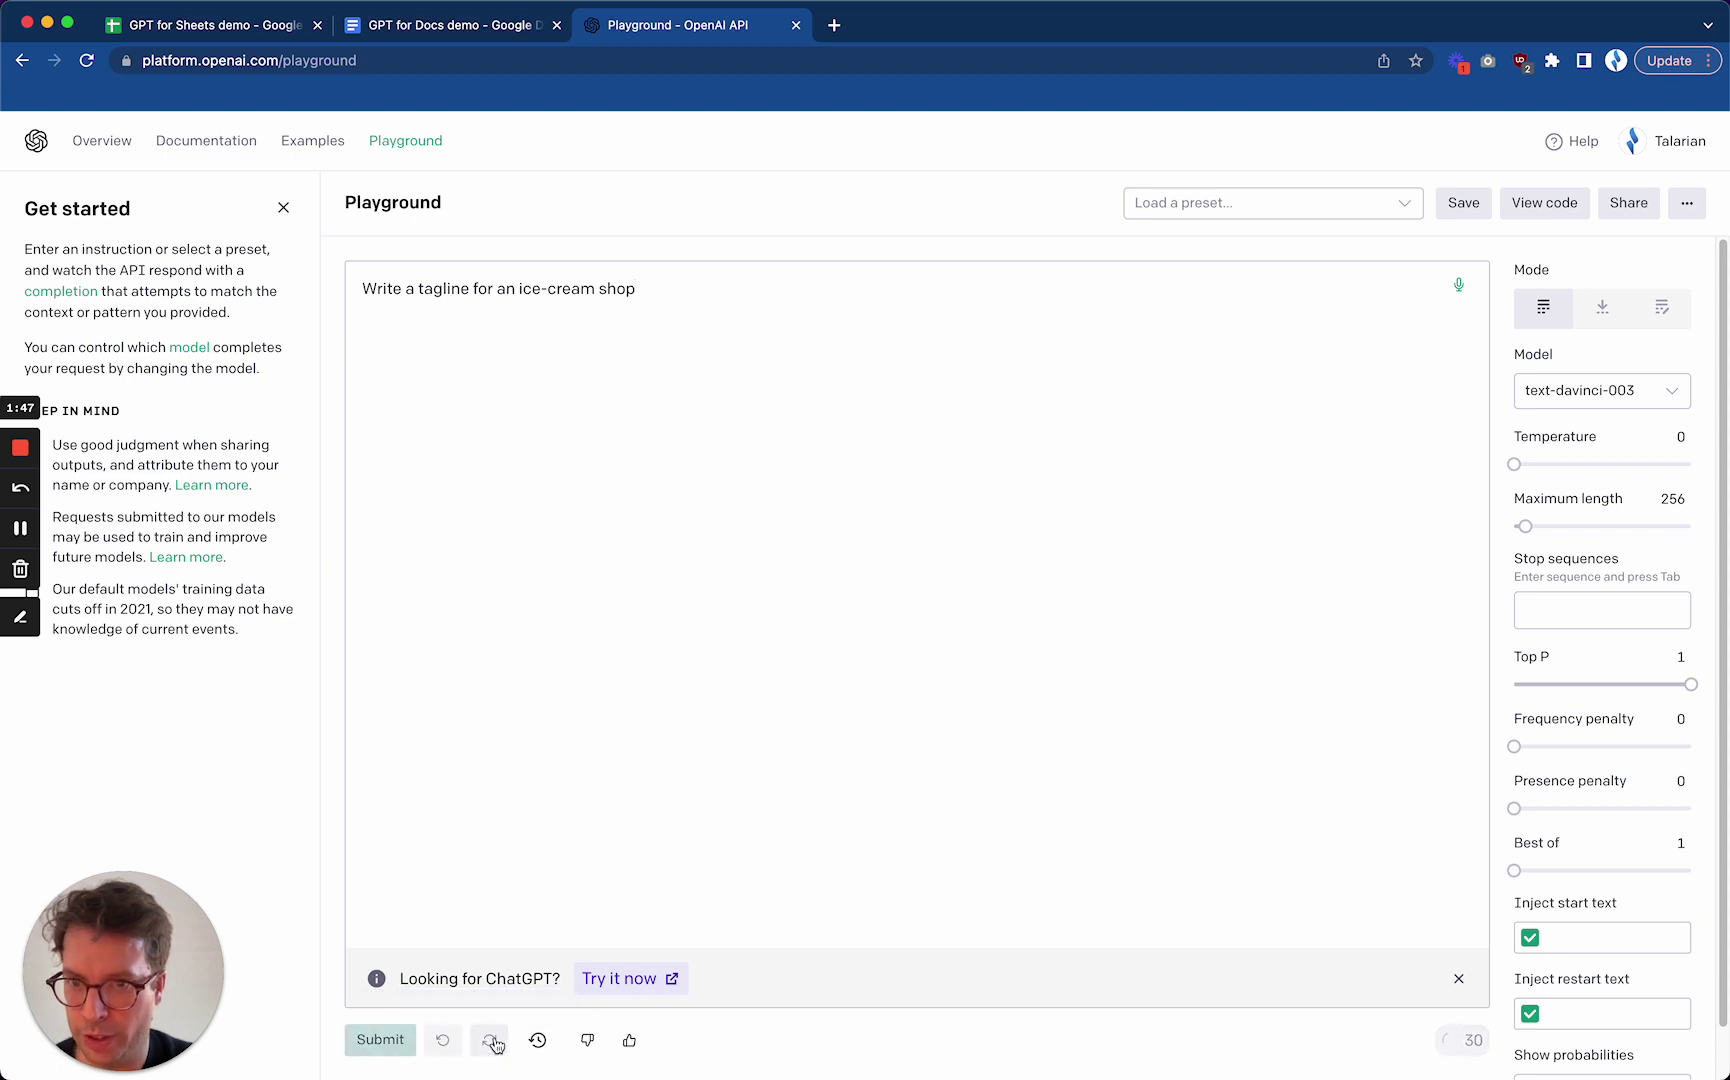
pyautogui.click(490, 1042)
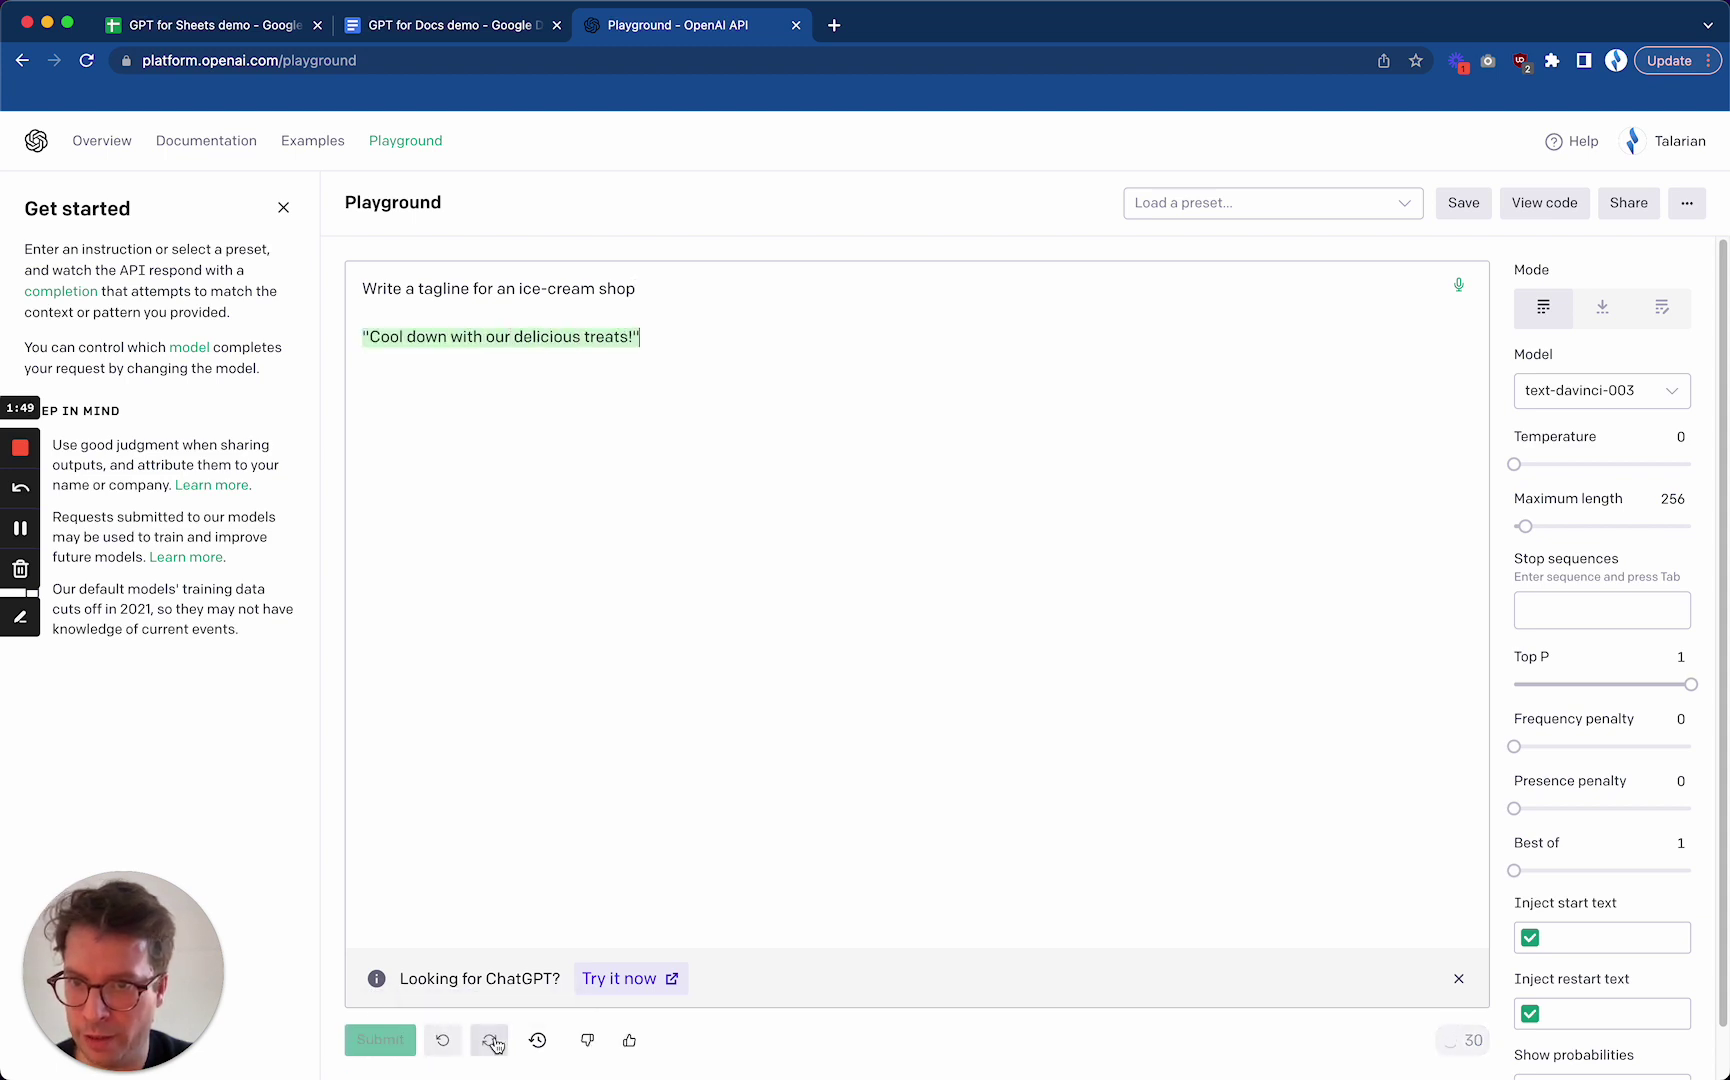
pyautogui.click(490, 1042)
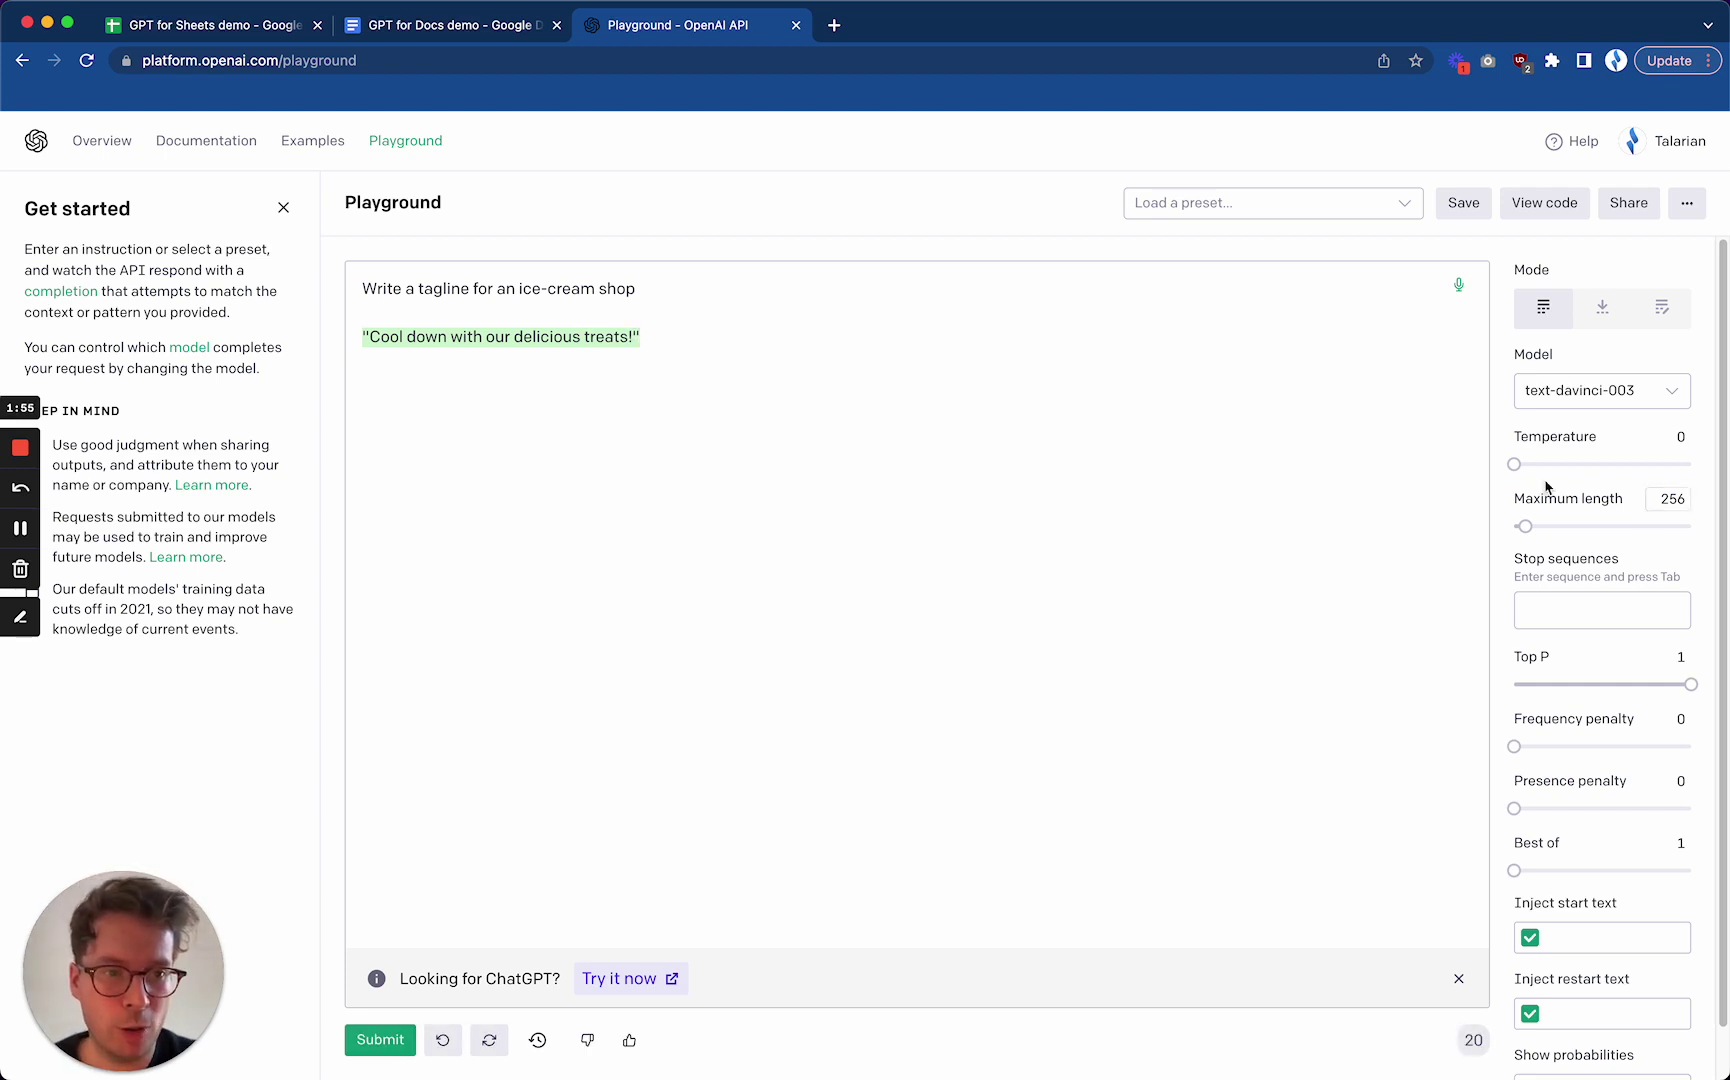
# - Raise the temperature to 0.5 and regenerate three times, getting varied ice-cream taglines
pyautogui.moveTo(1517, 463)
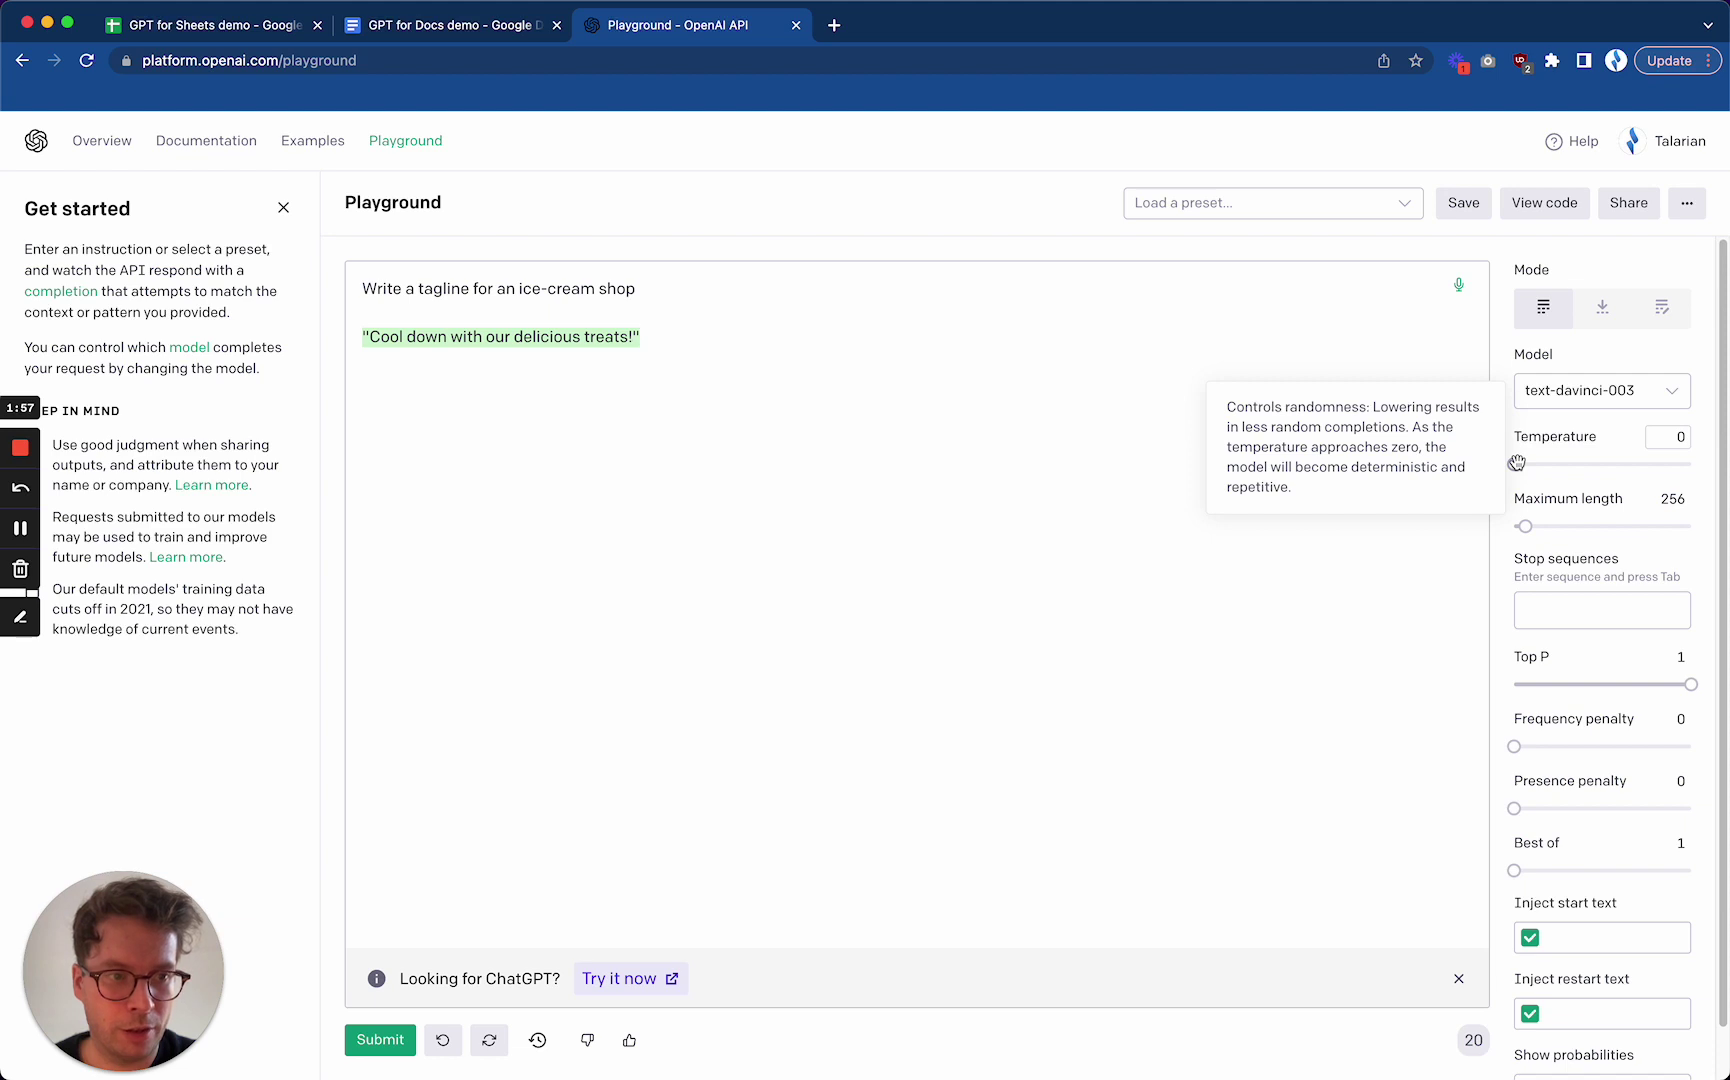
pyautogui.moveTo(1517, 463); pyautogui.dragTo(1605, 465)
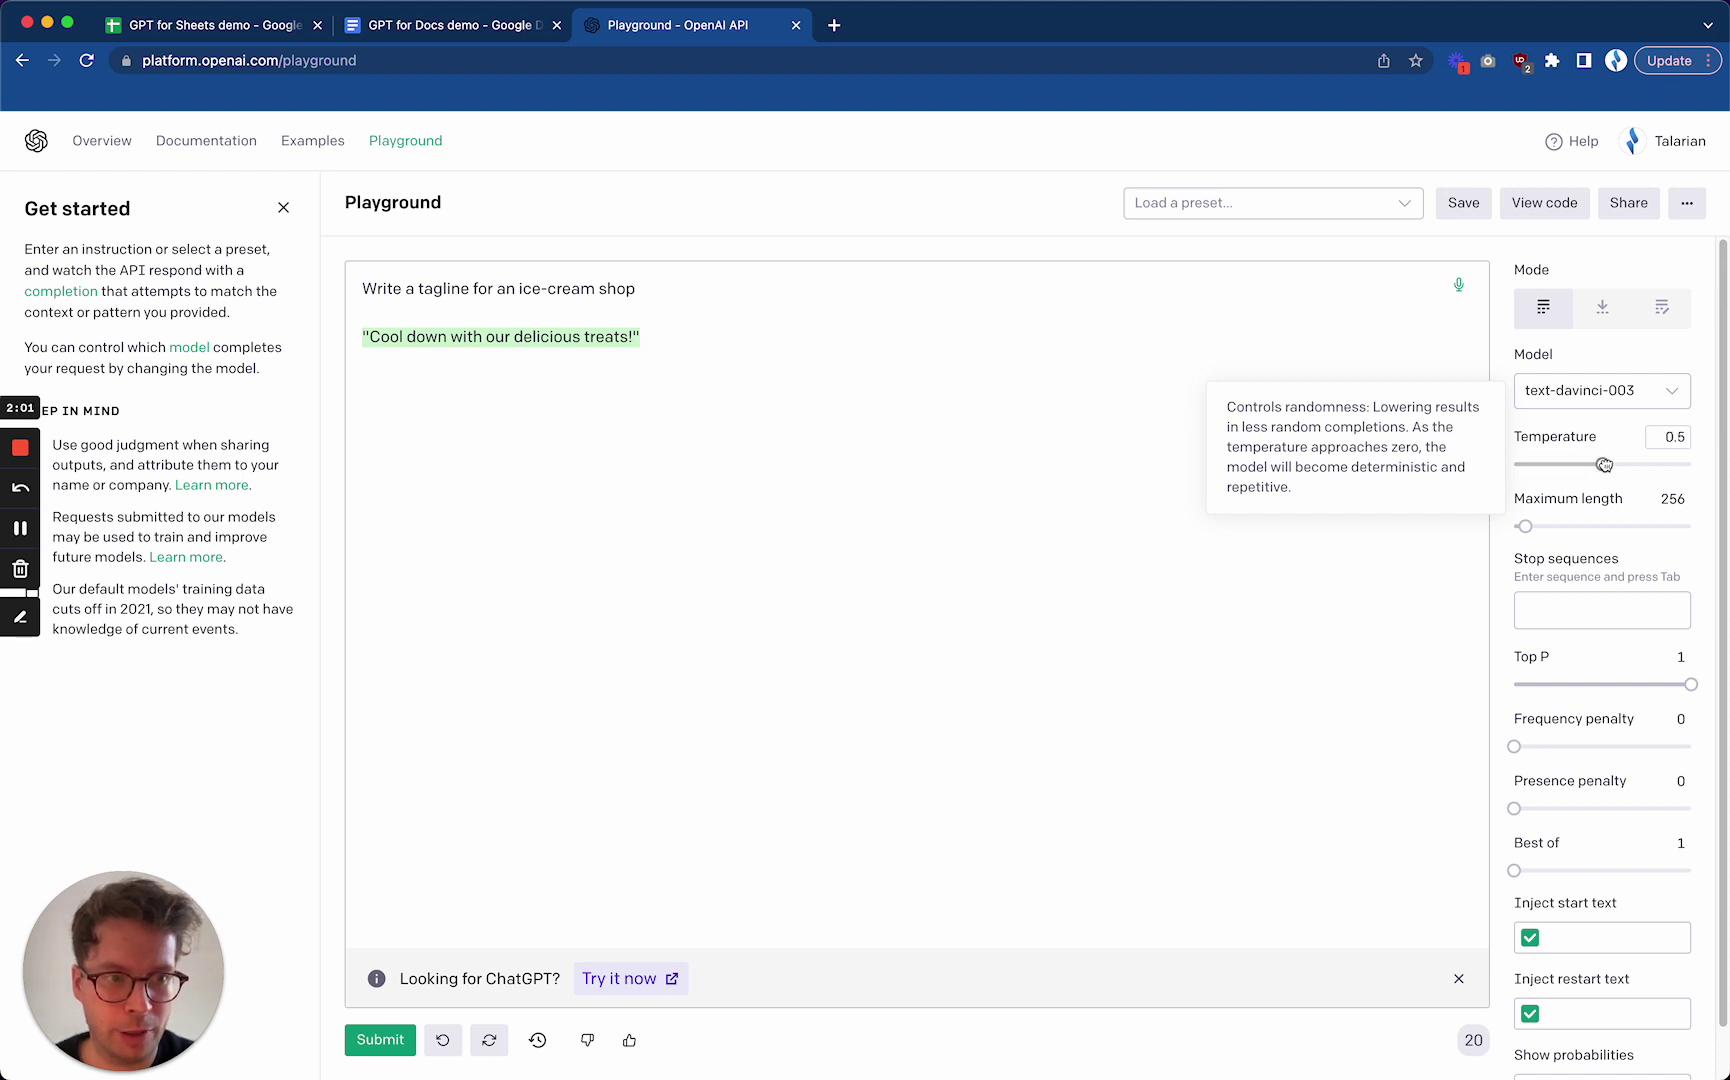
pyautogui.click(490, 1043)
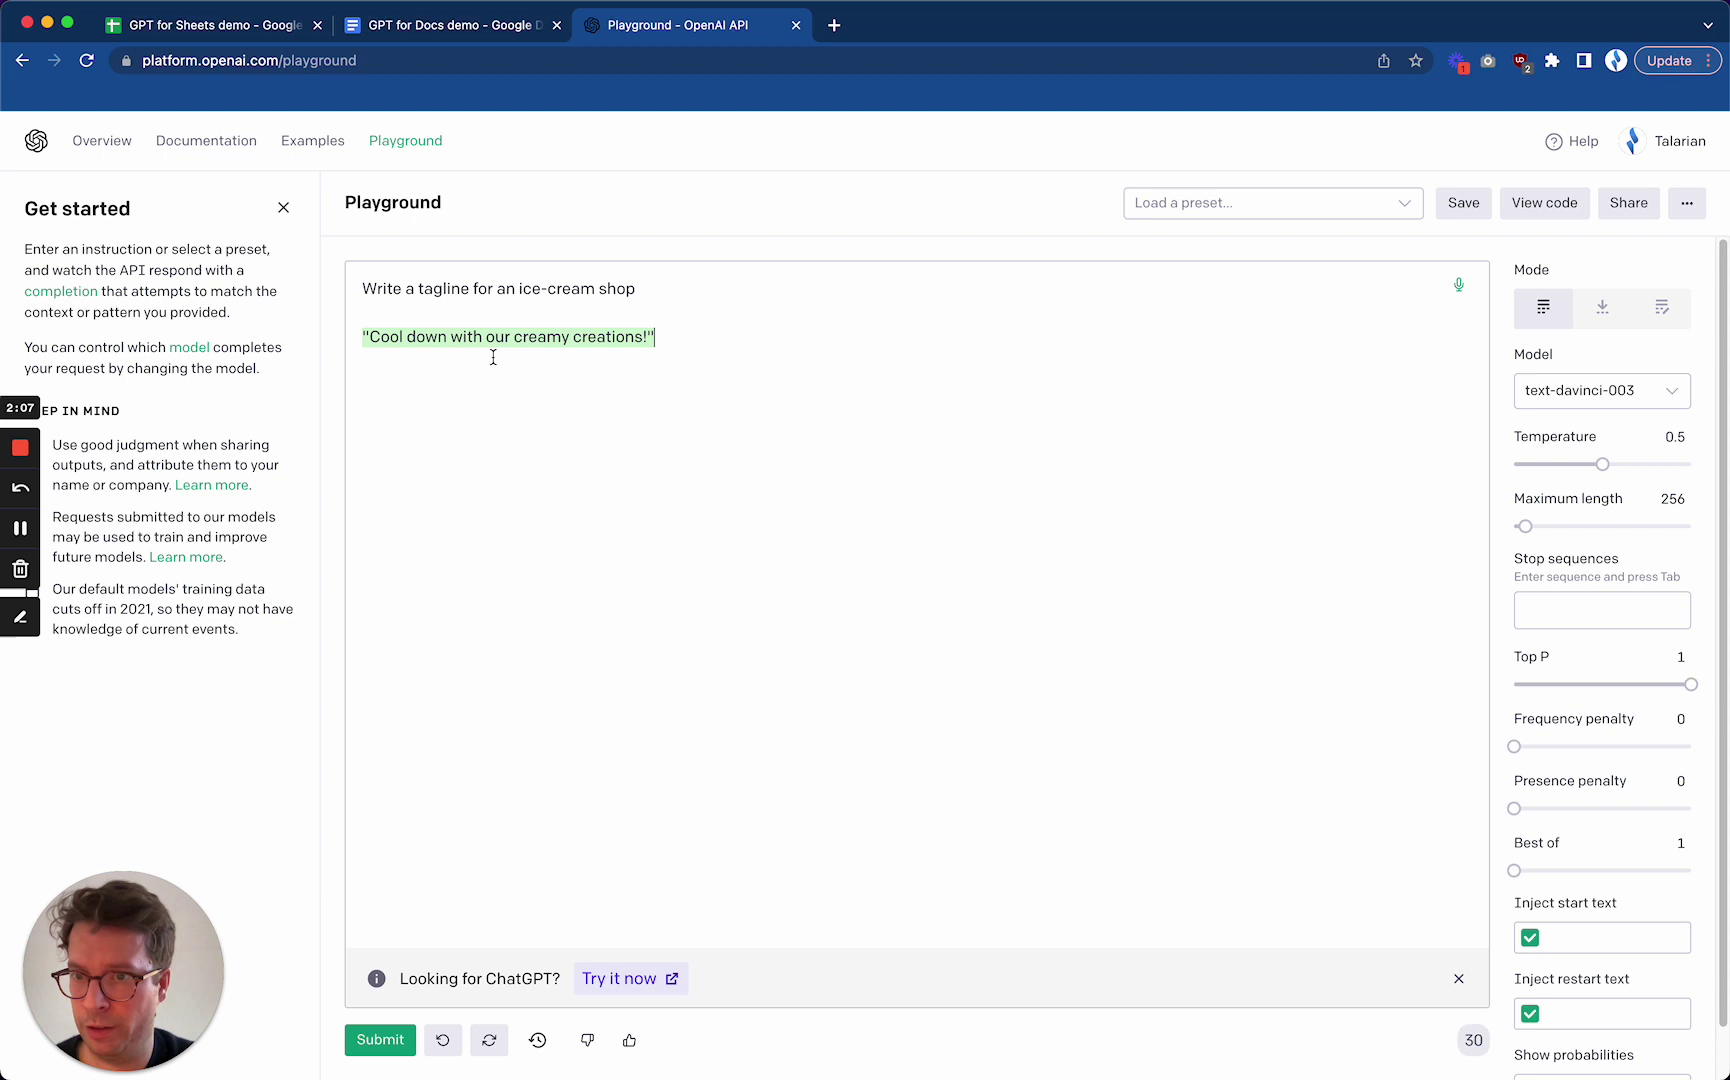
pyautogui.click(490, 1040)
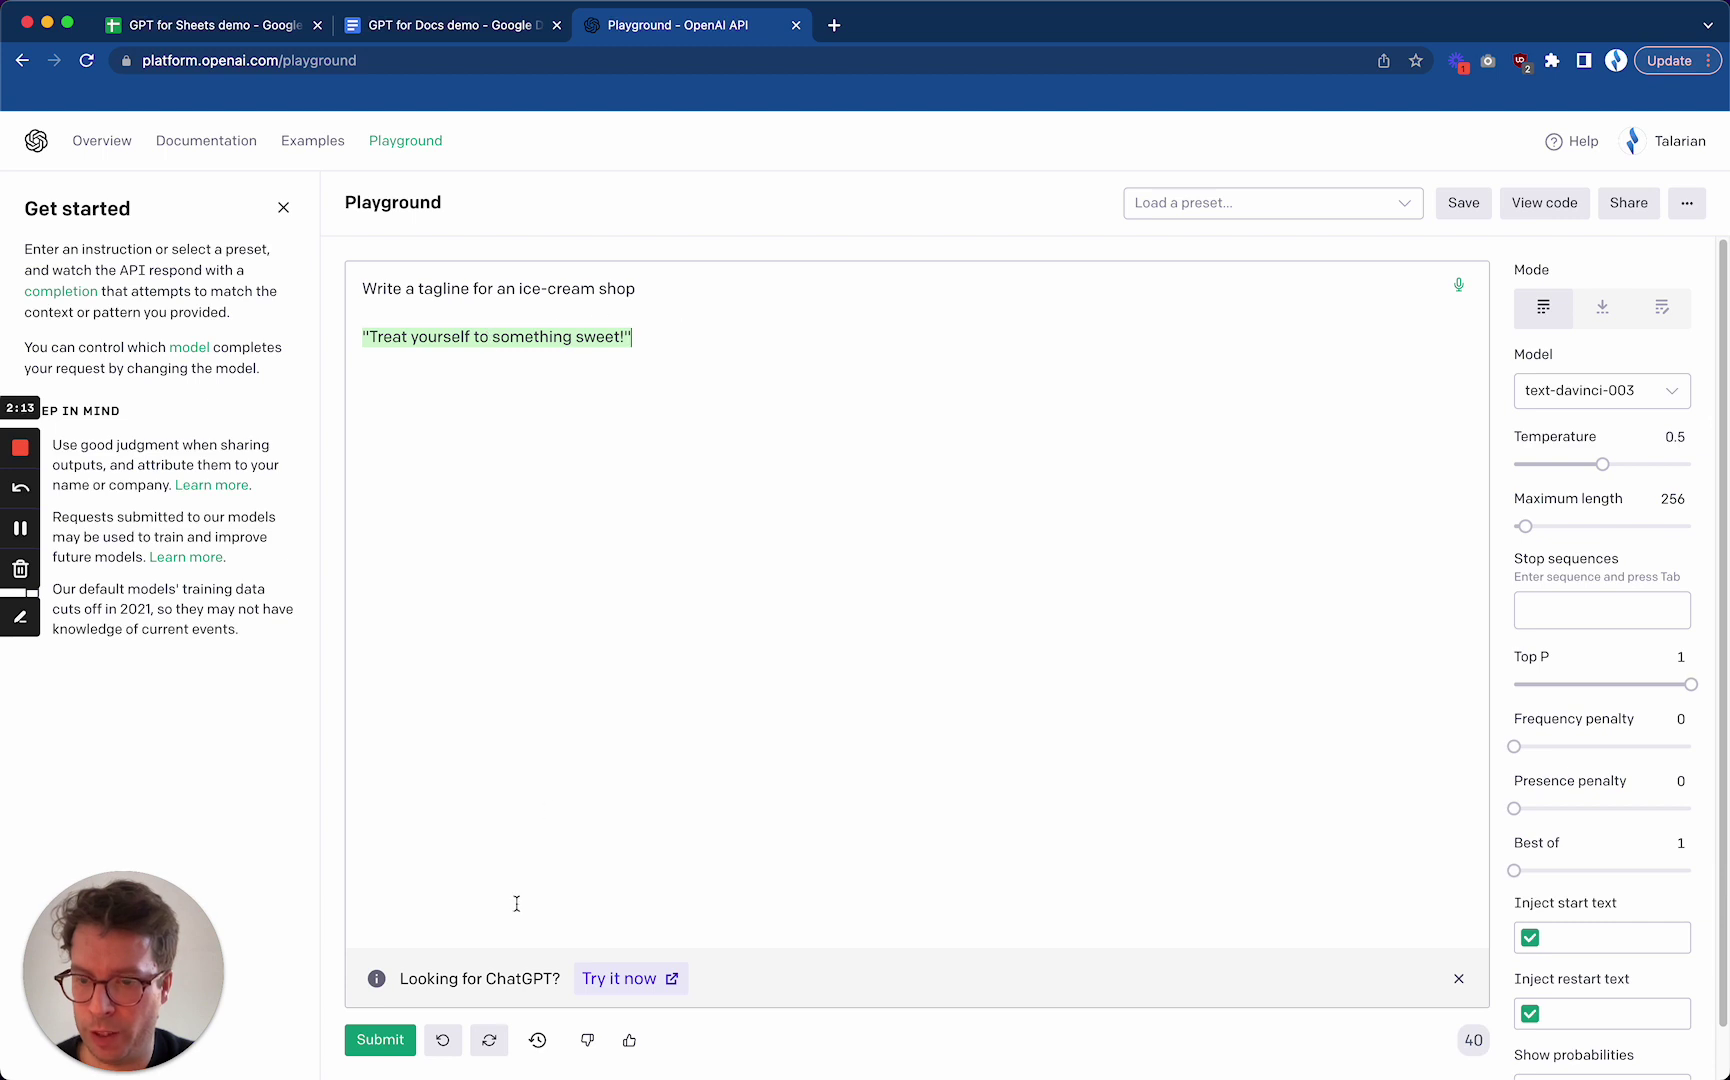
pyautogui.click(490, 1040)
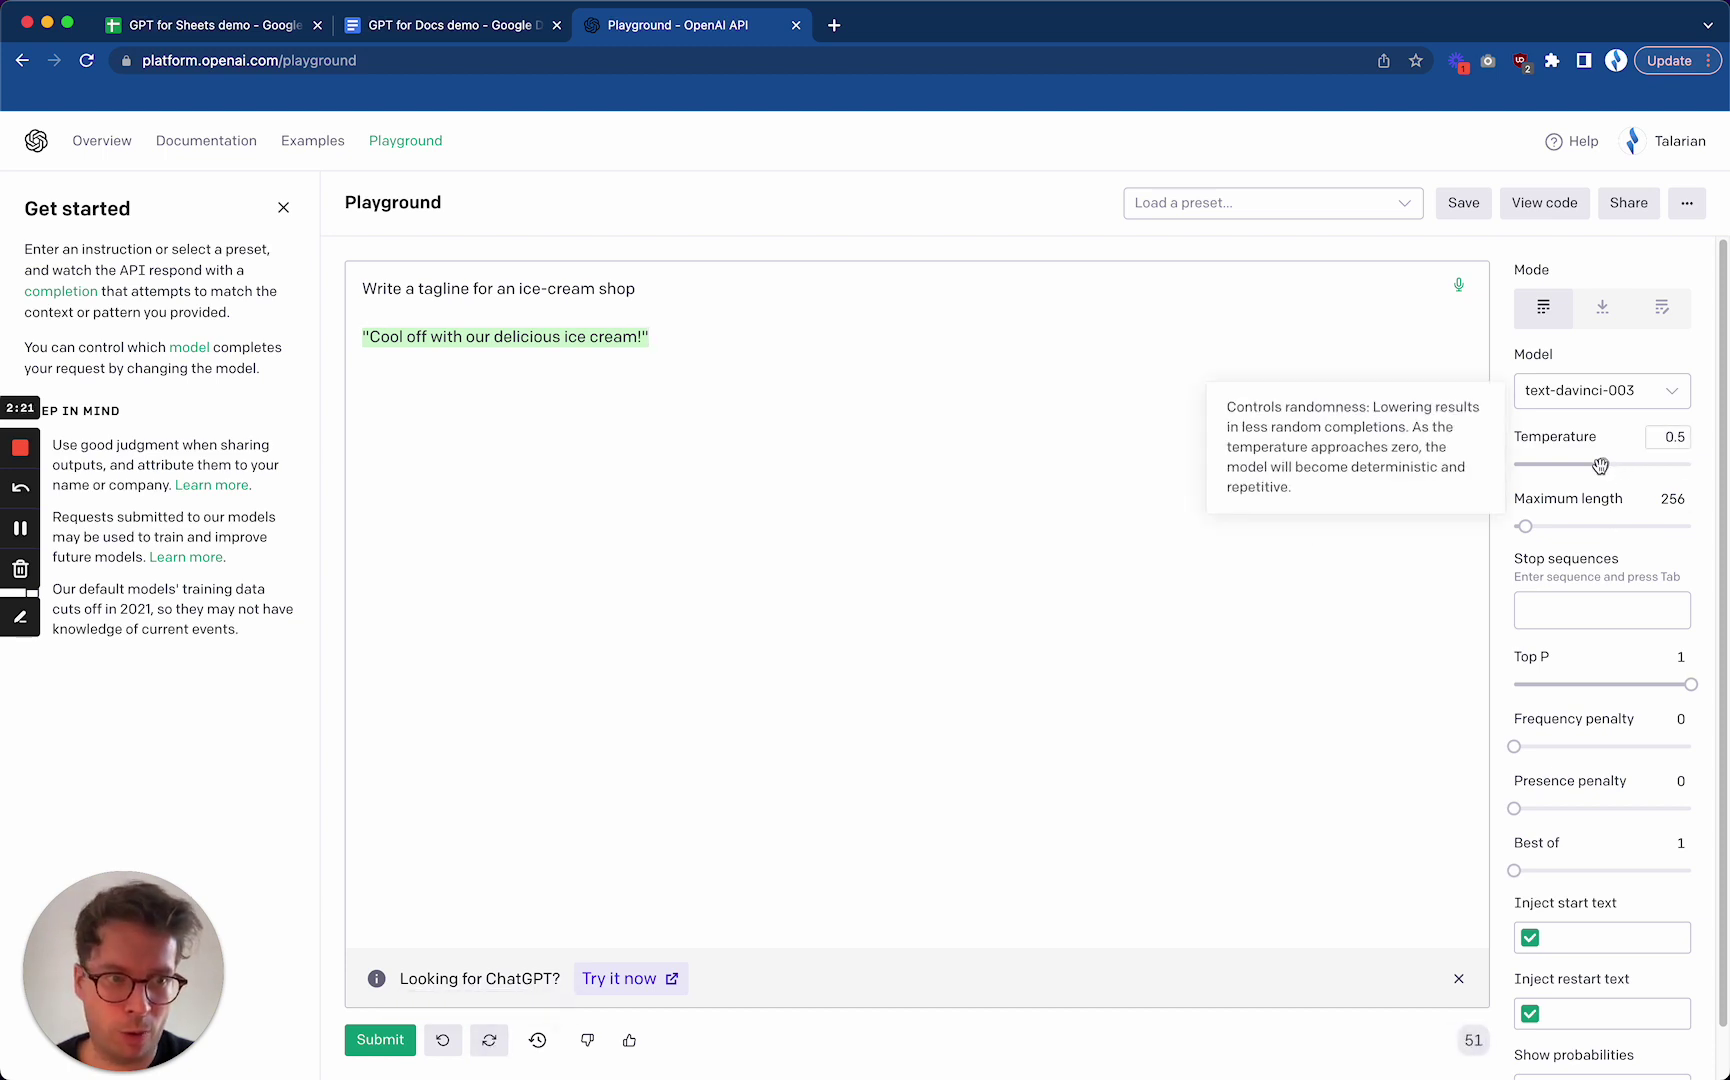
# - Set the temperature to 1 and regenerate twice, reaching 'Lick it Up - The Creamiest Ice Cream Around!'
pyautogui.moveTo(1602, 465); pyautogui.dragTo(1692, 467)
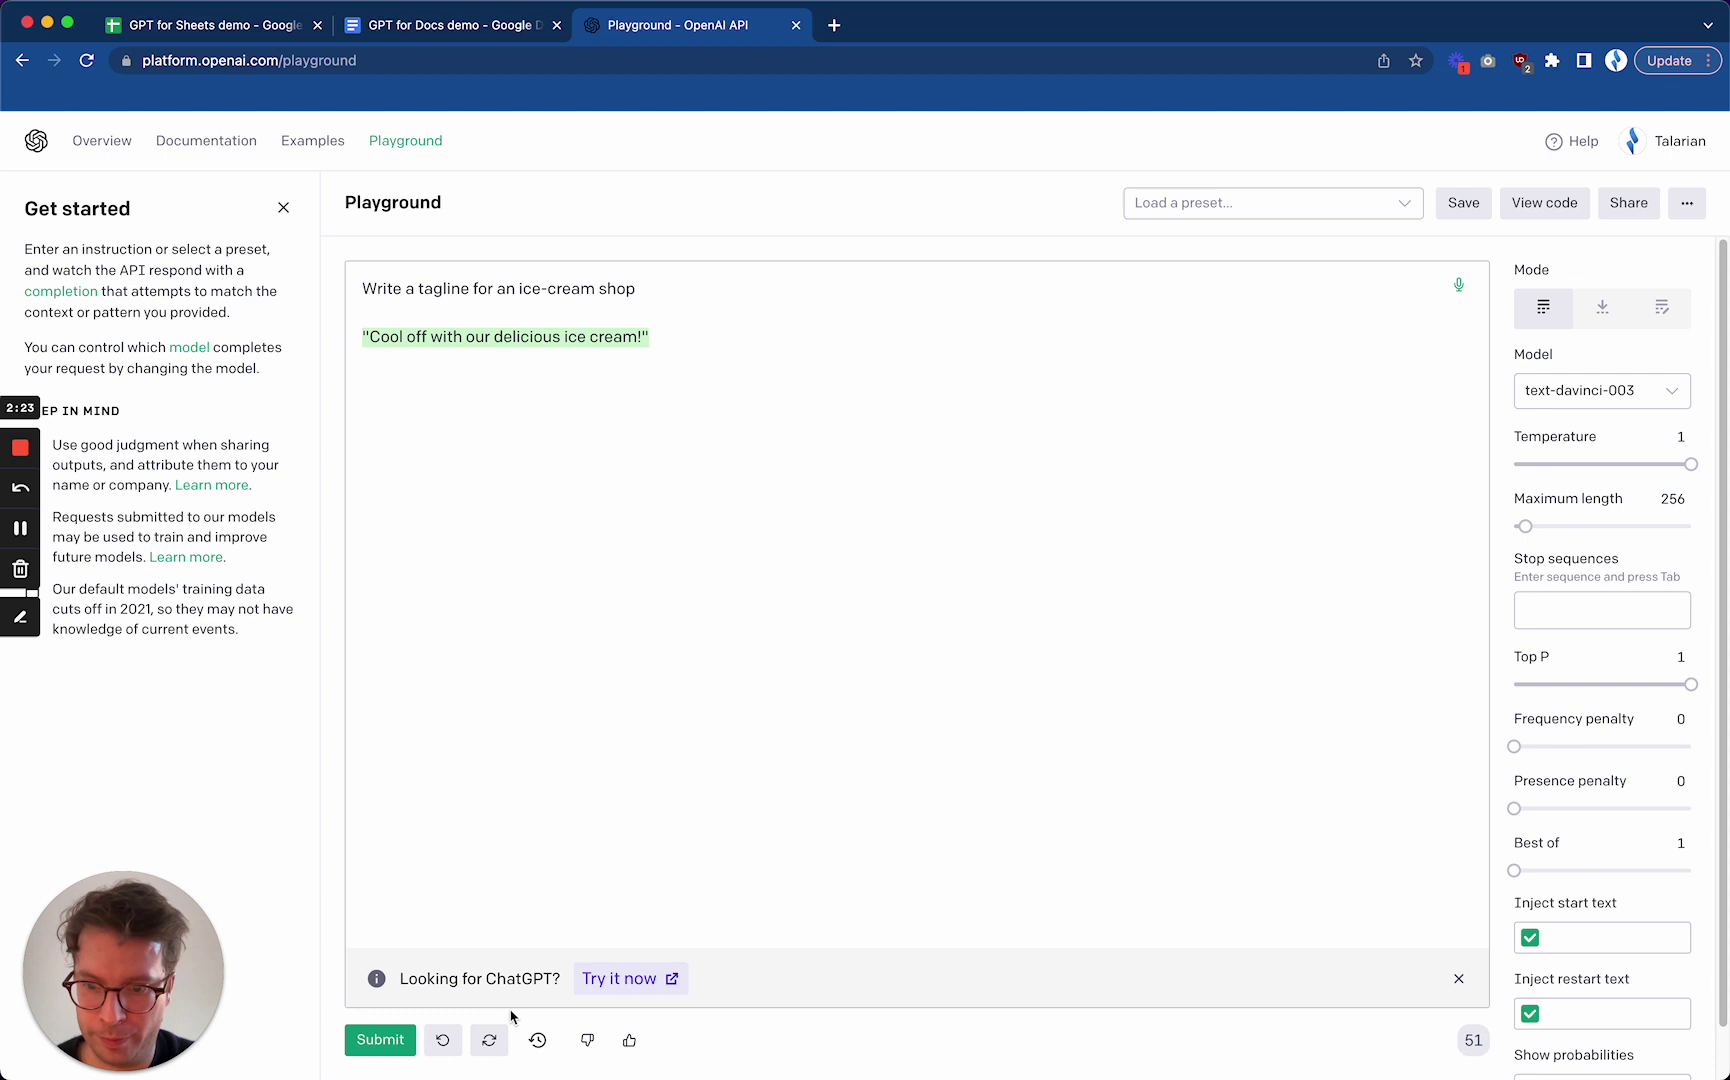
pyautogui.click(490, 1040)
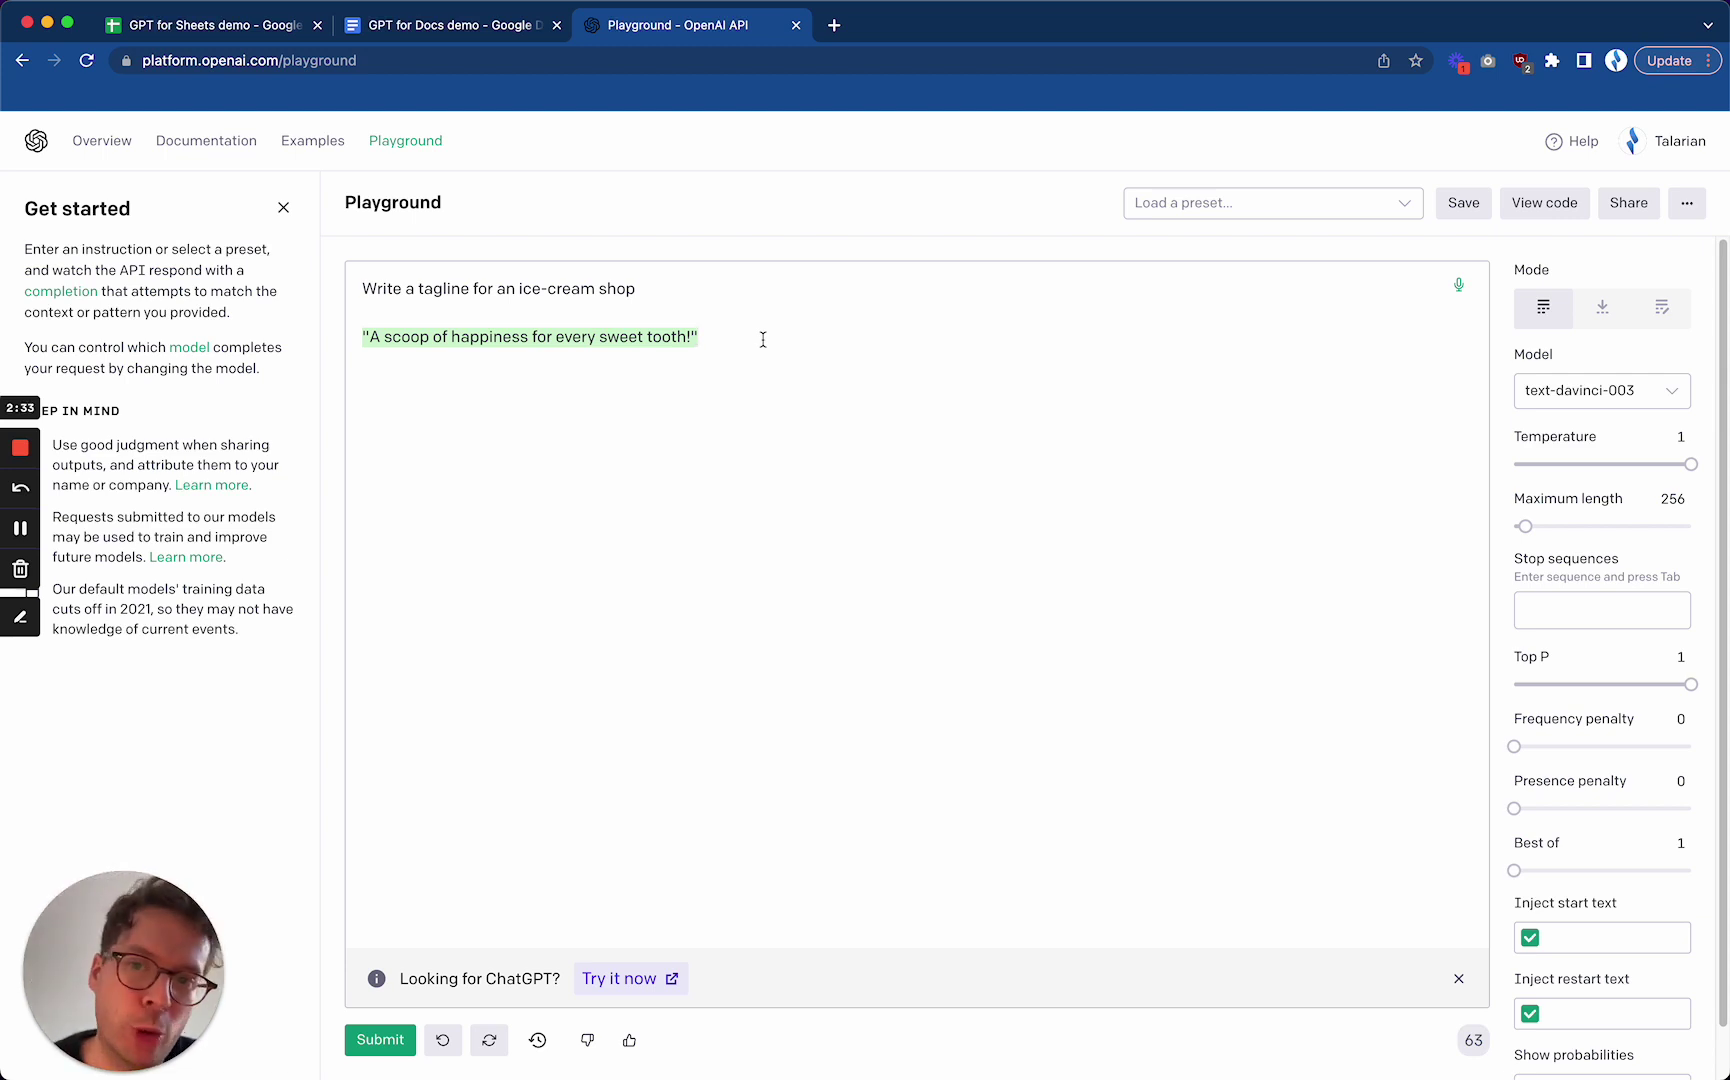
pyautogui.click(488, 1042)
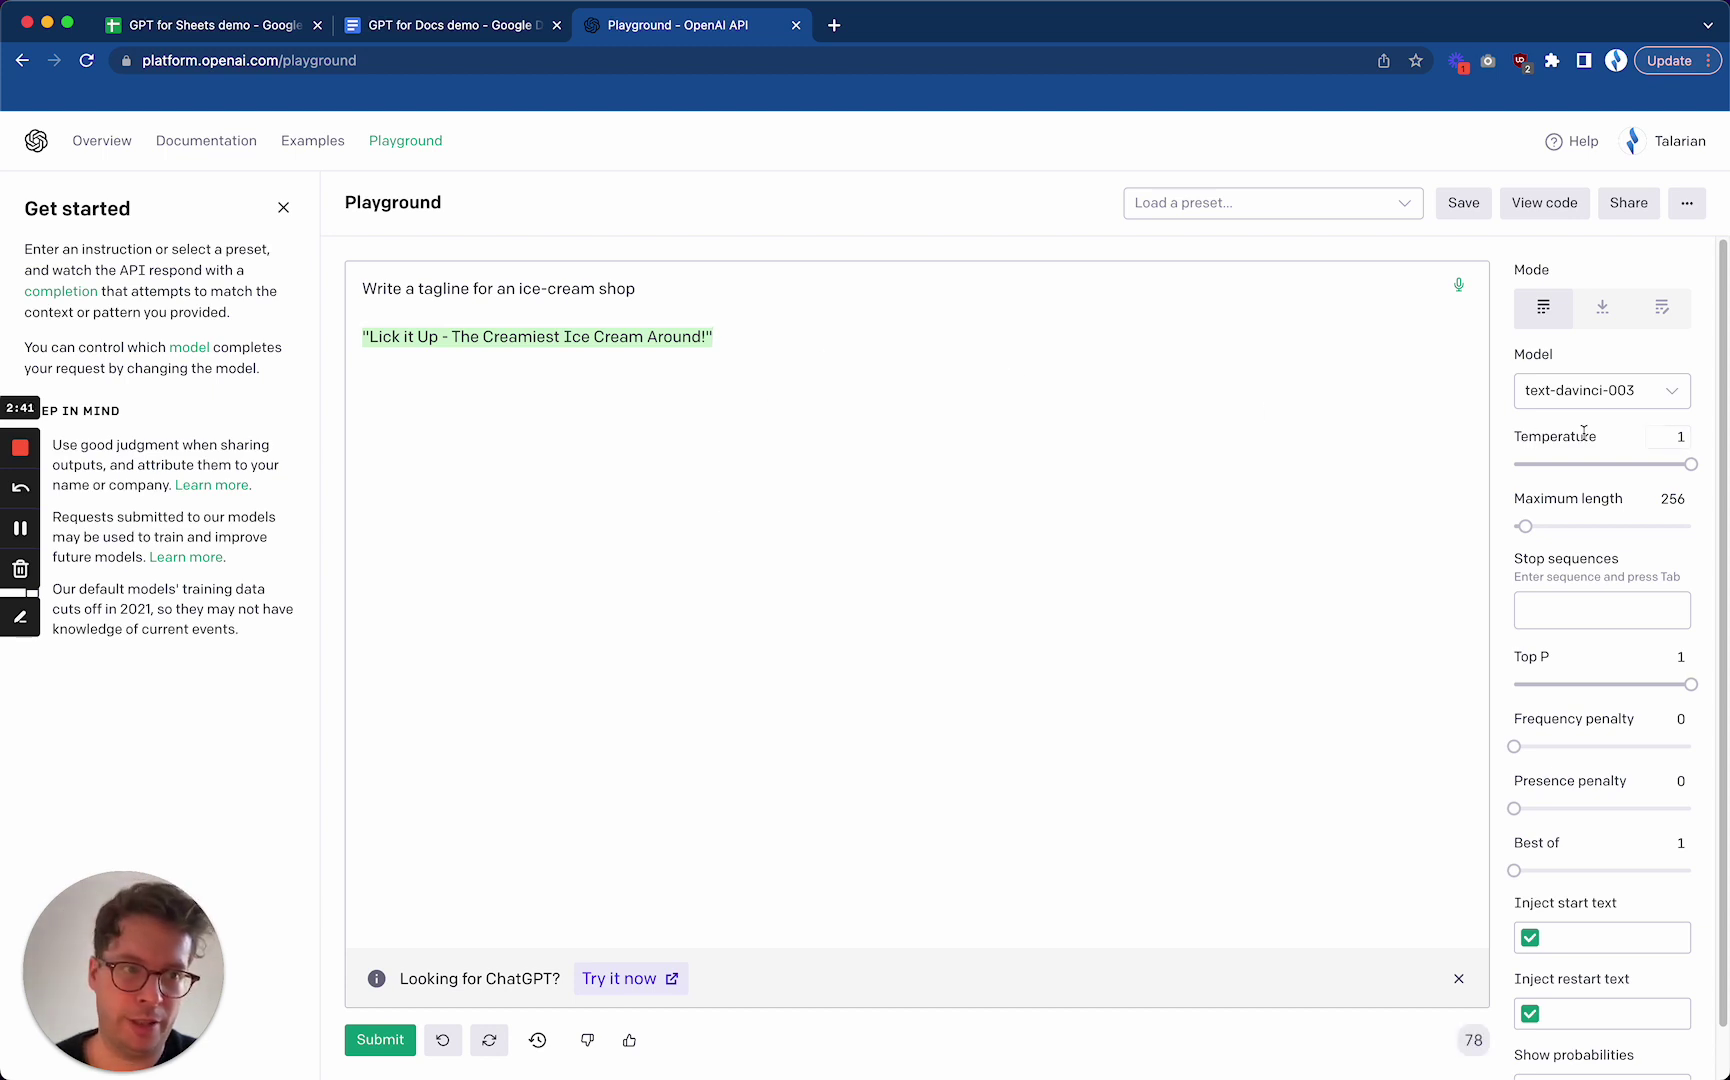
pyautogui.moveTo(1664, 444)
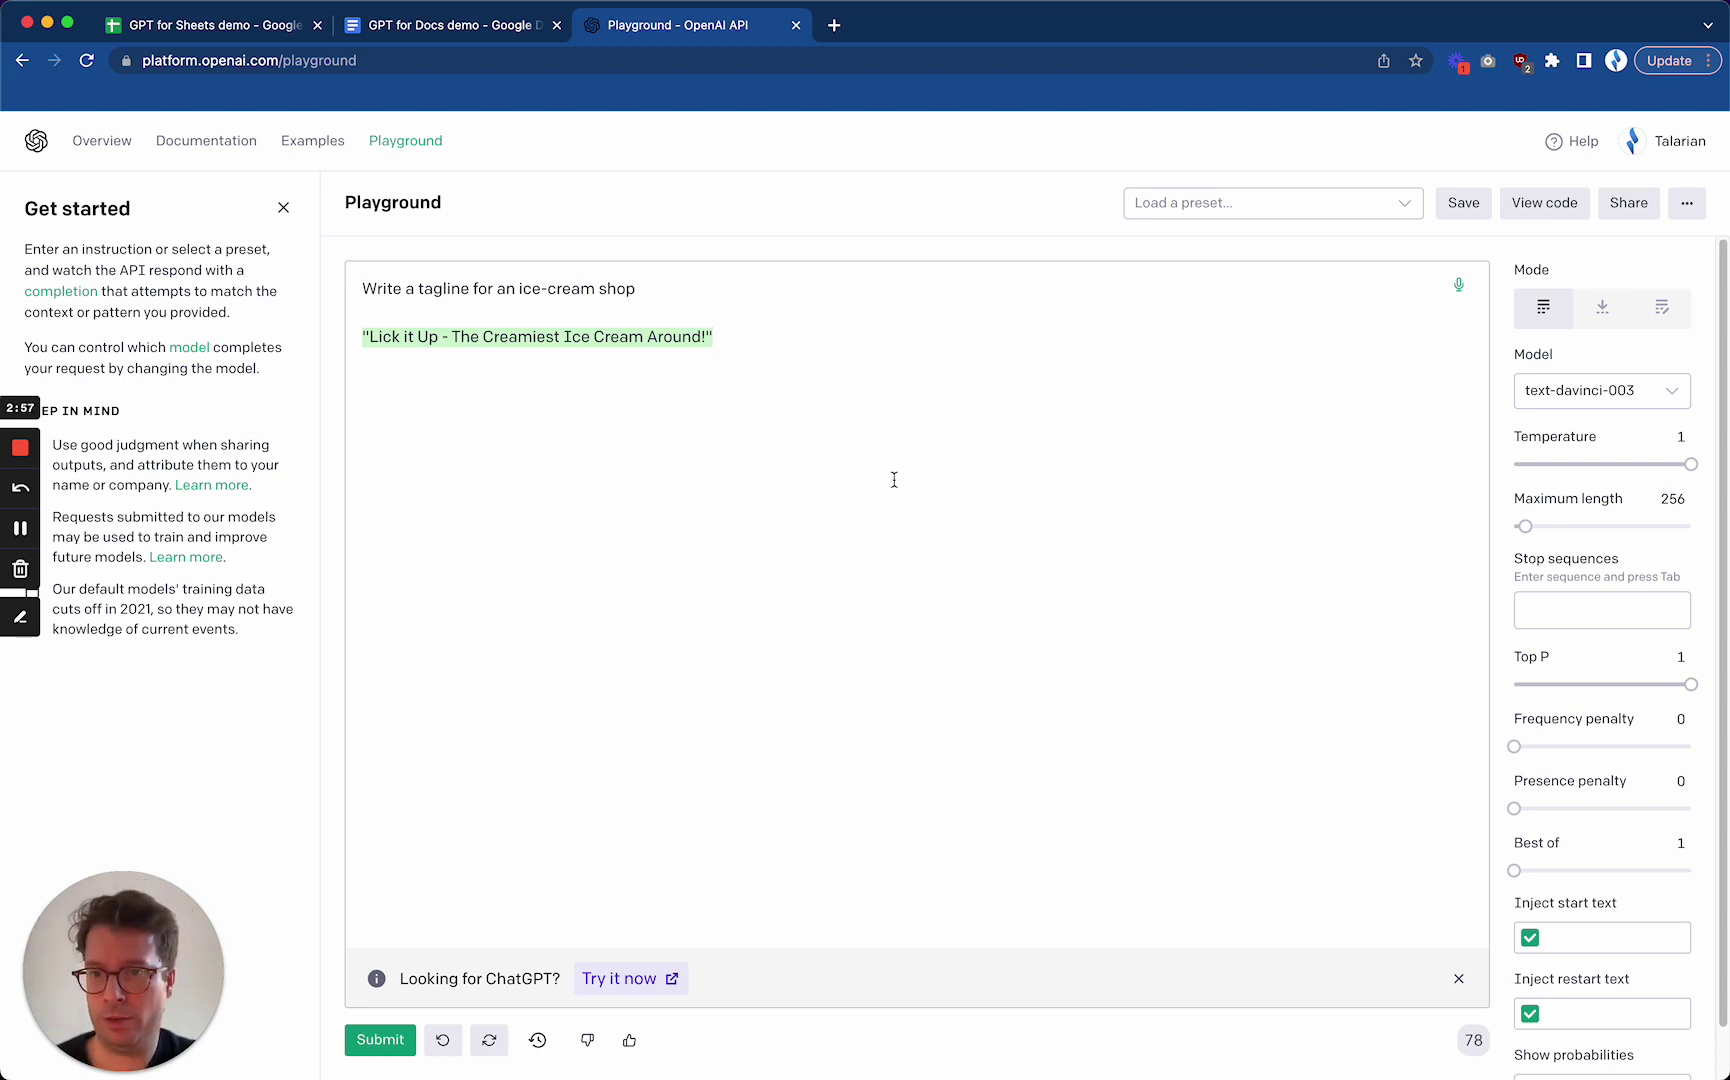
# - In the spreadsheet, enter 'write a tagline for an ice-cream shop' in B3
pyautogui.click(216, 35)
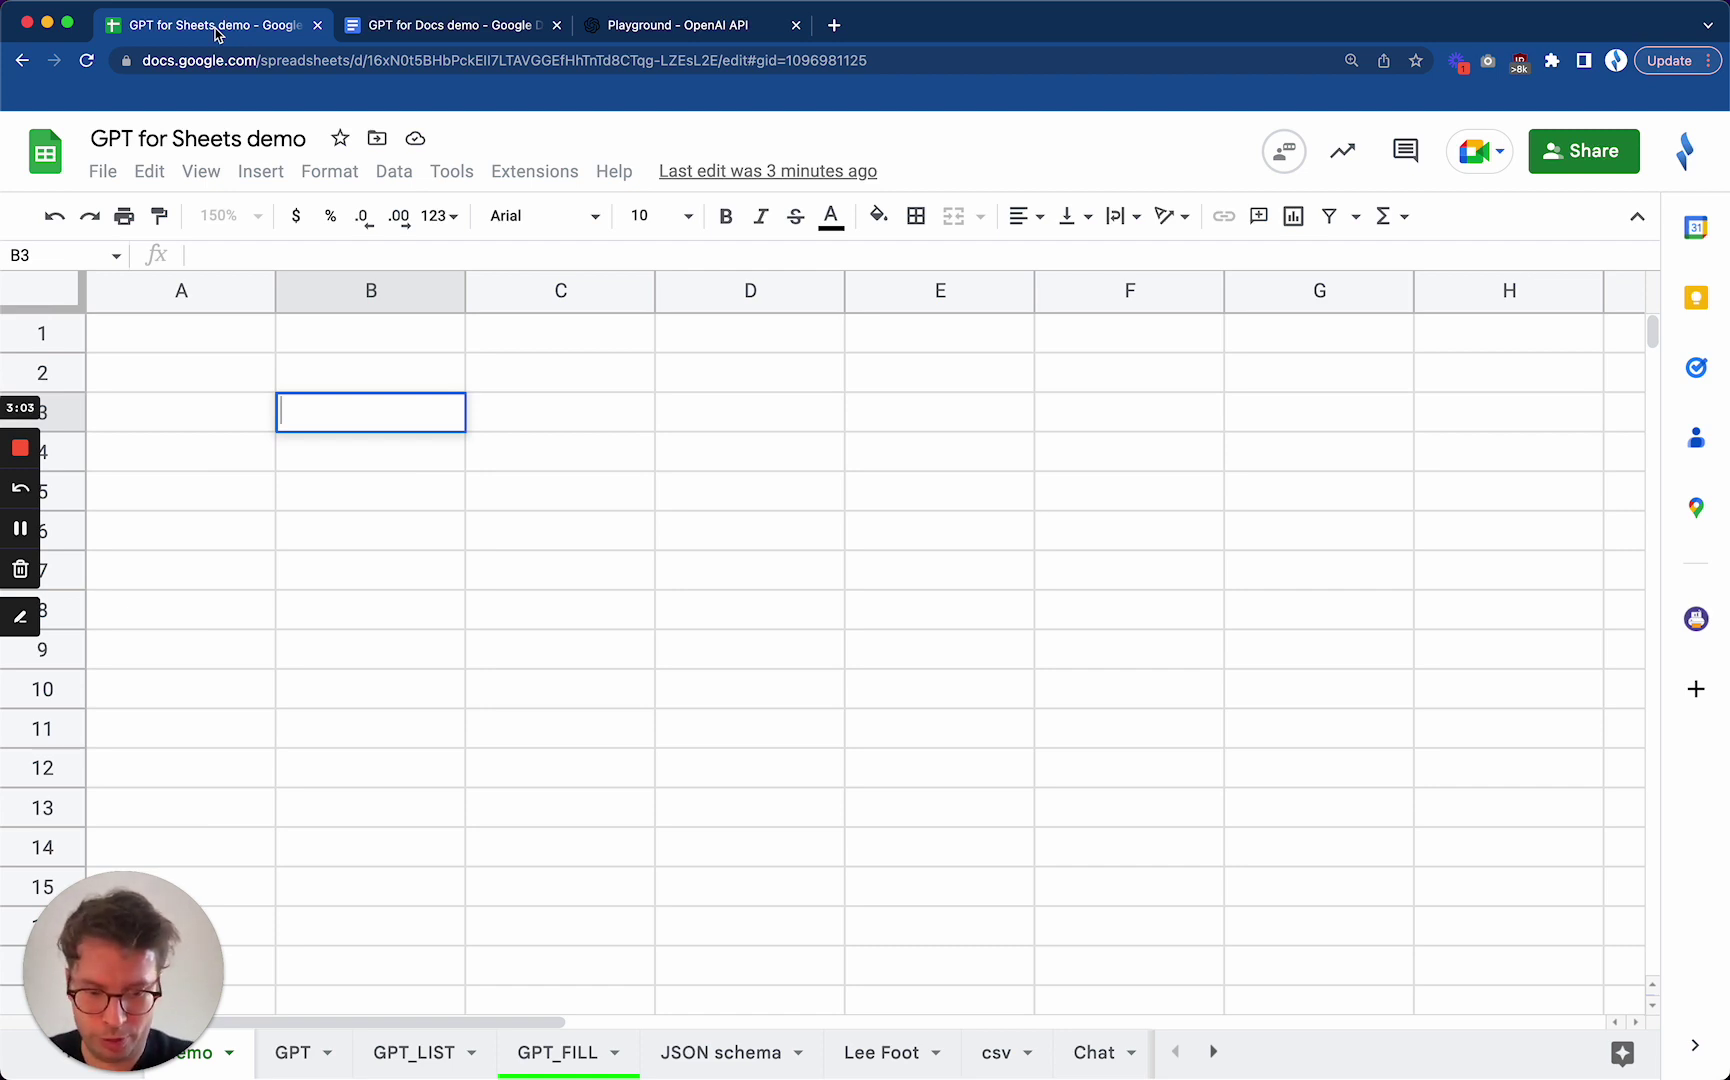
pyautogui.write('=gpt')
pyautogui.press('Tab')
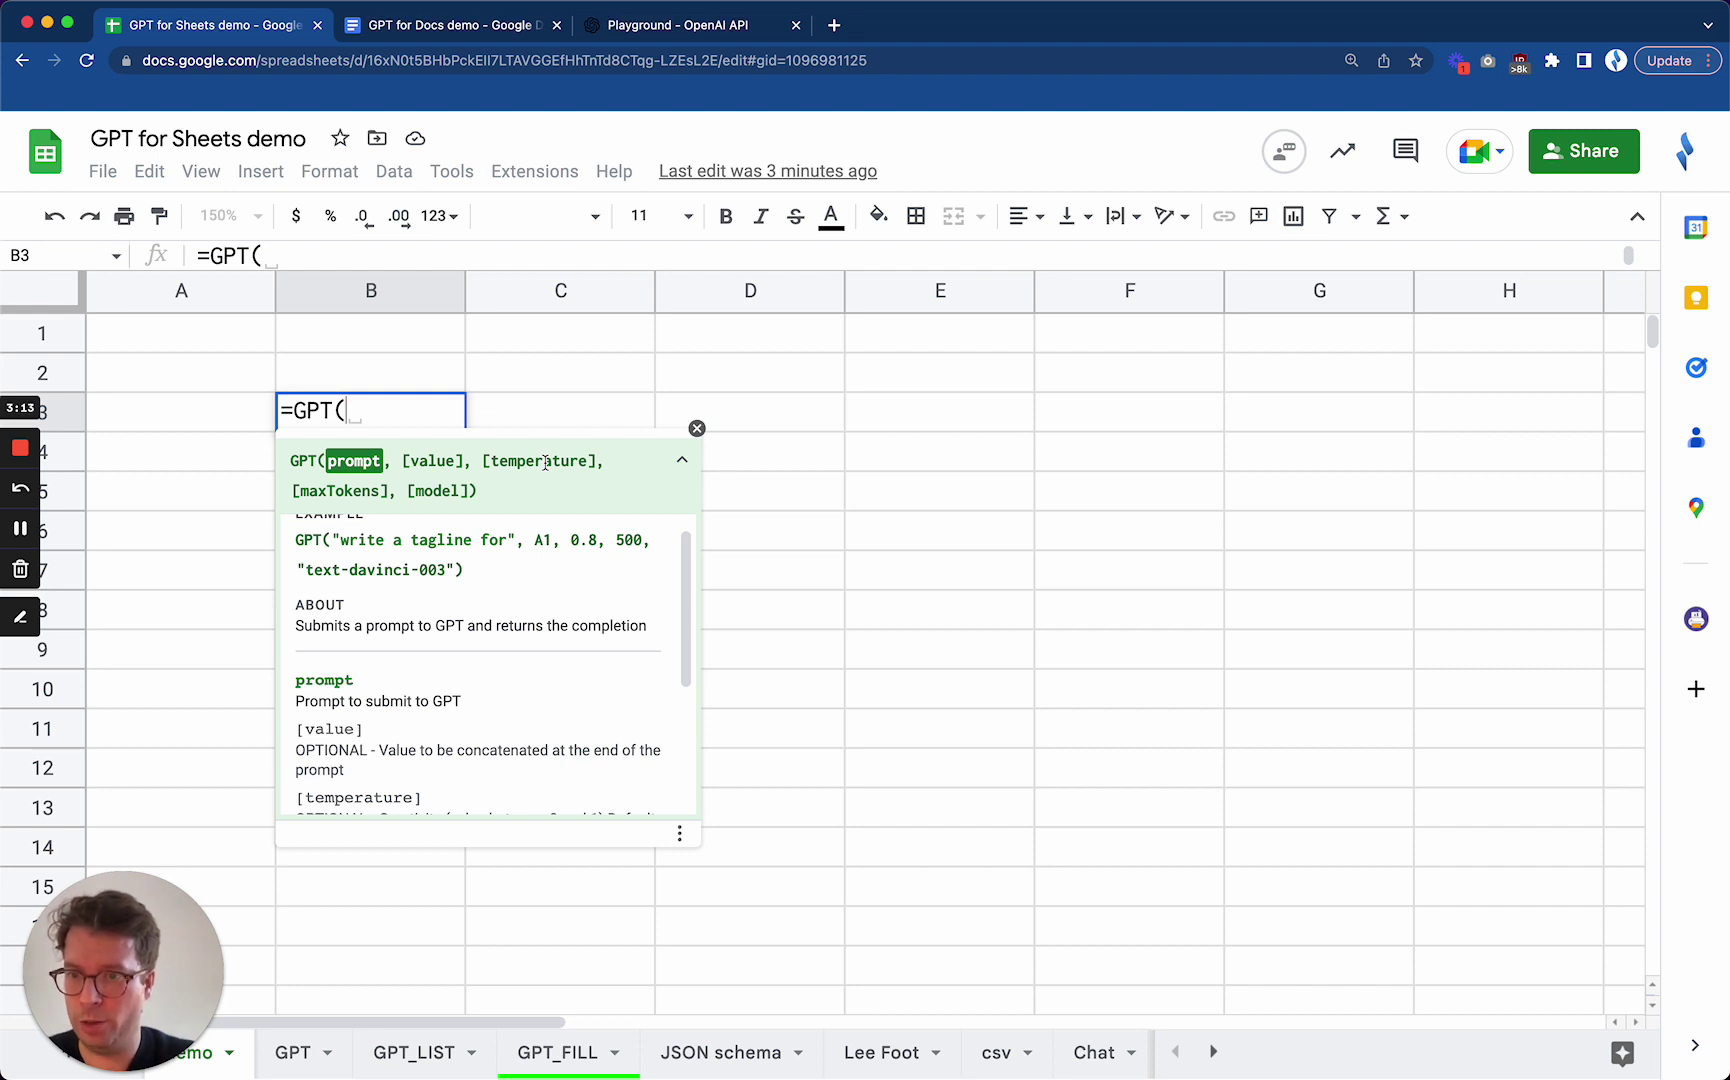
pyautogui.press('BackSpace')
pyautogui.press('BackSpace')
pyautogui.press('BackSpace')
pyautogui.press('BackSpace')
pyautogui.press('BackSpace')
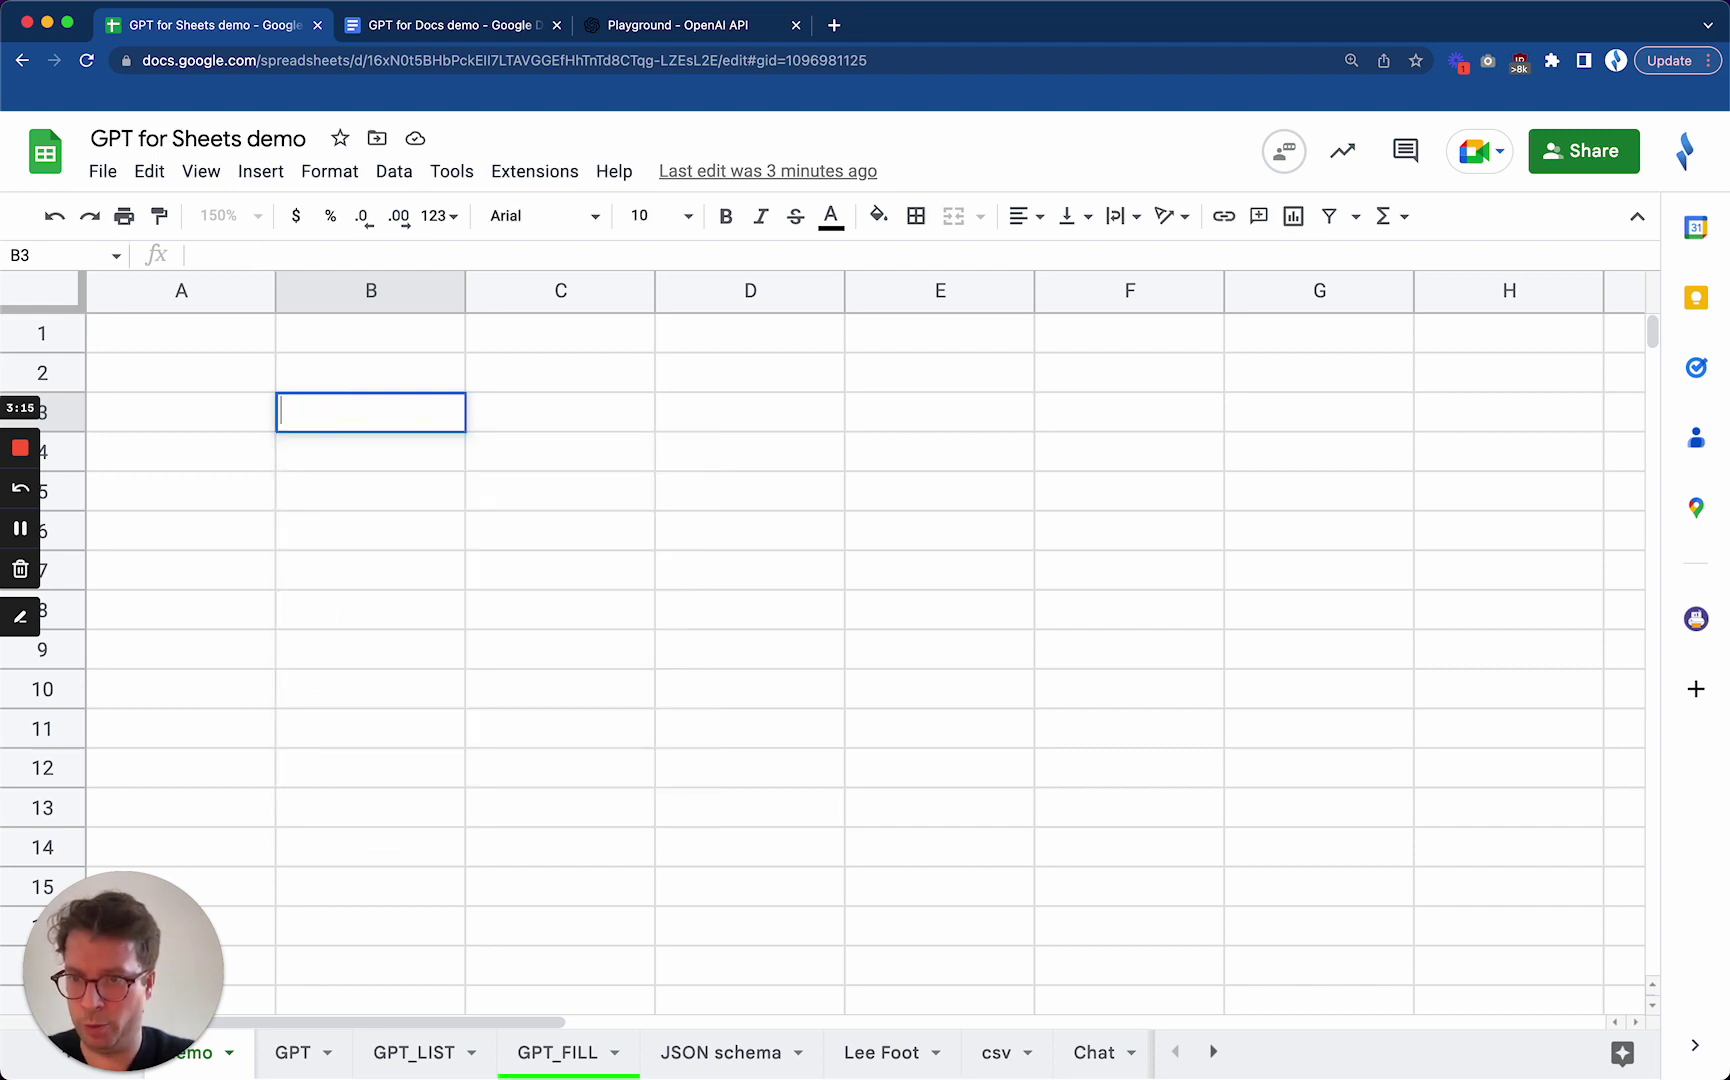
pyautogui.write('write a t')
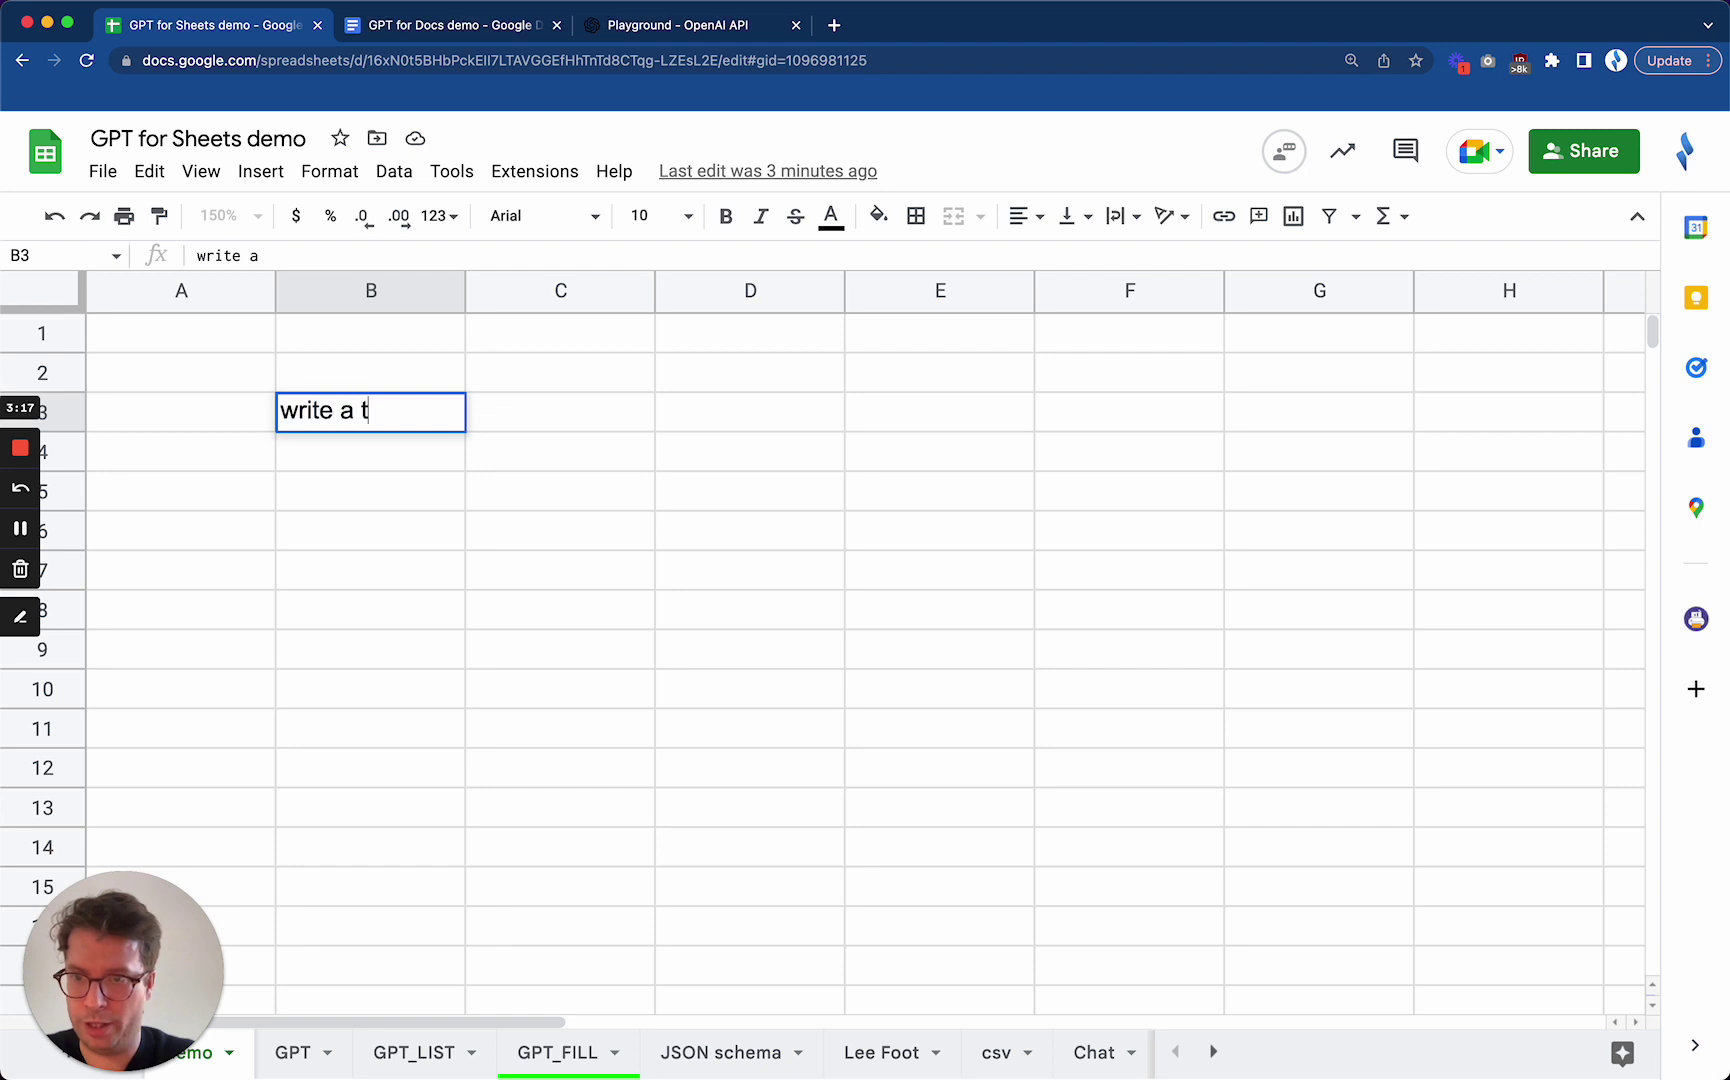
pyautogui.write('agline for an ic')
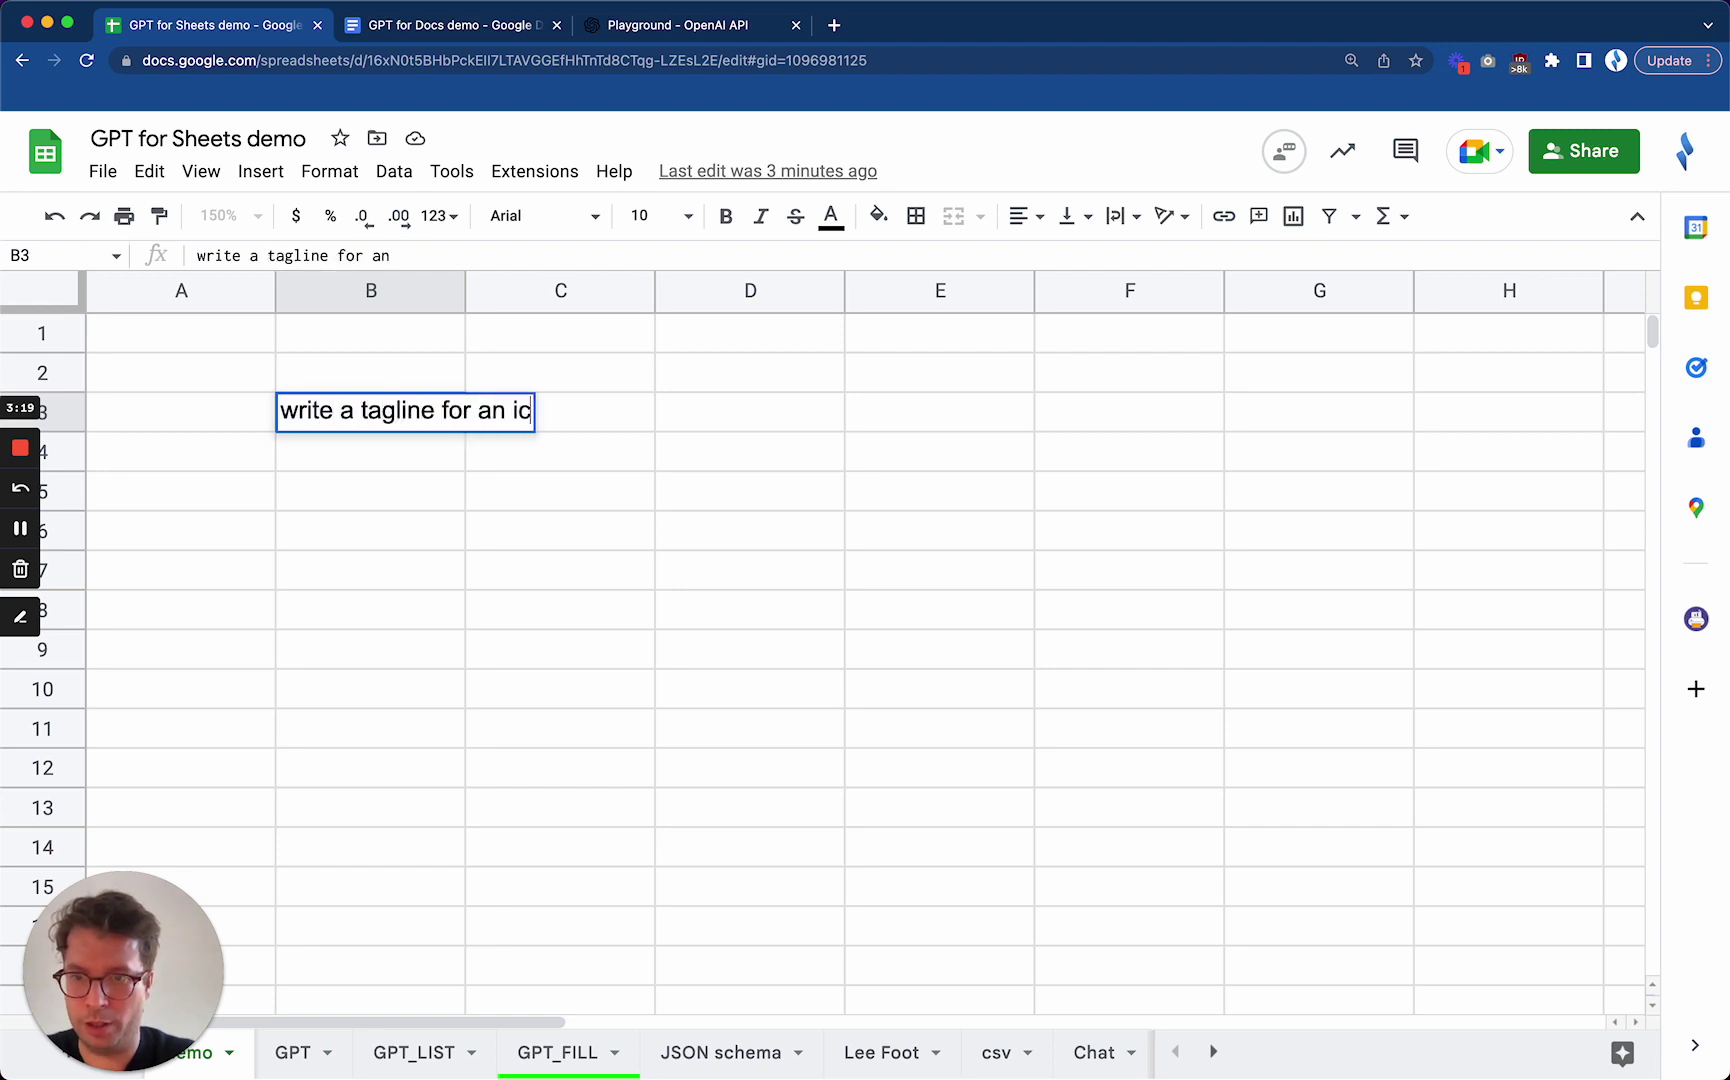
pyautogui.write('e-cream shop')
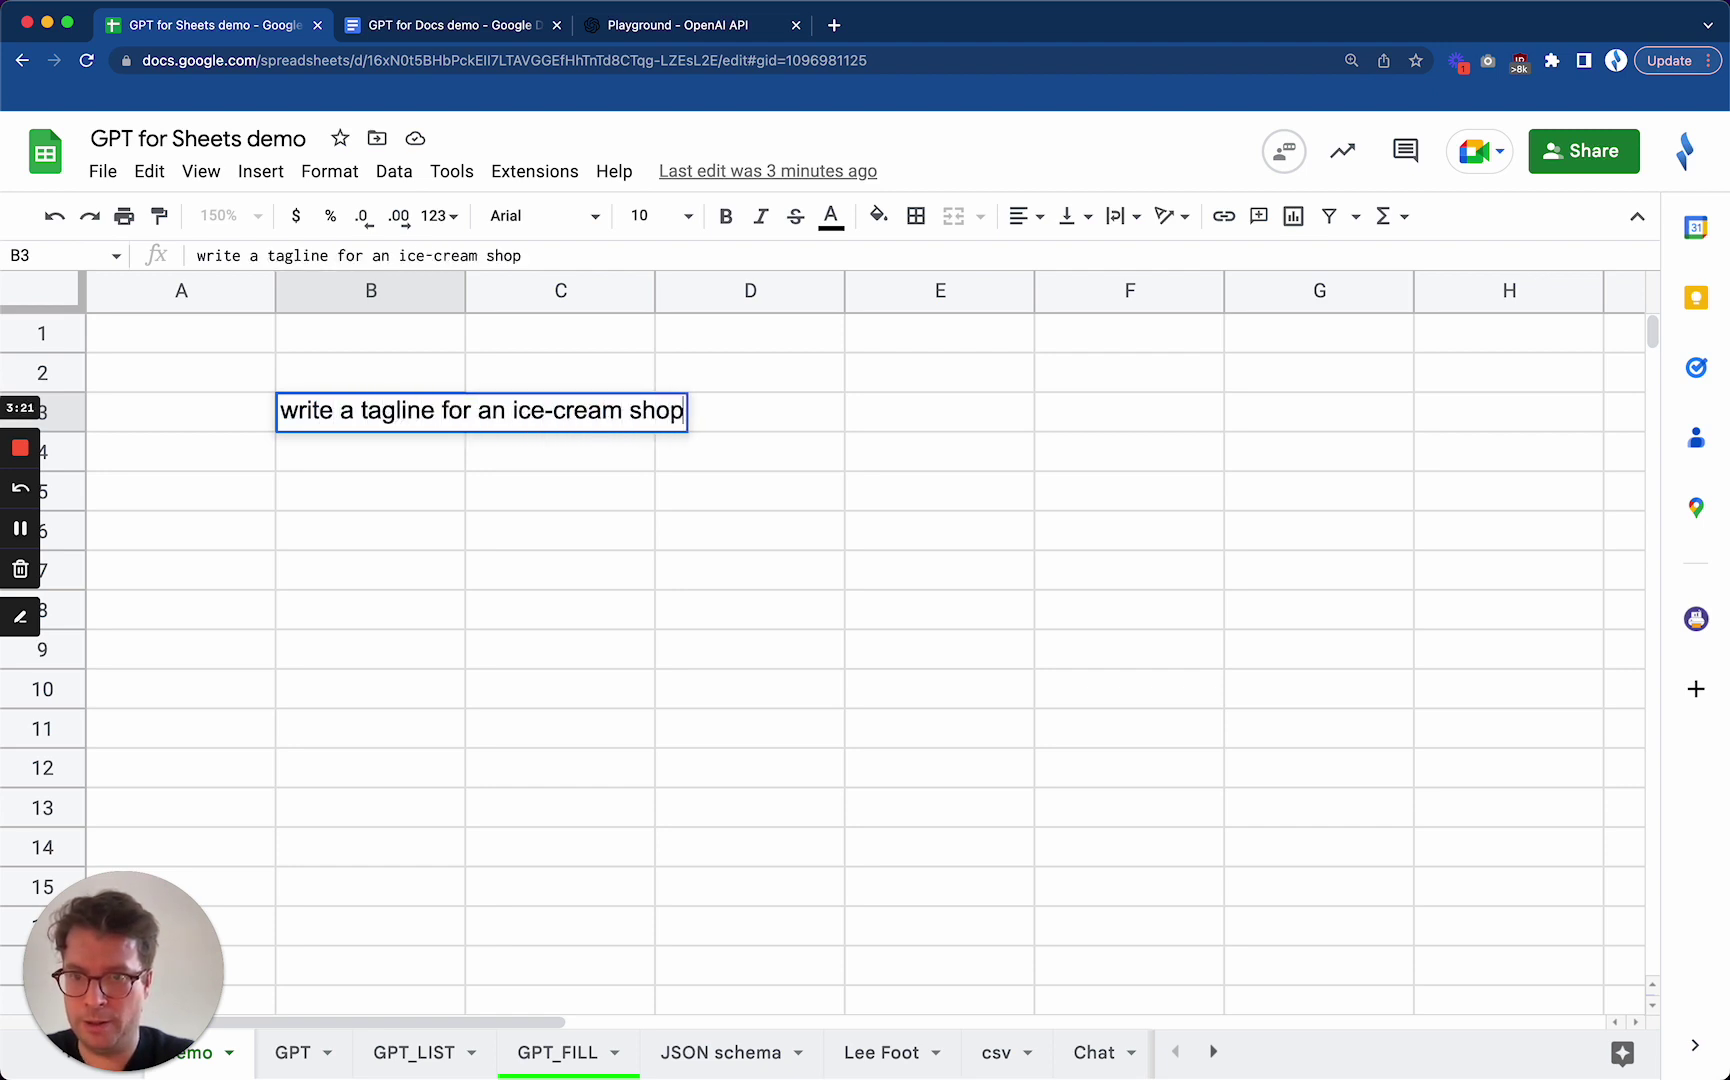
pyautogui.press('Return')
# - Enter =GPT(B3) in B4 to generate a tagline from the prompt
pyautogui.write('=gp')
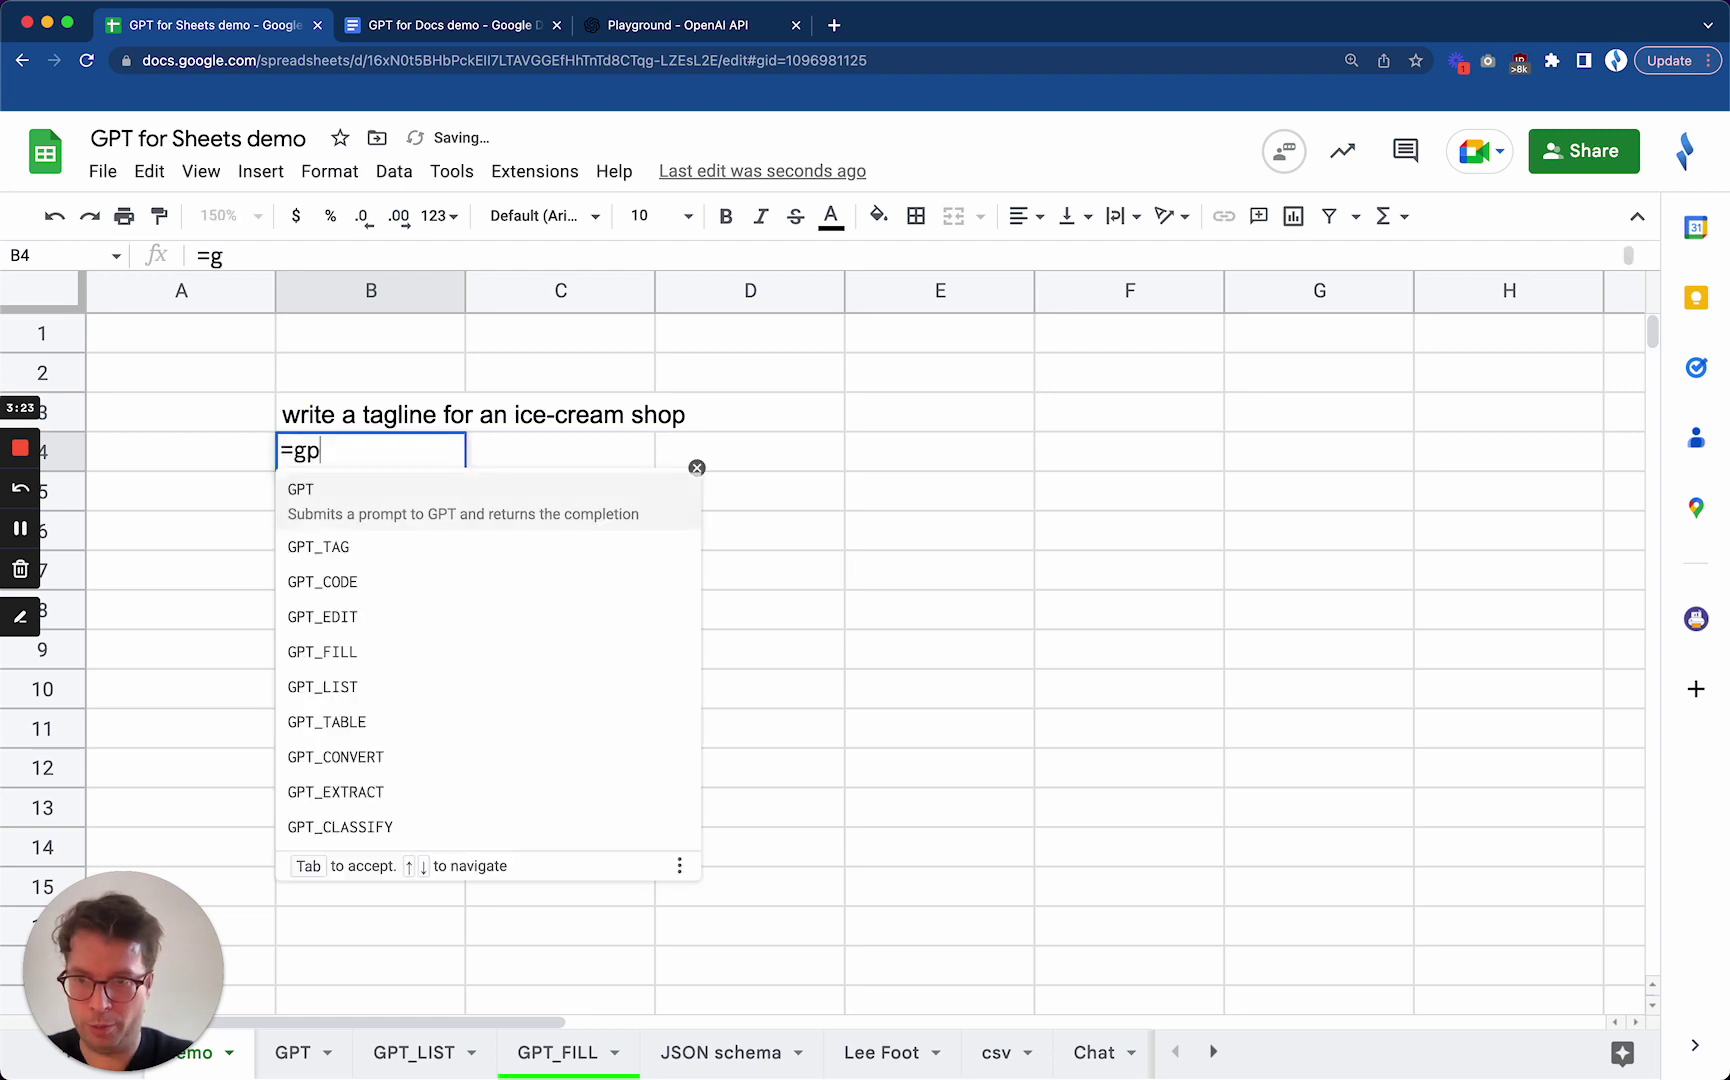
pyautogui.write('t')
pyautogui.press('Tab')
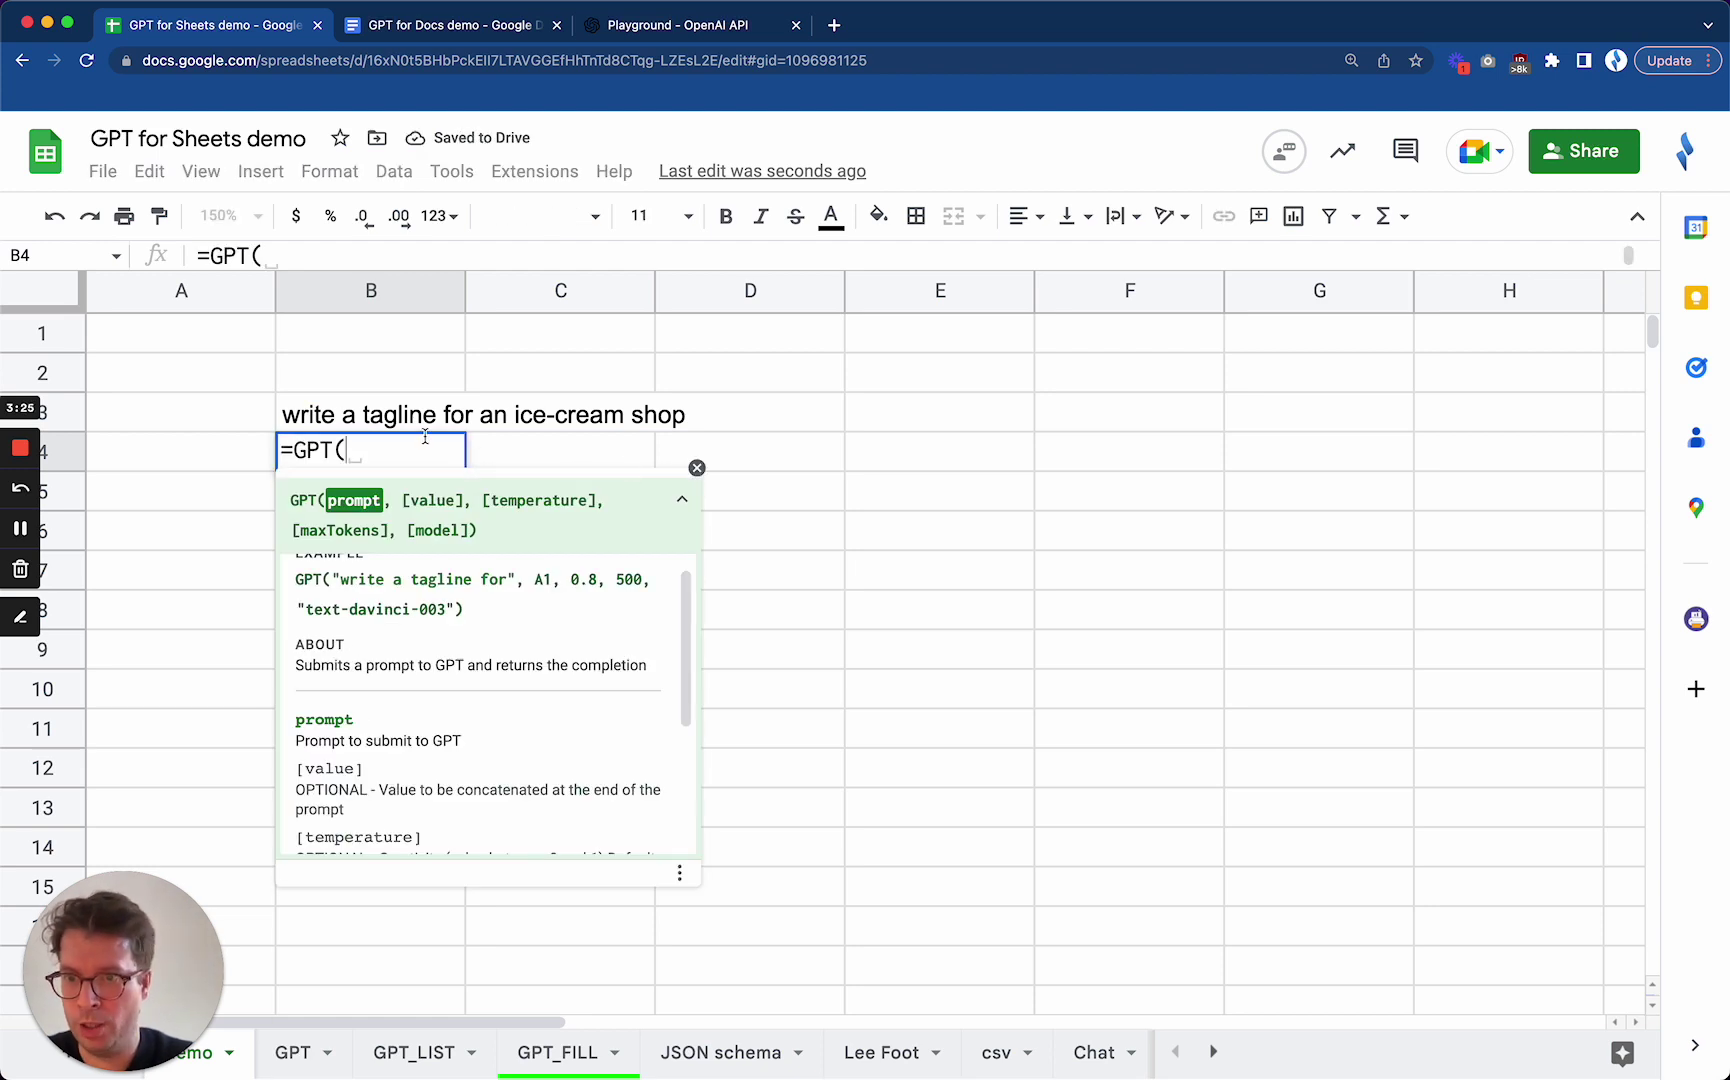
pyautogui.click(408, 418)
pyautogui.write(')')
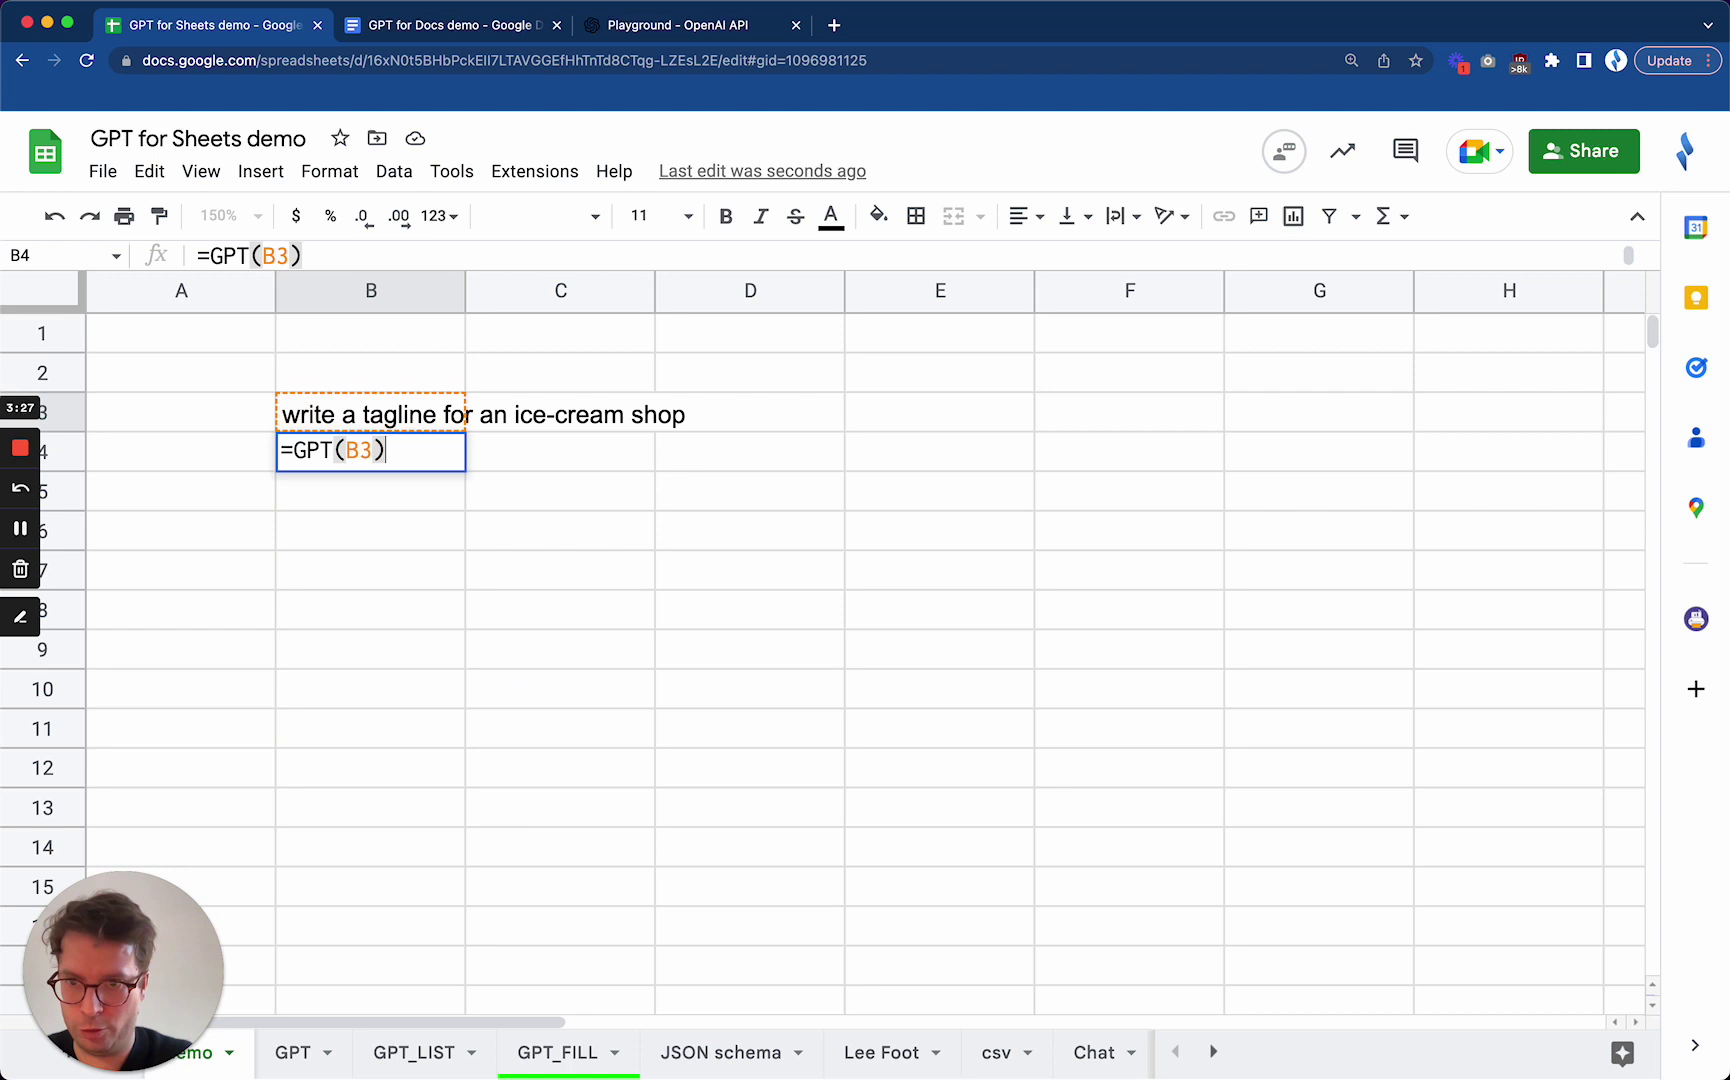
pyautogui.press('Return')
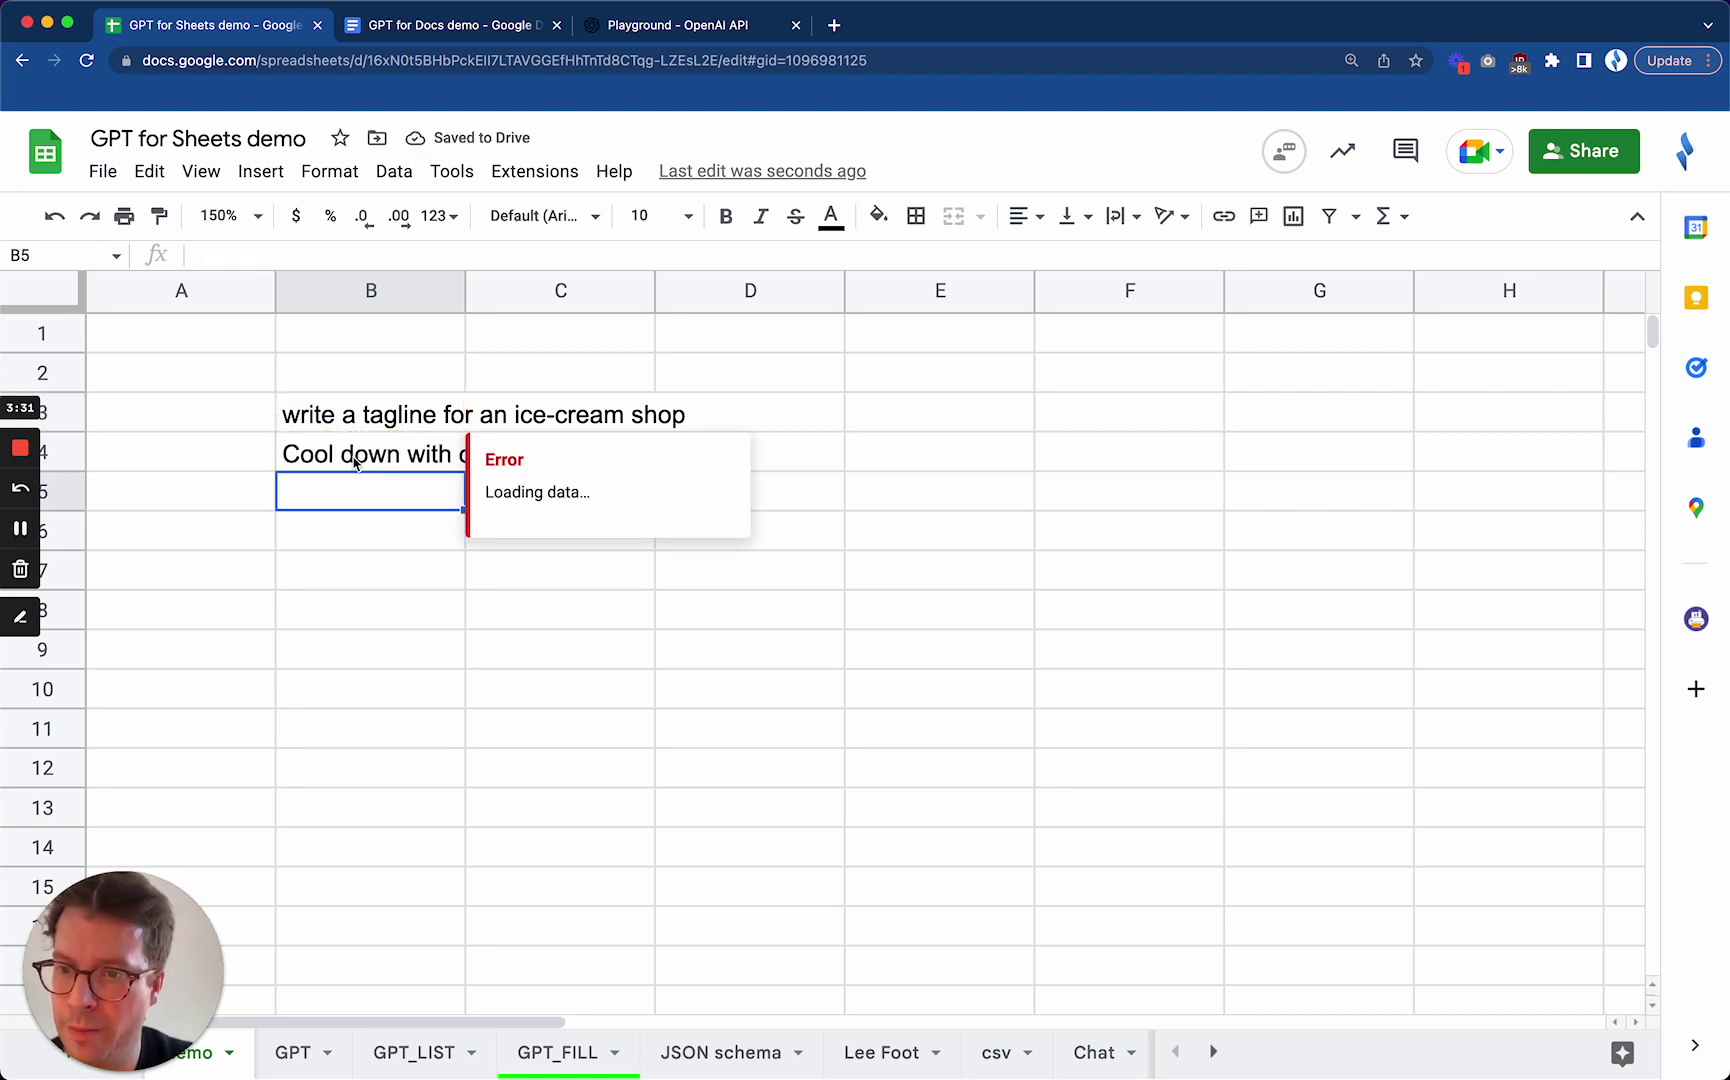
# - Change B4's formula to =GPT(B3,,0), returning 'Cool down with our delicious treats!'
pyautogui.click(463, 728)
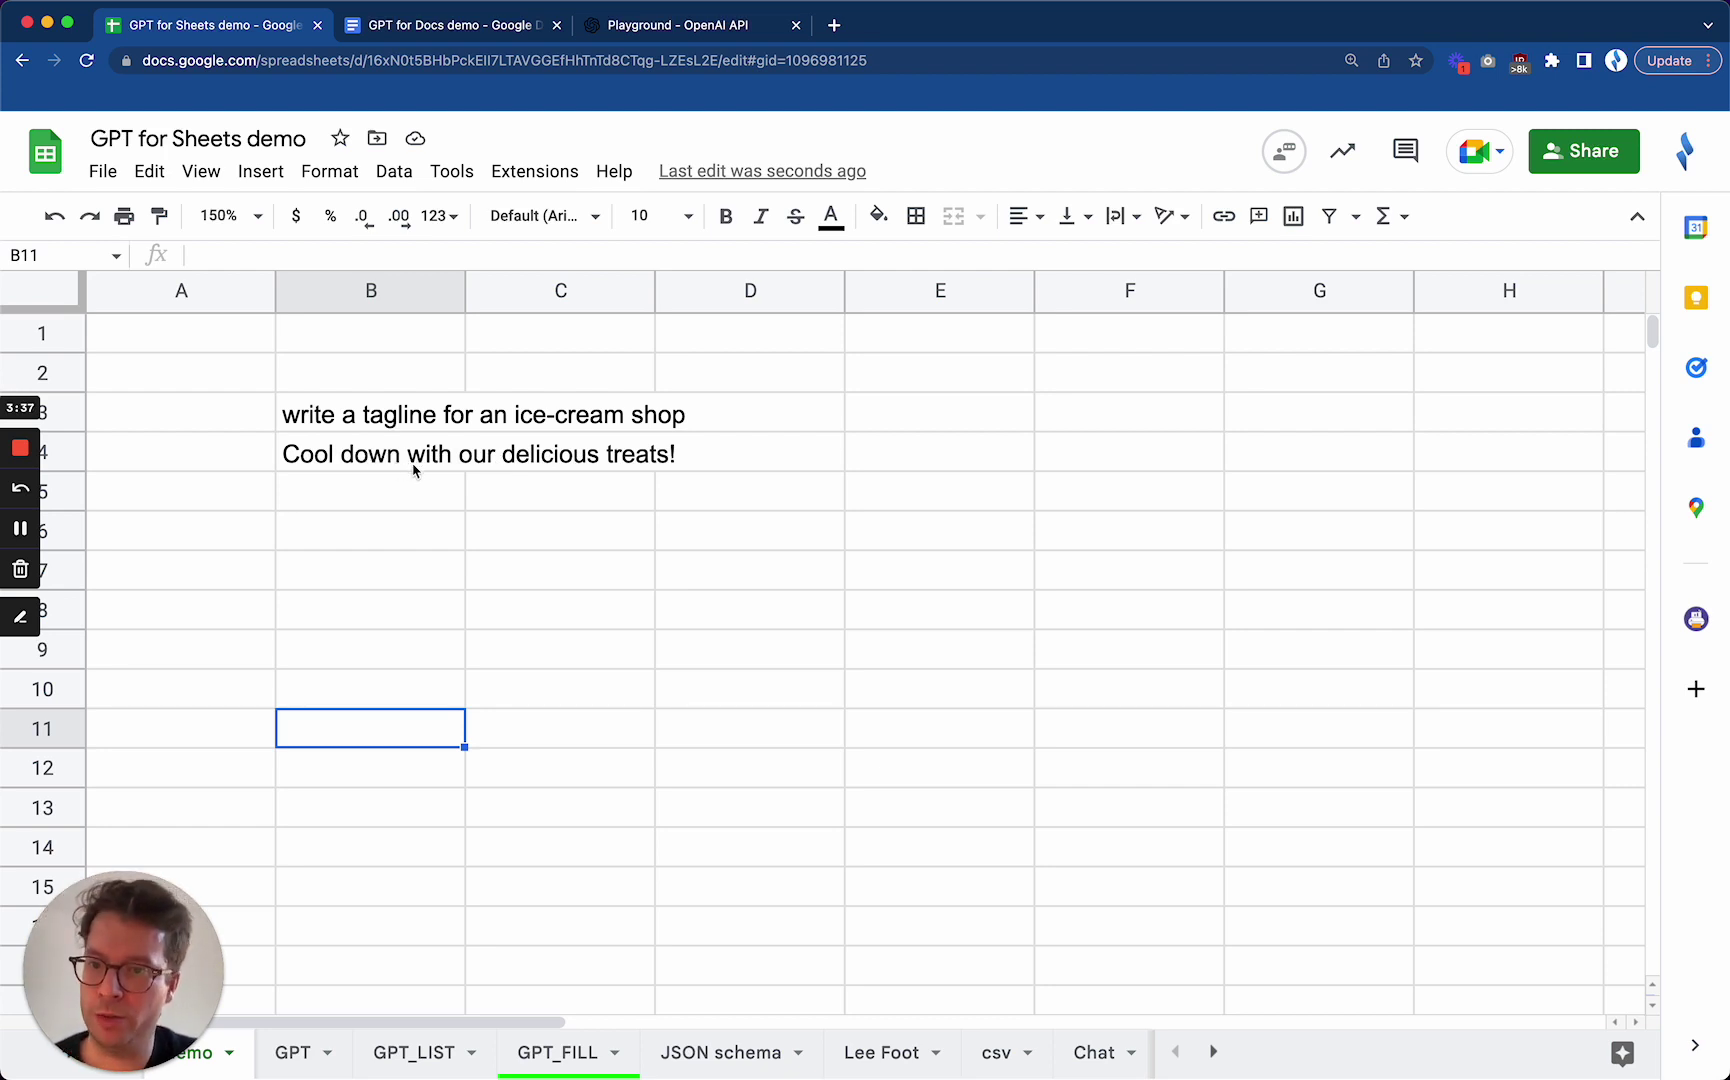
pyautogui.click(414, 470)
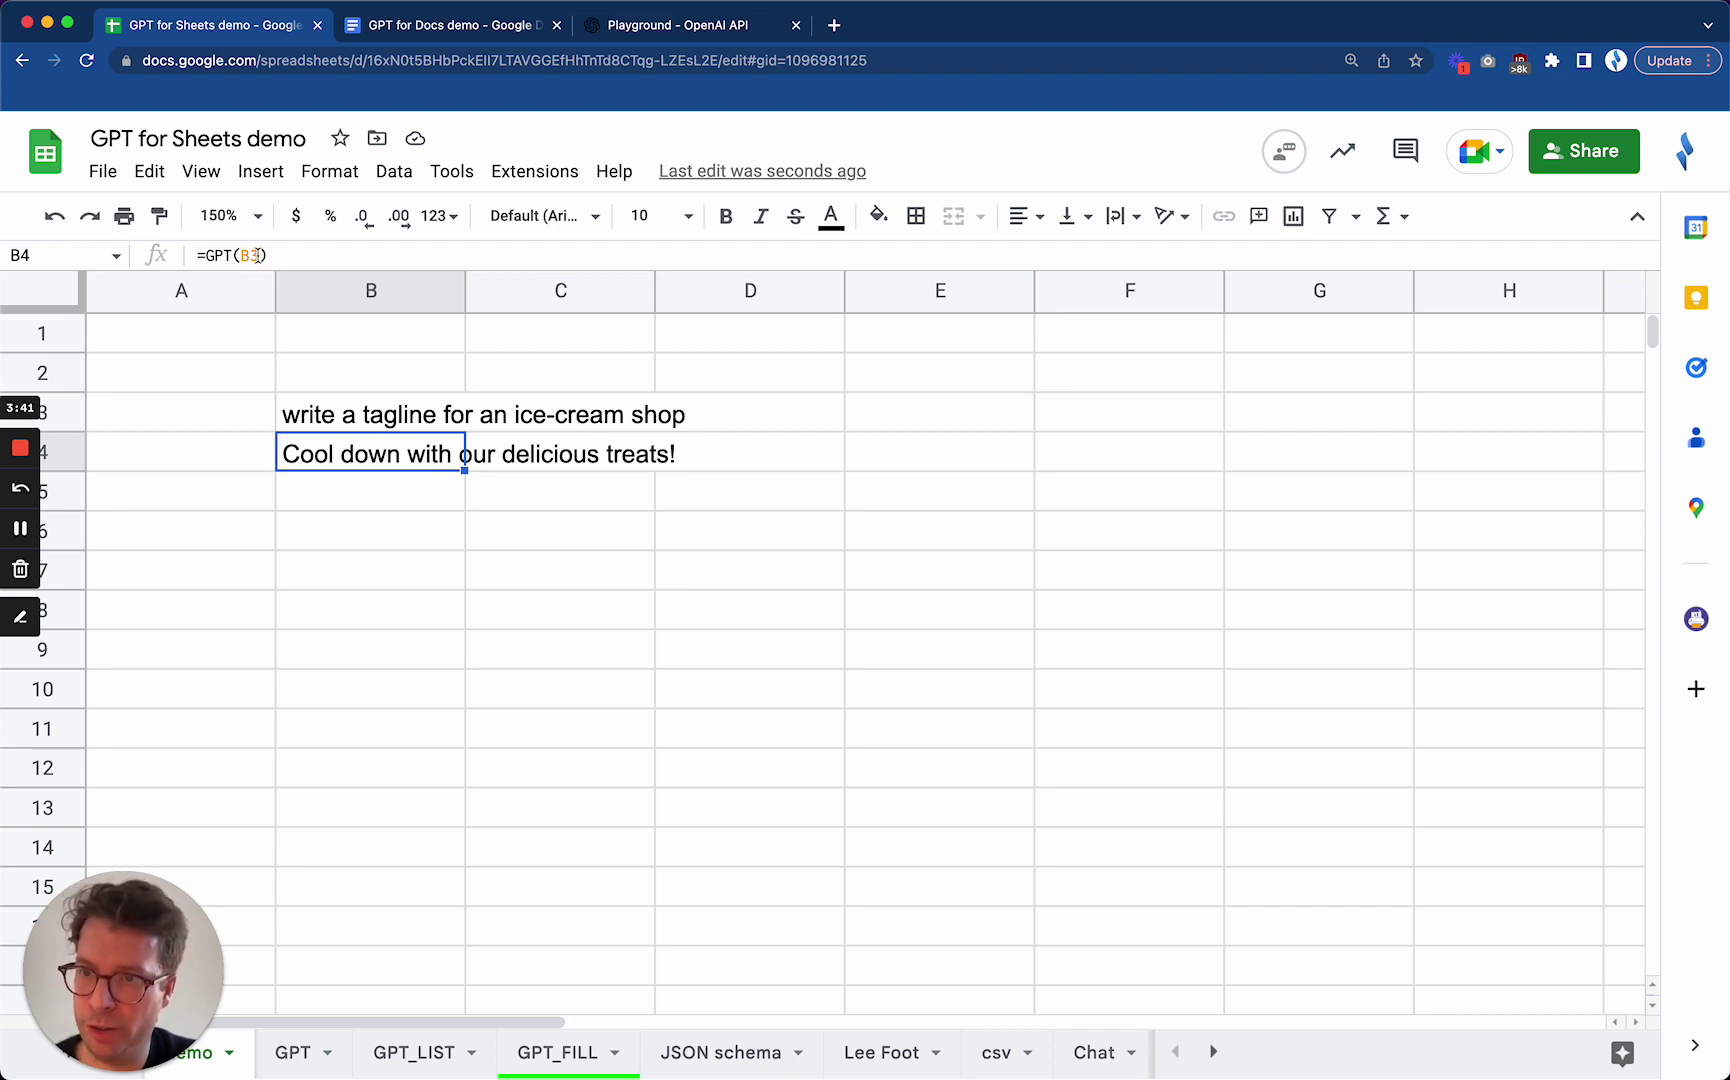
pyautogui.click(256, 255)
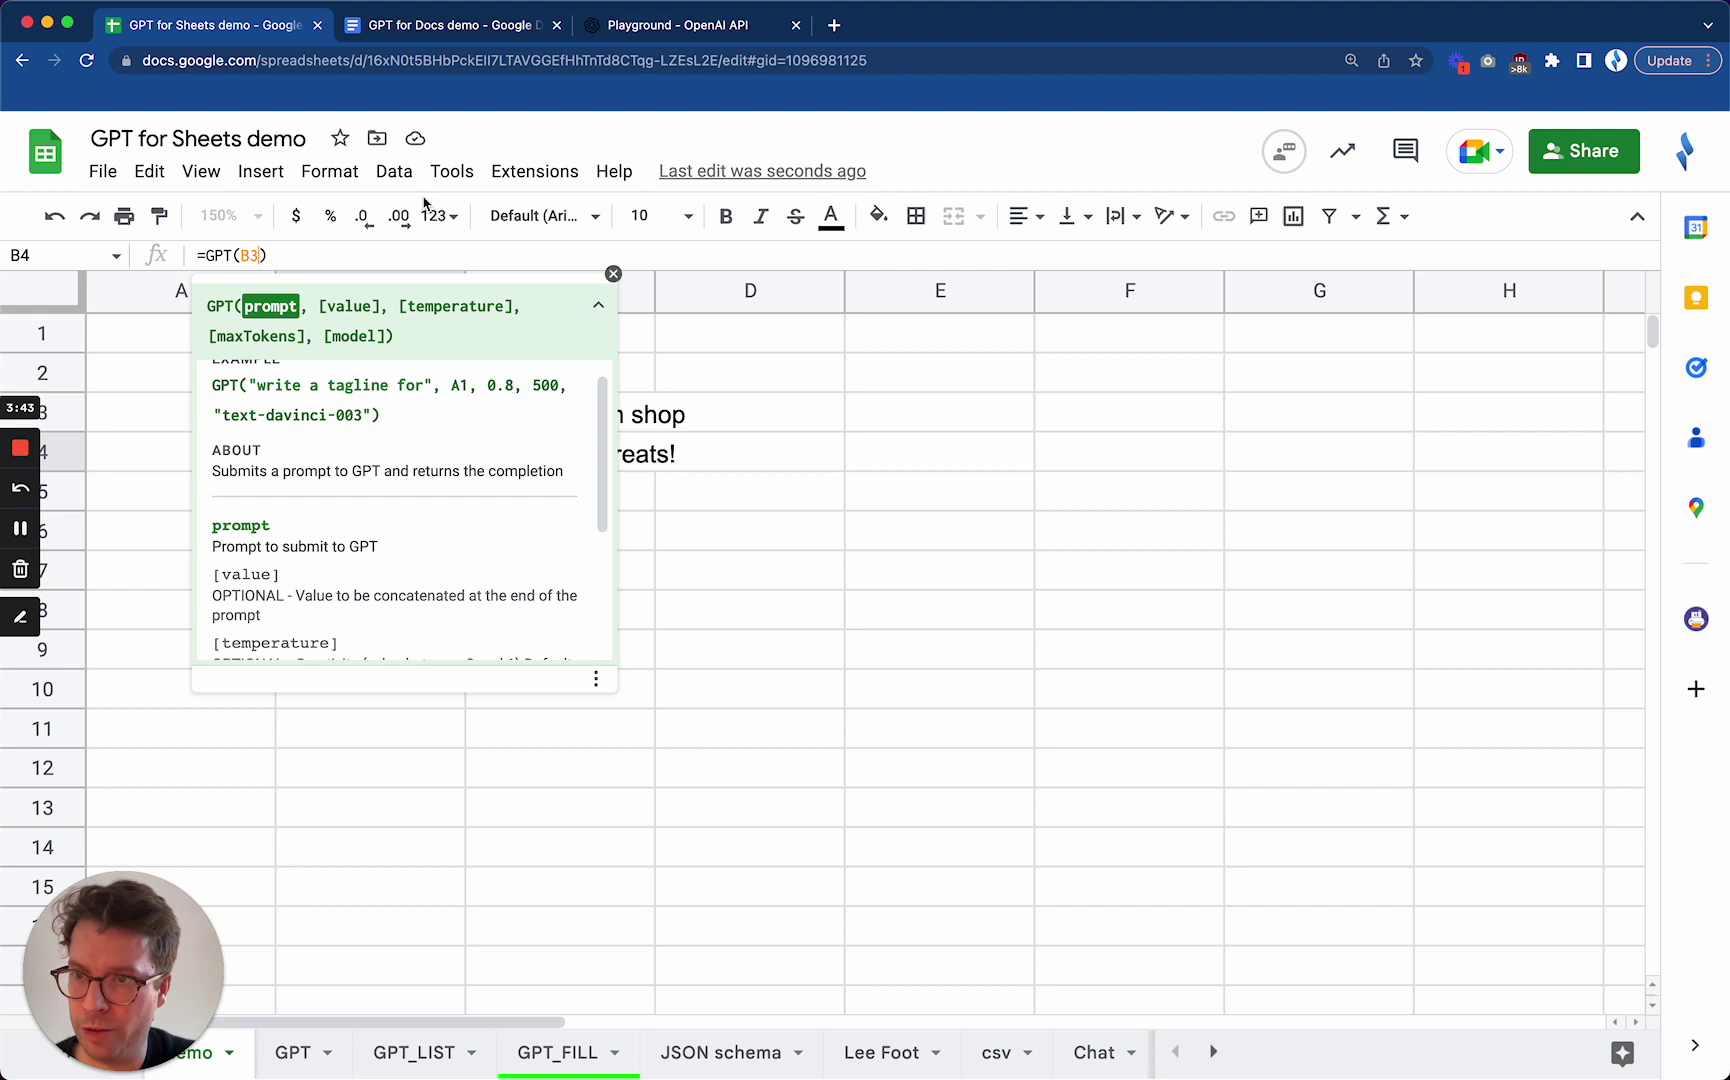
pyautogui.write(',,')
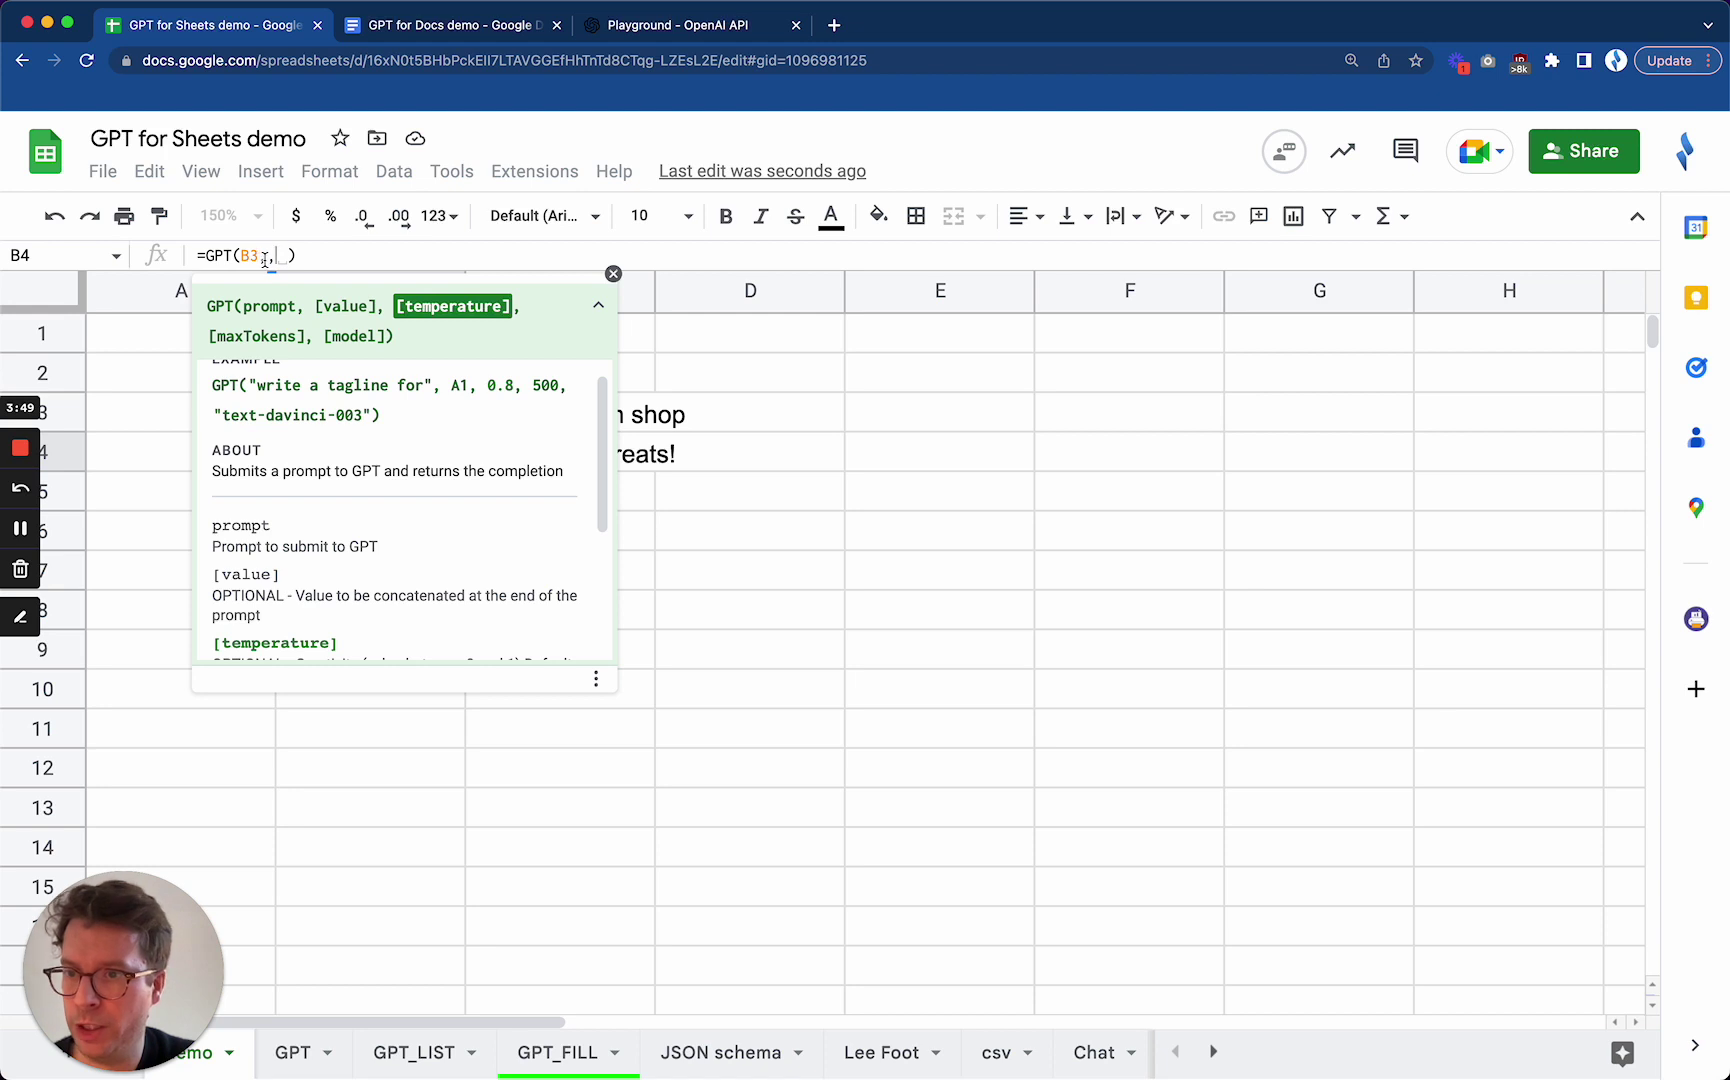
pyautogui.write('0')
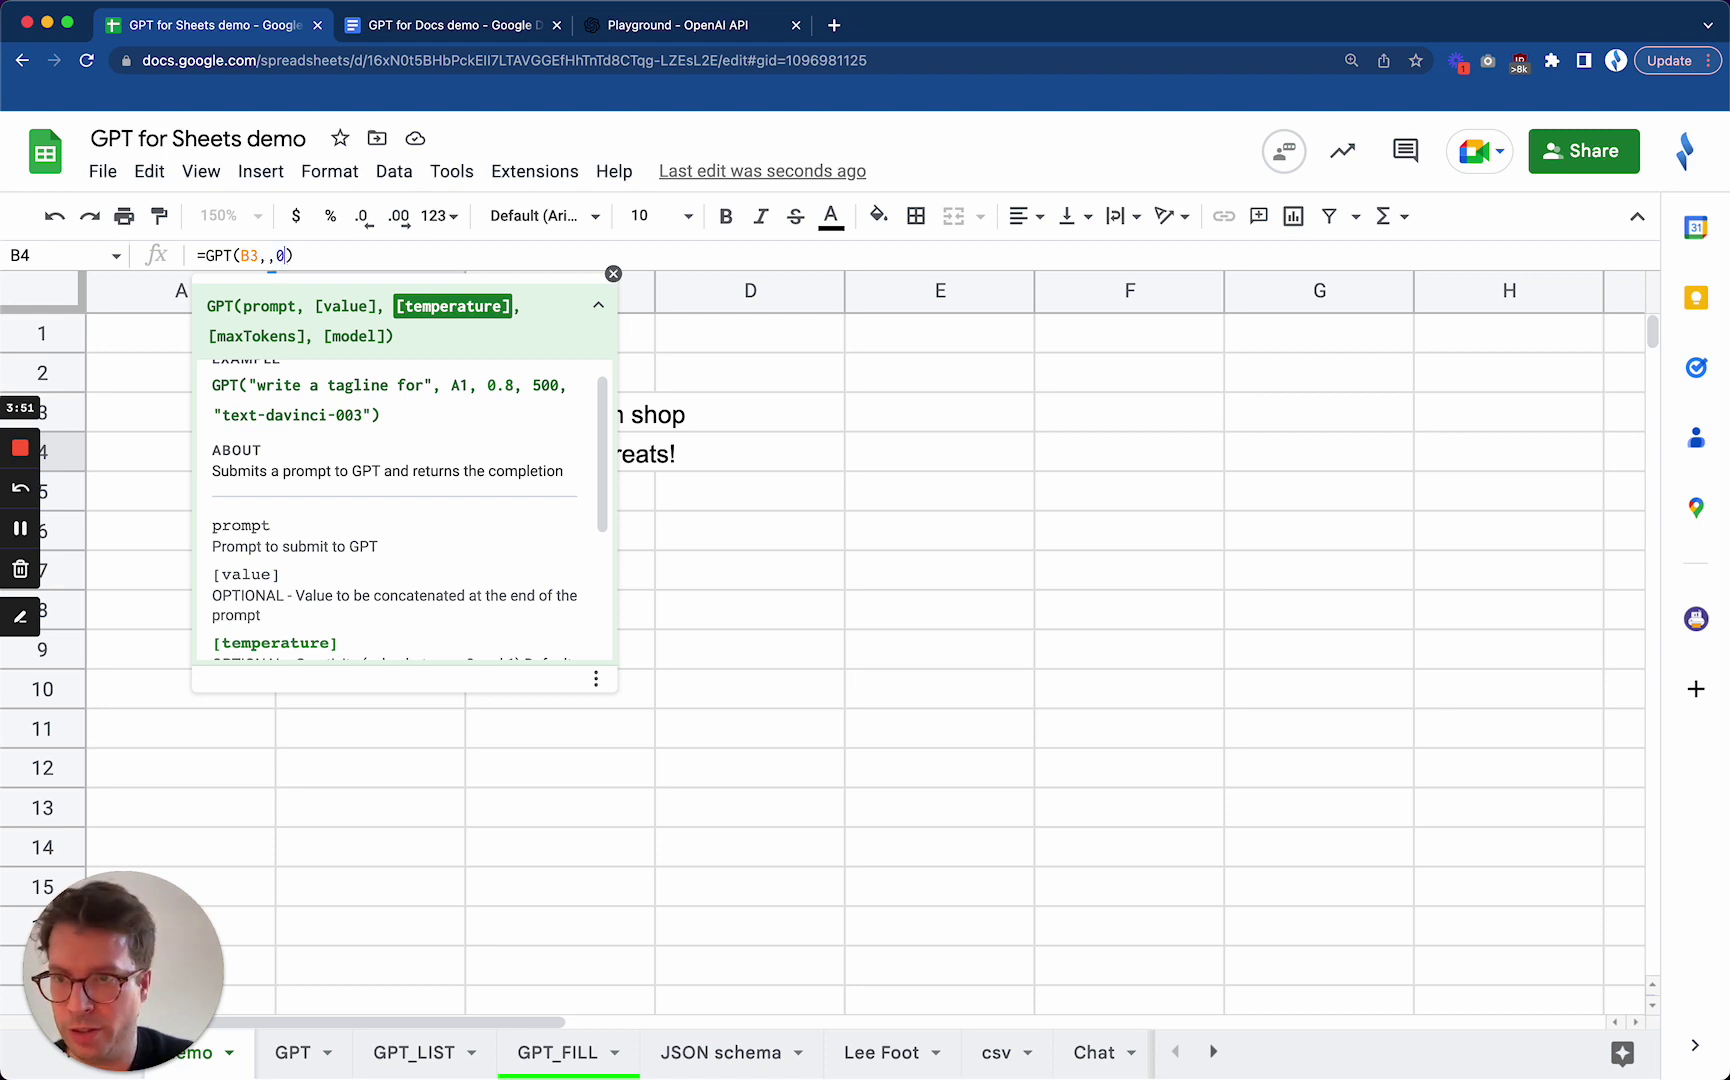
pyautogui.press('Return')
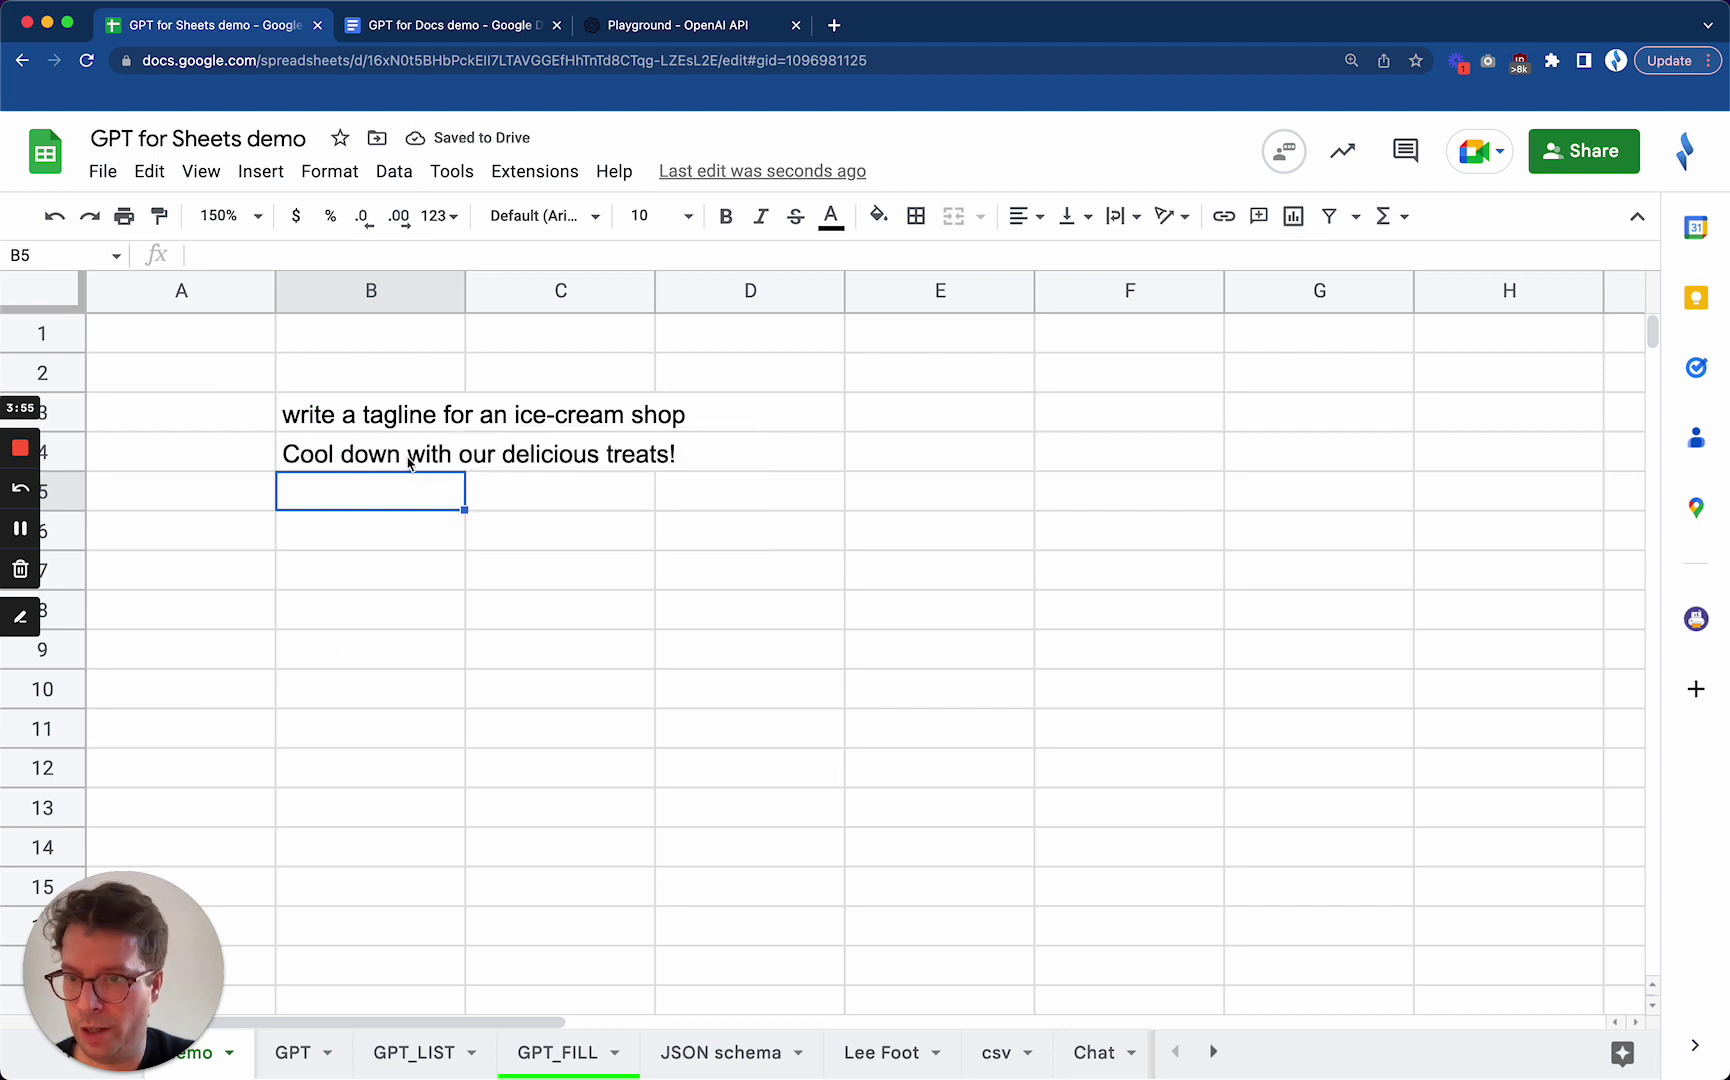
# - Fill B4's formula down to B9, then clear the wrongly filled B5:B9
pyautogui.click(437, 458)
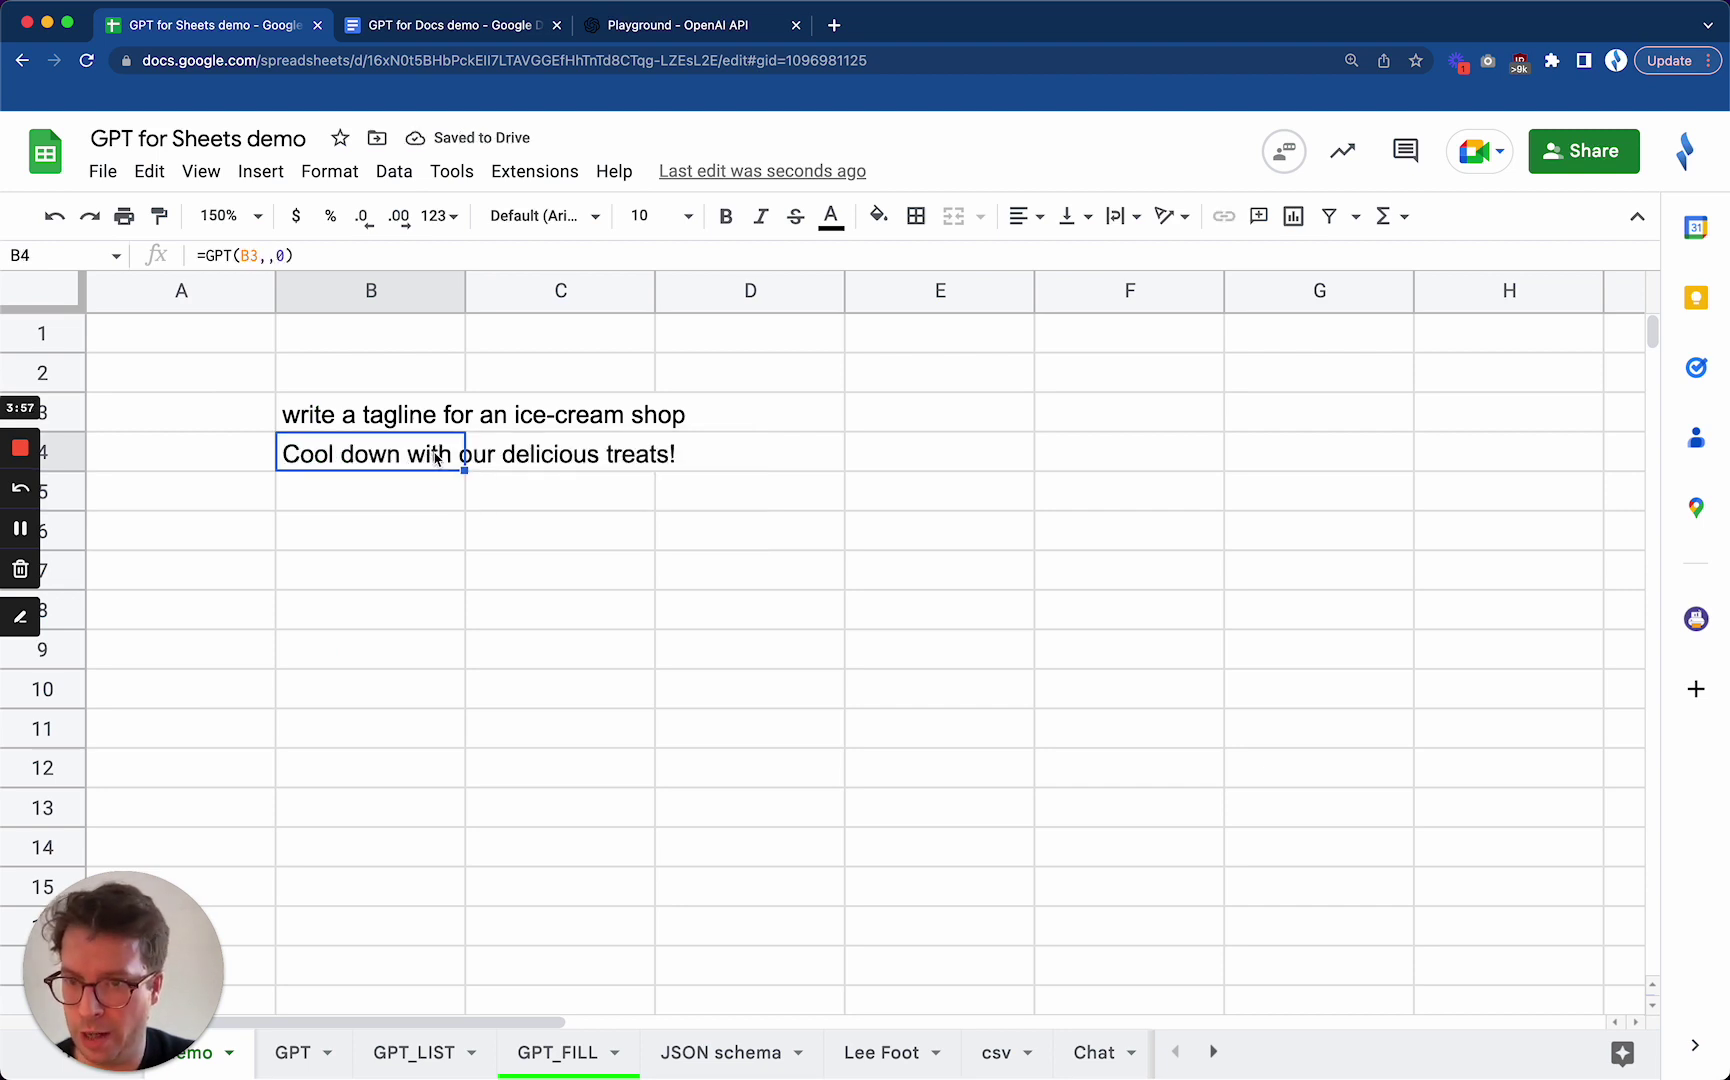
pyautogui.moveTo(465, 470); pyautogui.dragTo(467, 655)
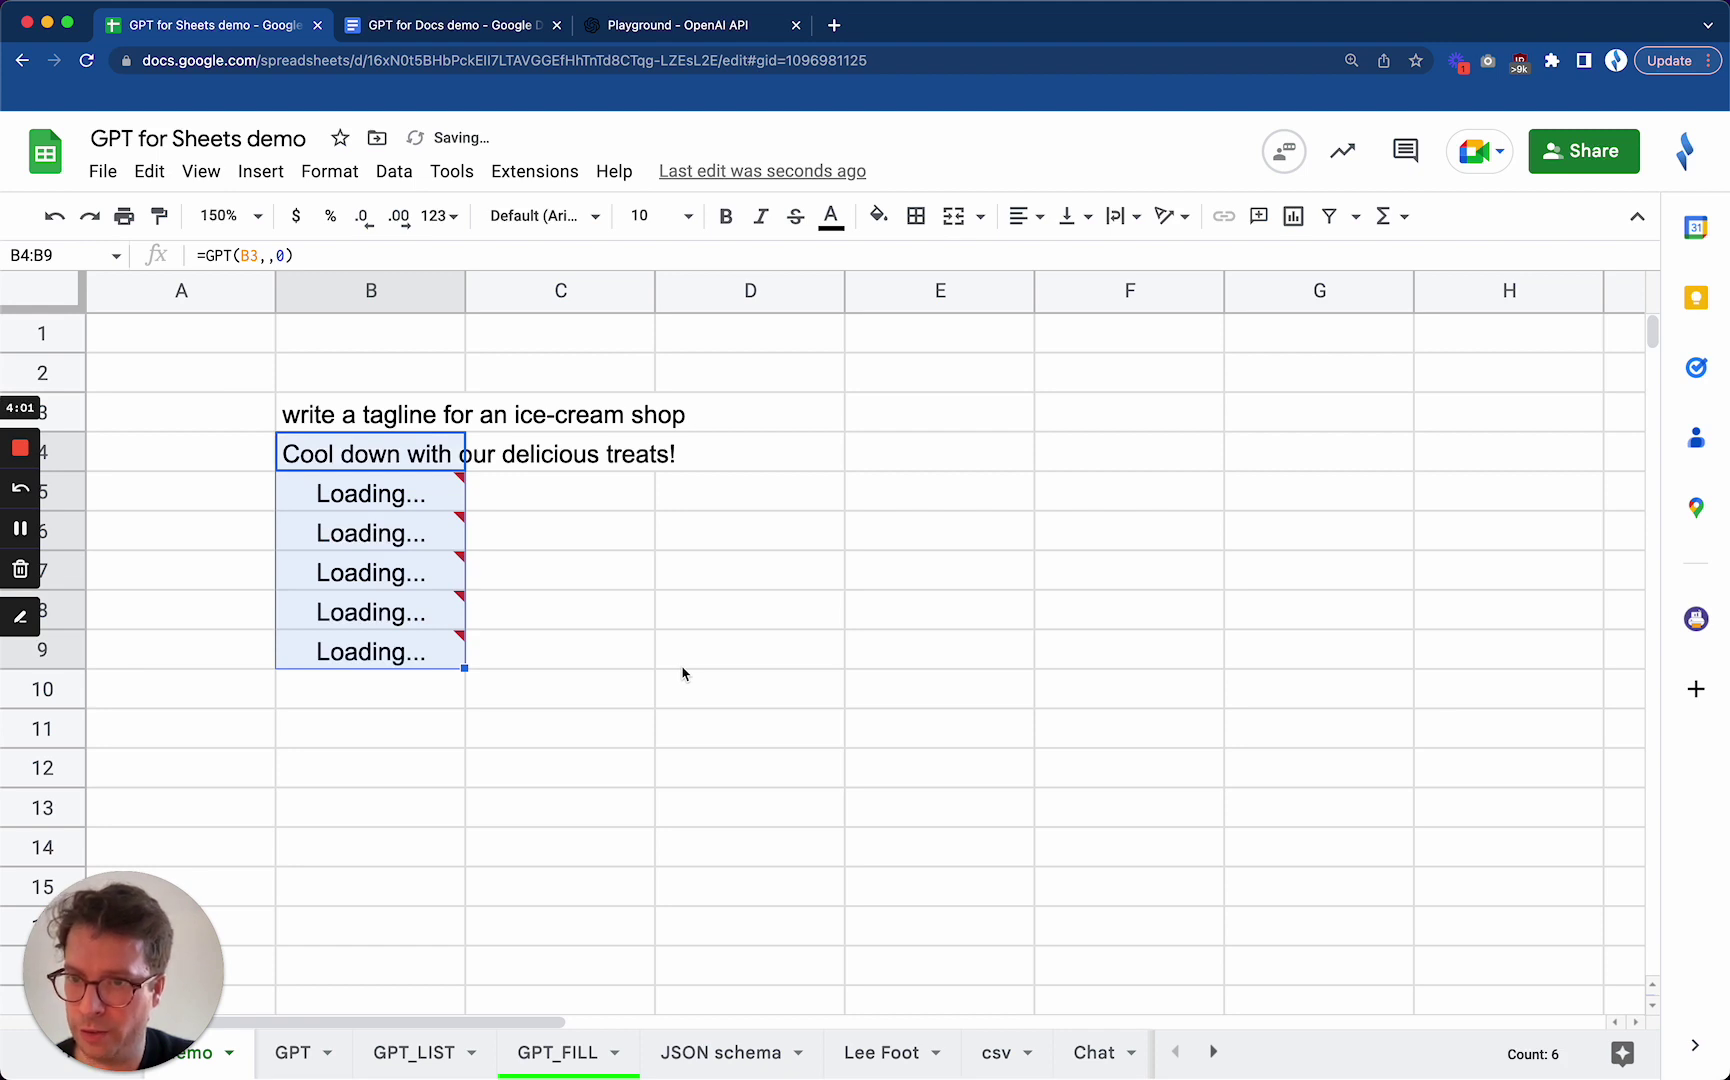
pyautogui.moveTo(376, 503)
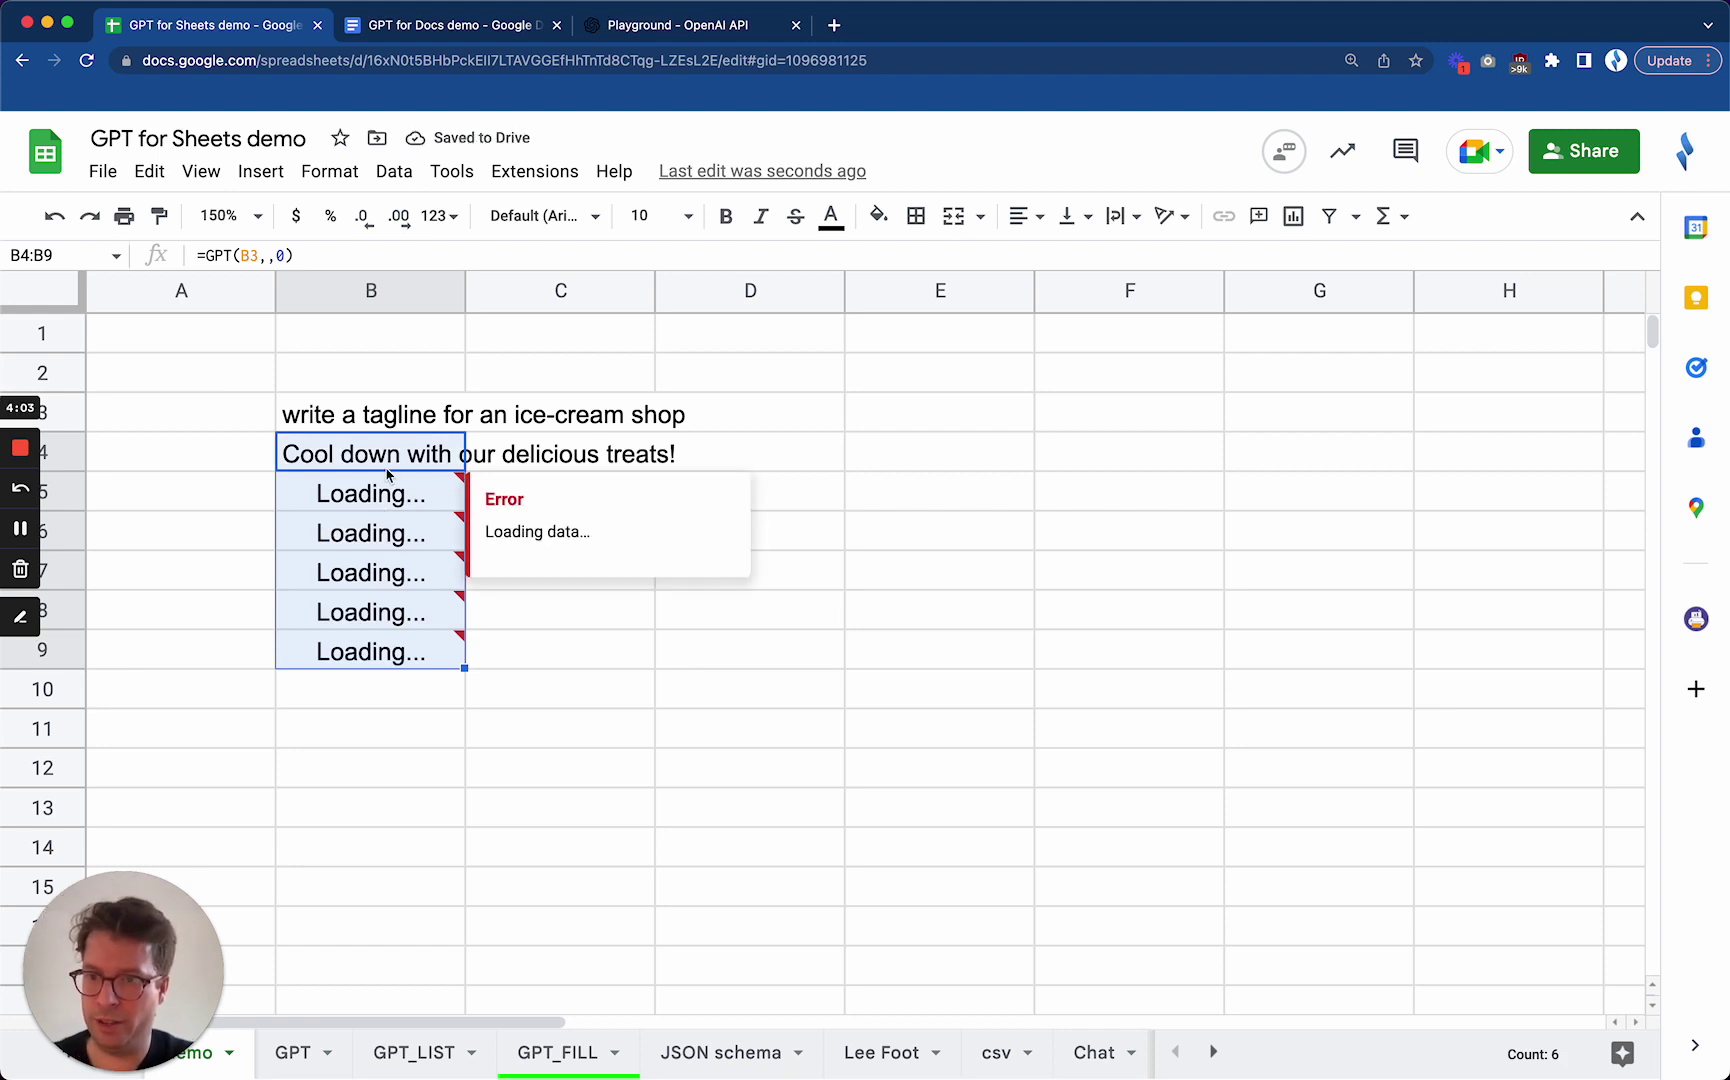
pyautogui.moveTo(367, 505); pyautogui.dragTo(365, 650)
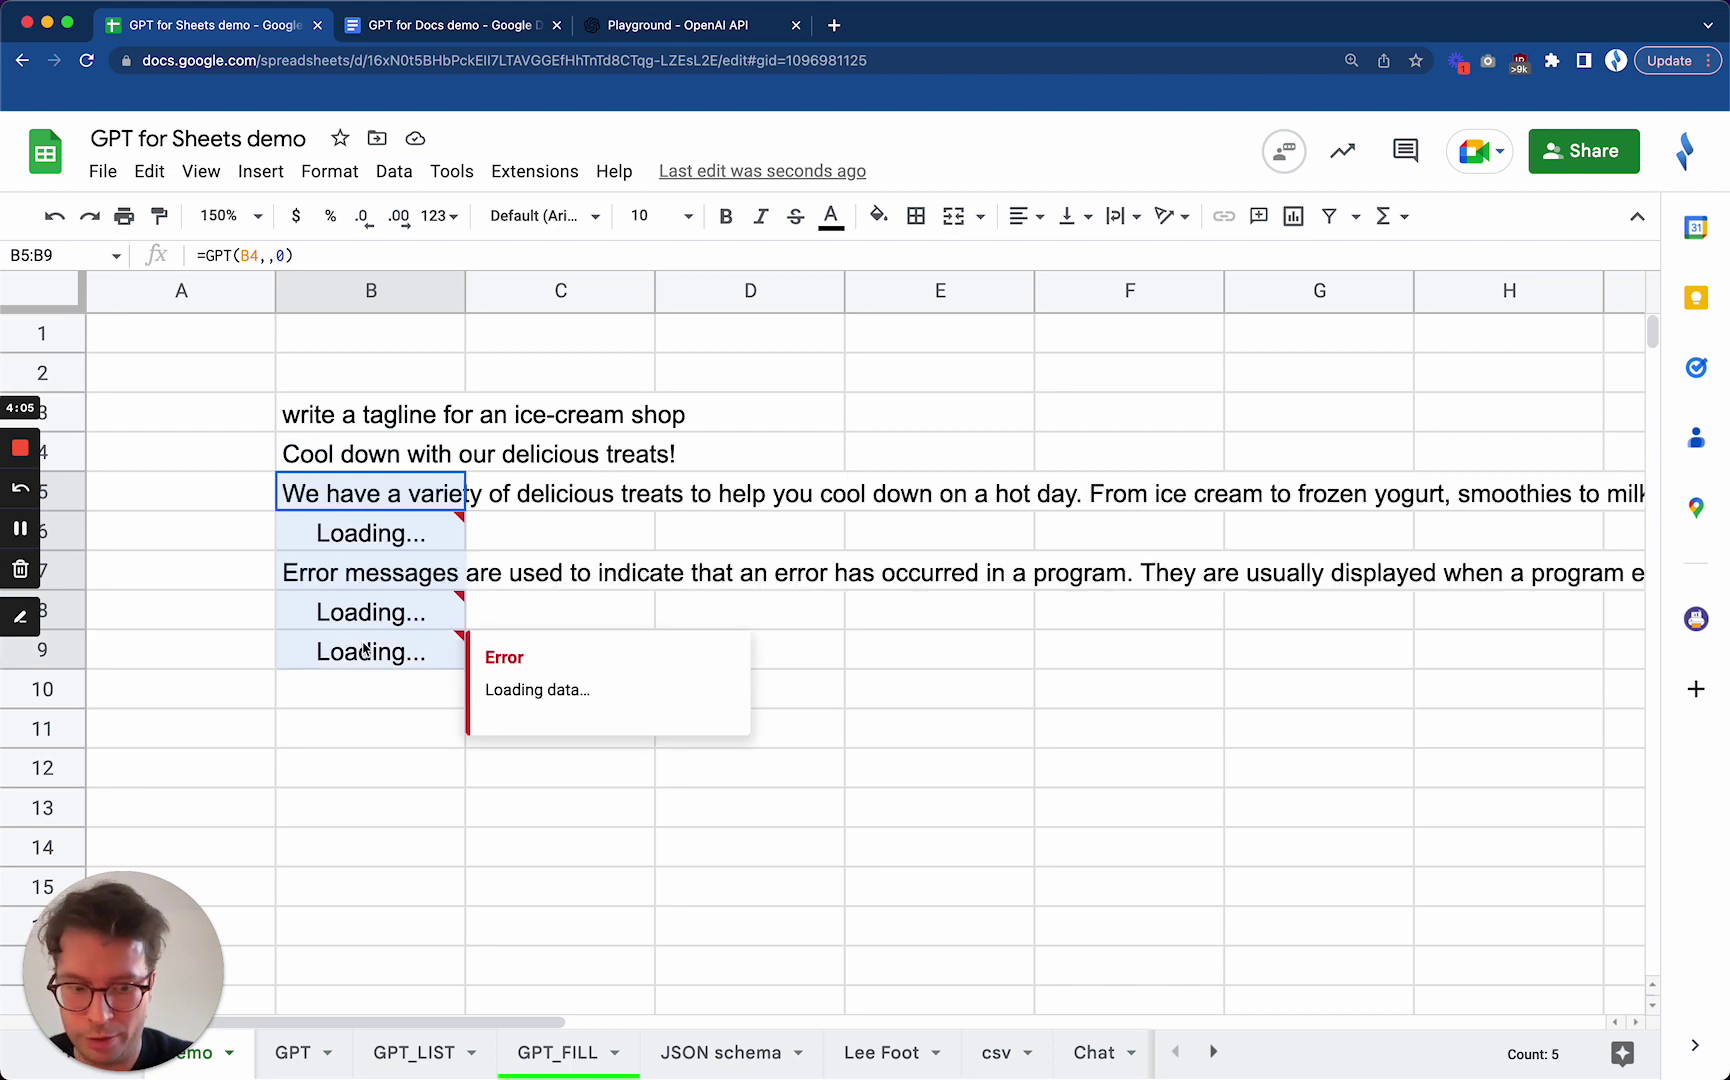
pyautogui.press('Delete')
# - Lock the prompt reference as =GPT(B$3,,0) in B4 and fill it down to B9
pyautogui.click(372, 448)
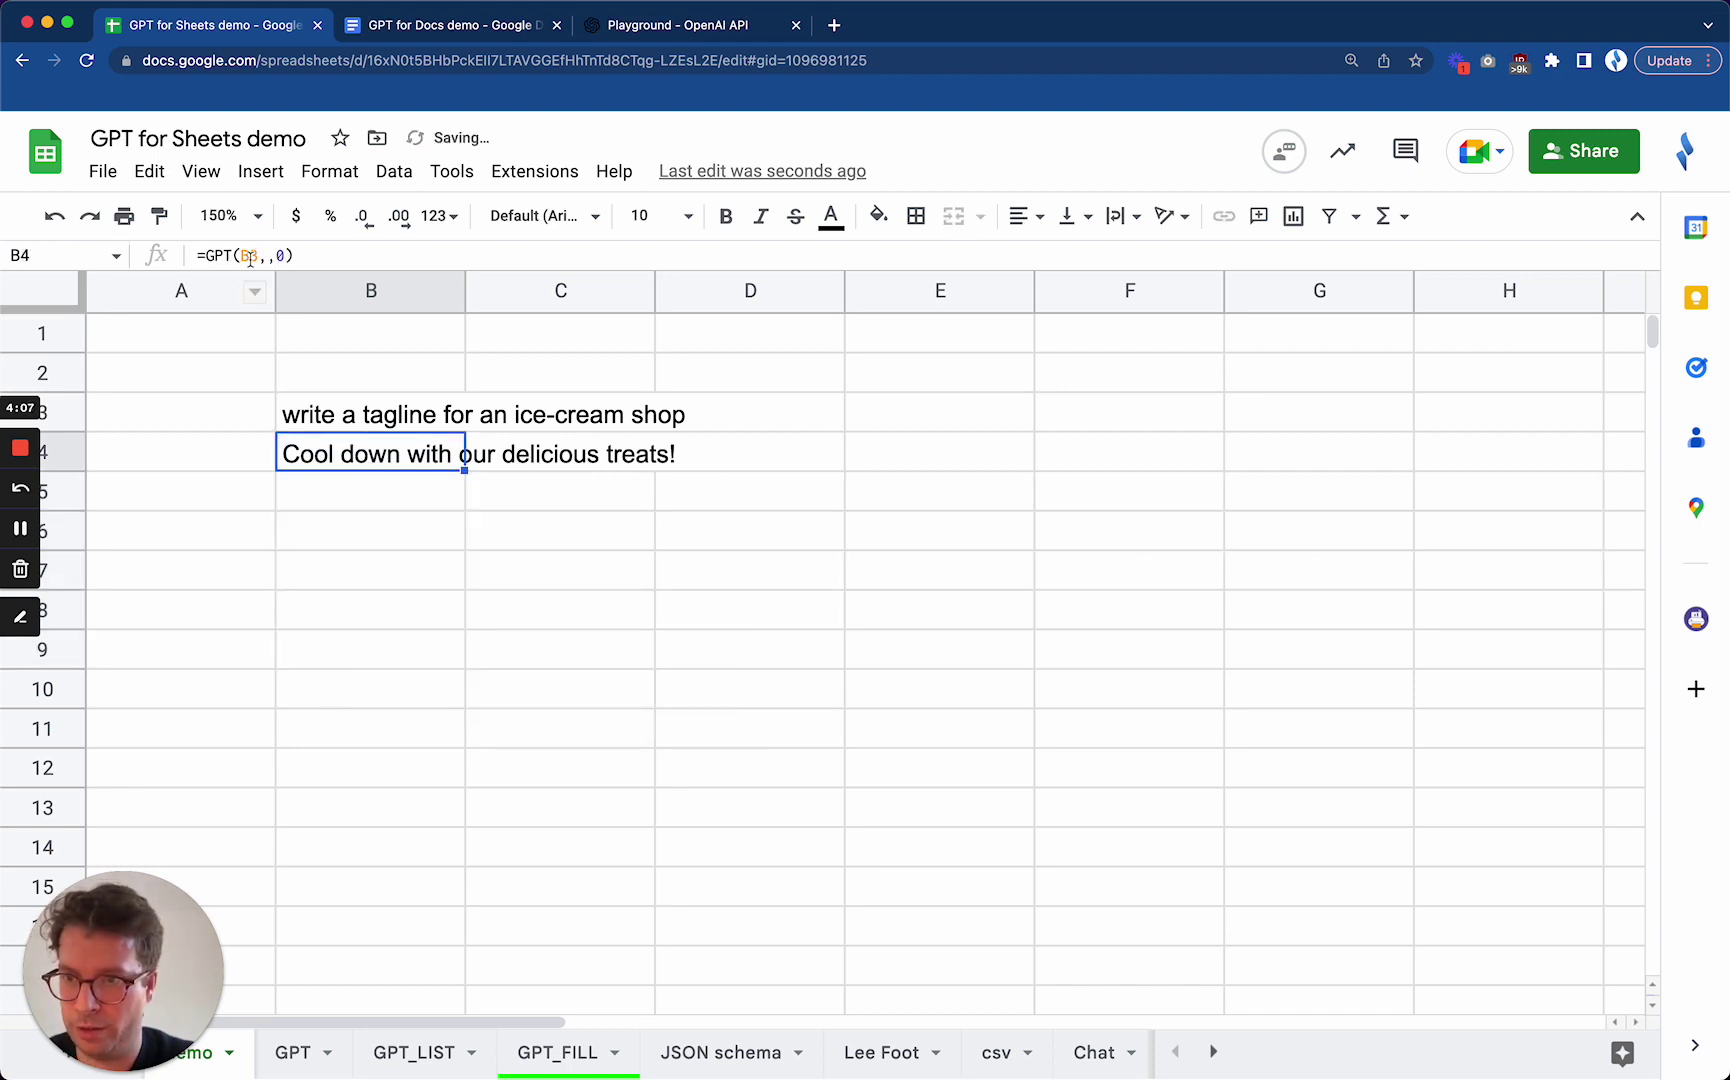
pyautogui.click(250, 257)
pyautogui.write('$')
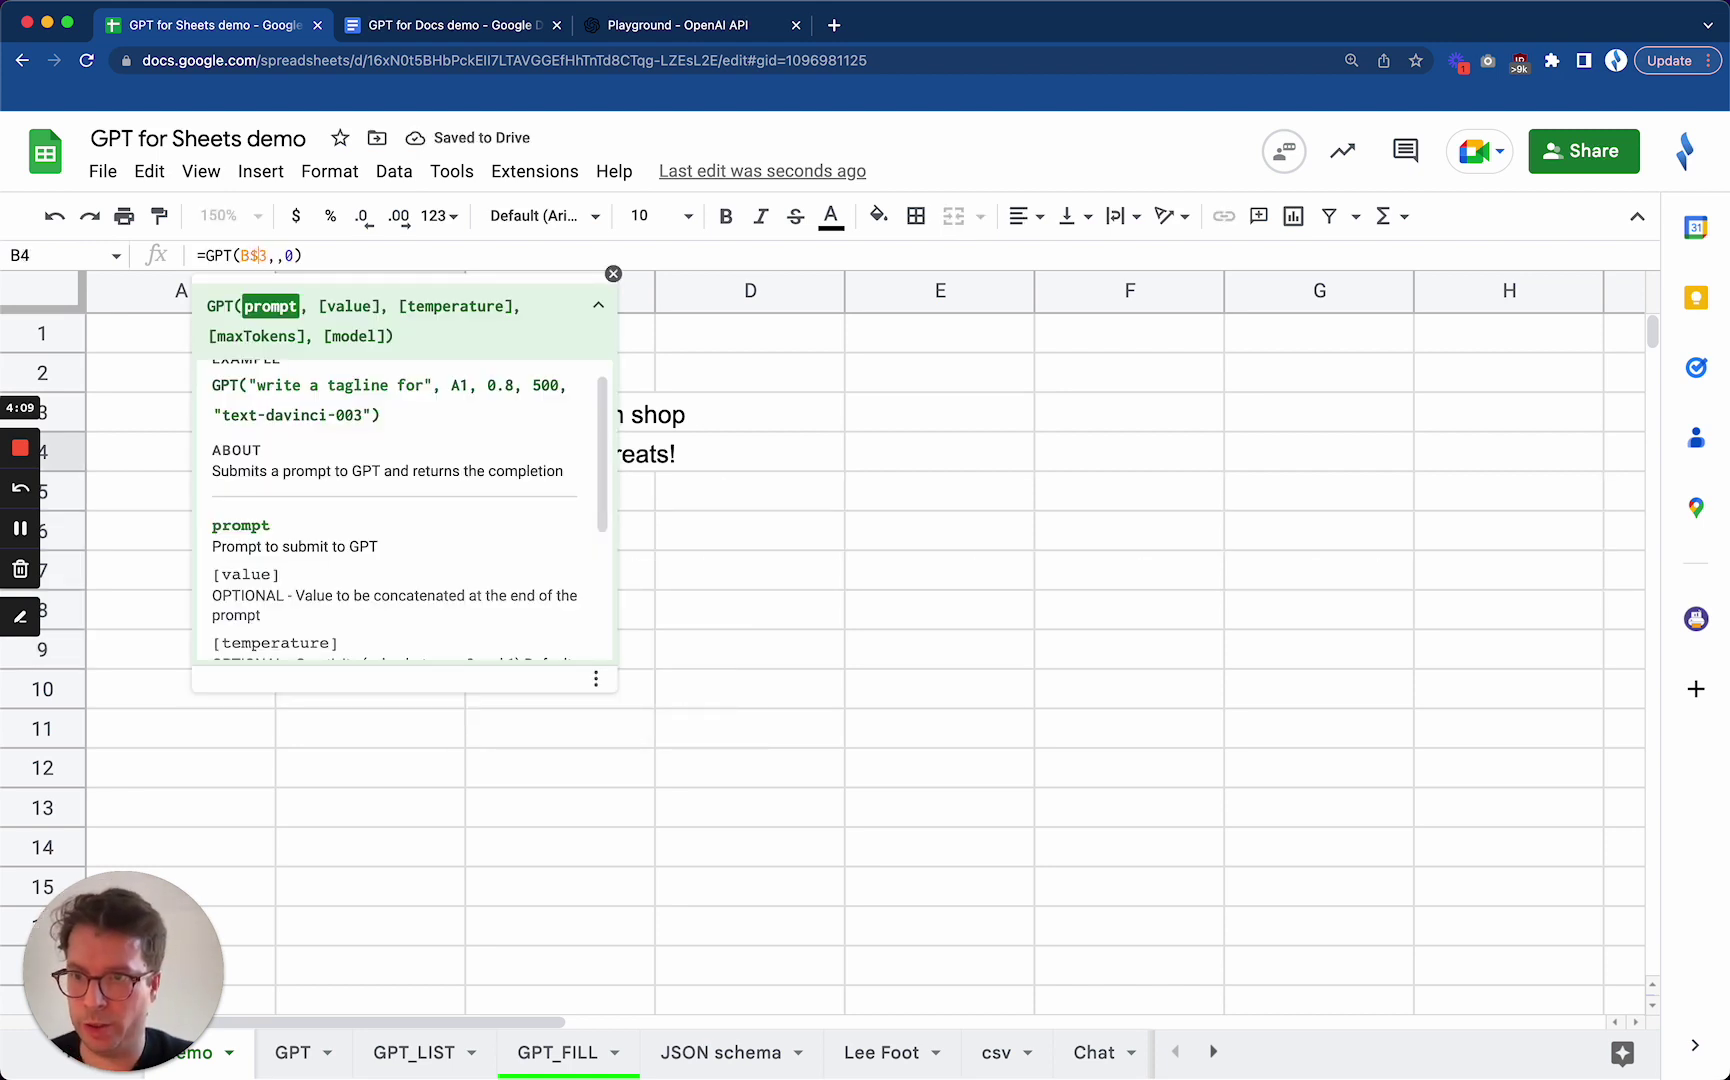
pyautogui.press('Return')
pyautogui.click(430, 462)
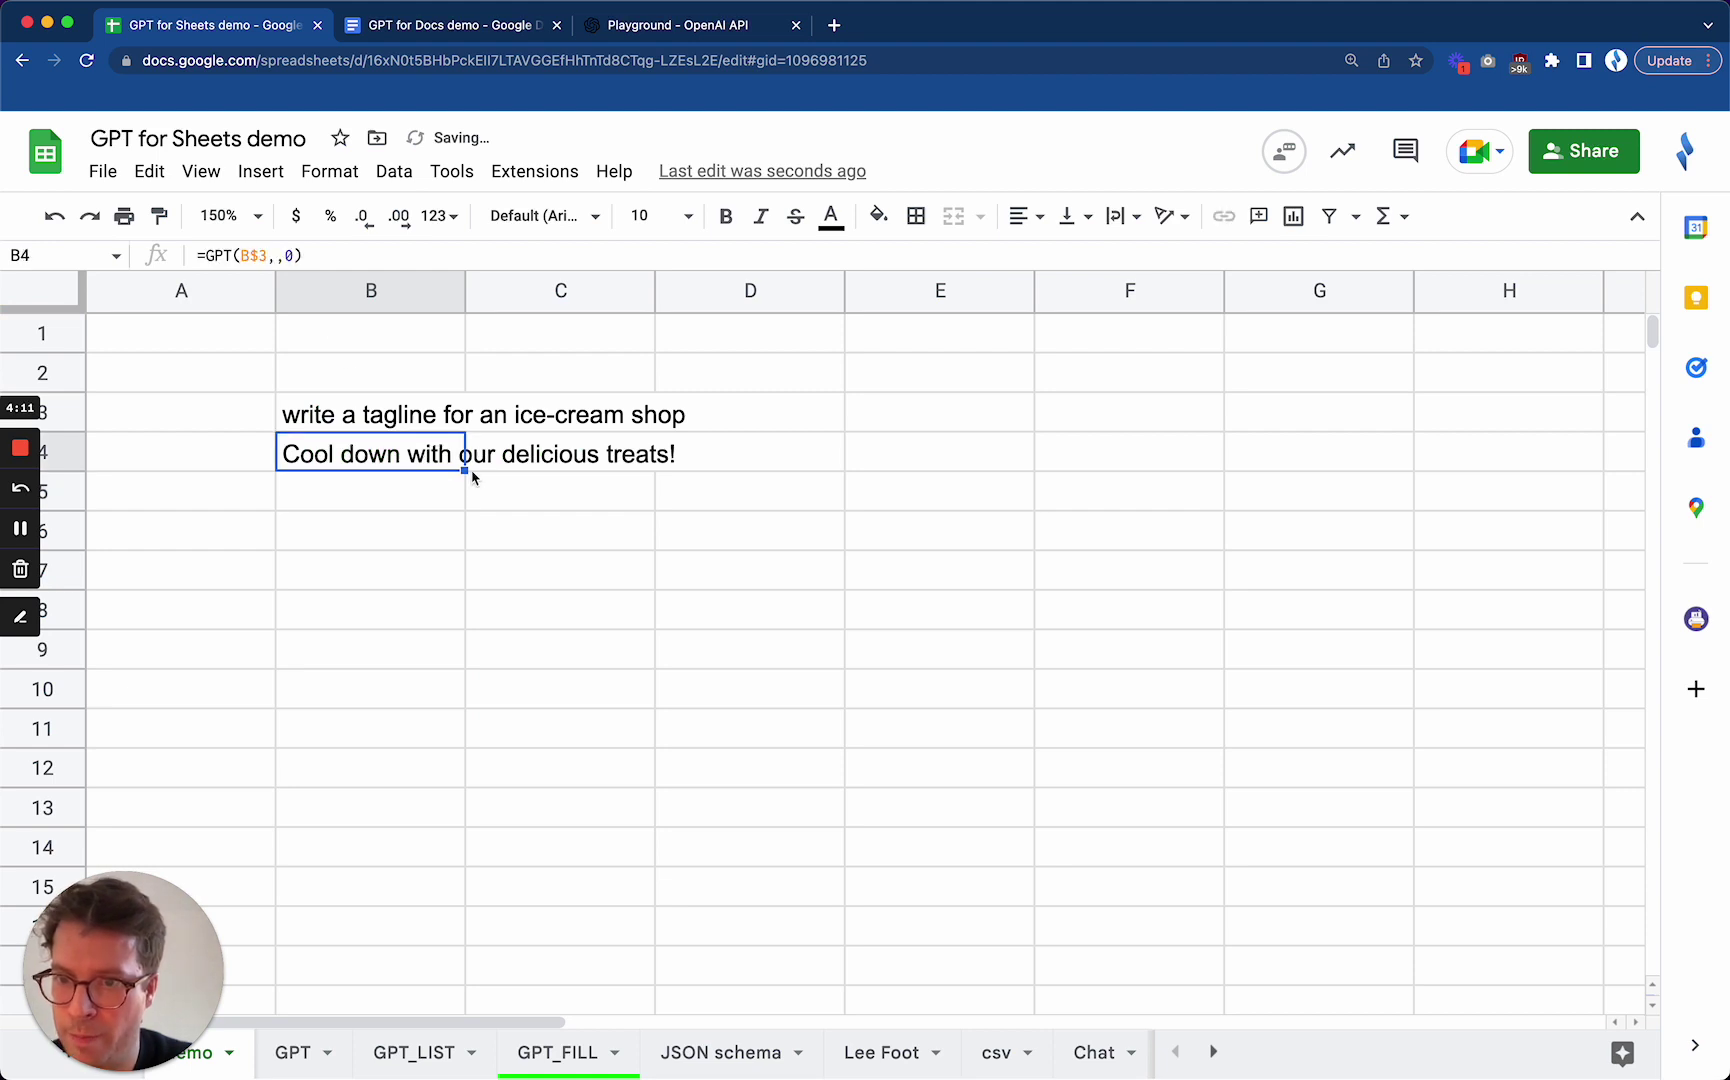
pyautogui.moveTo(464, 468); pyautogui.dragTo(455, 660)
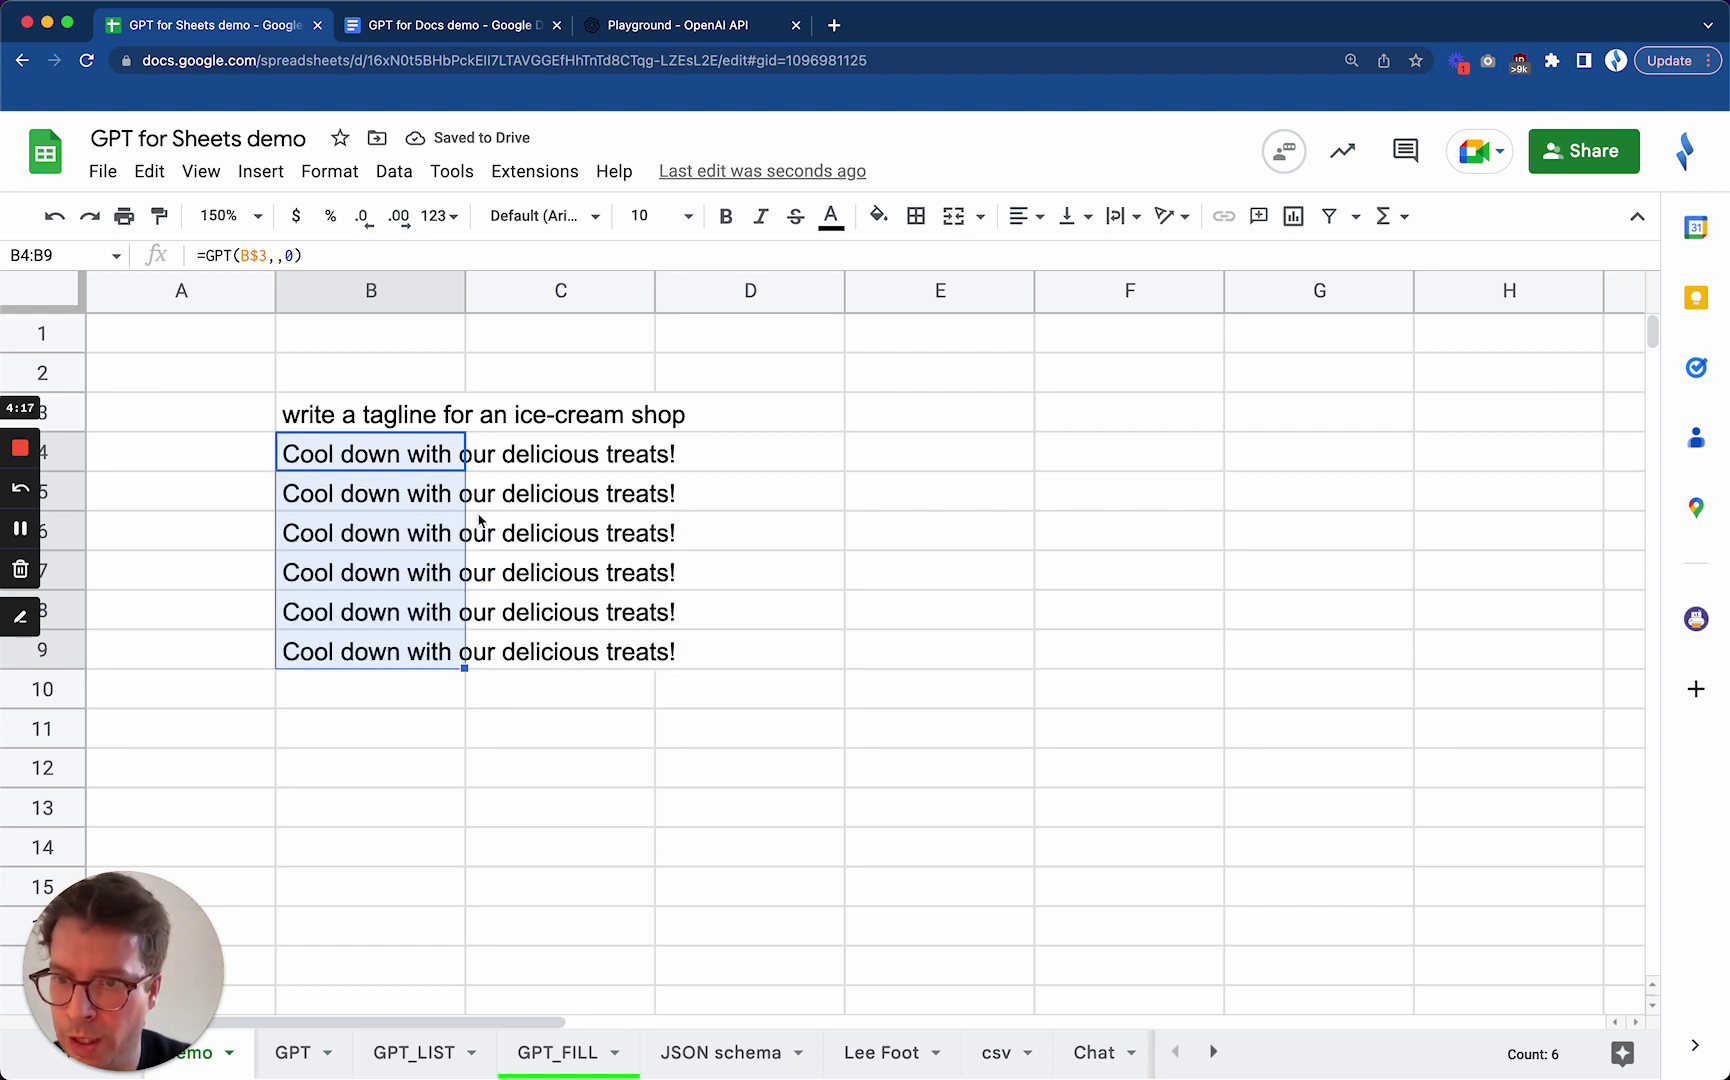
pyautogui.click(556, 732)
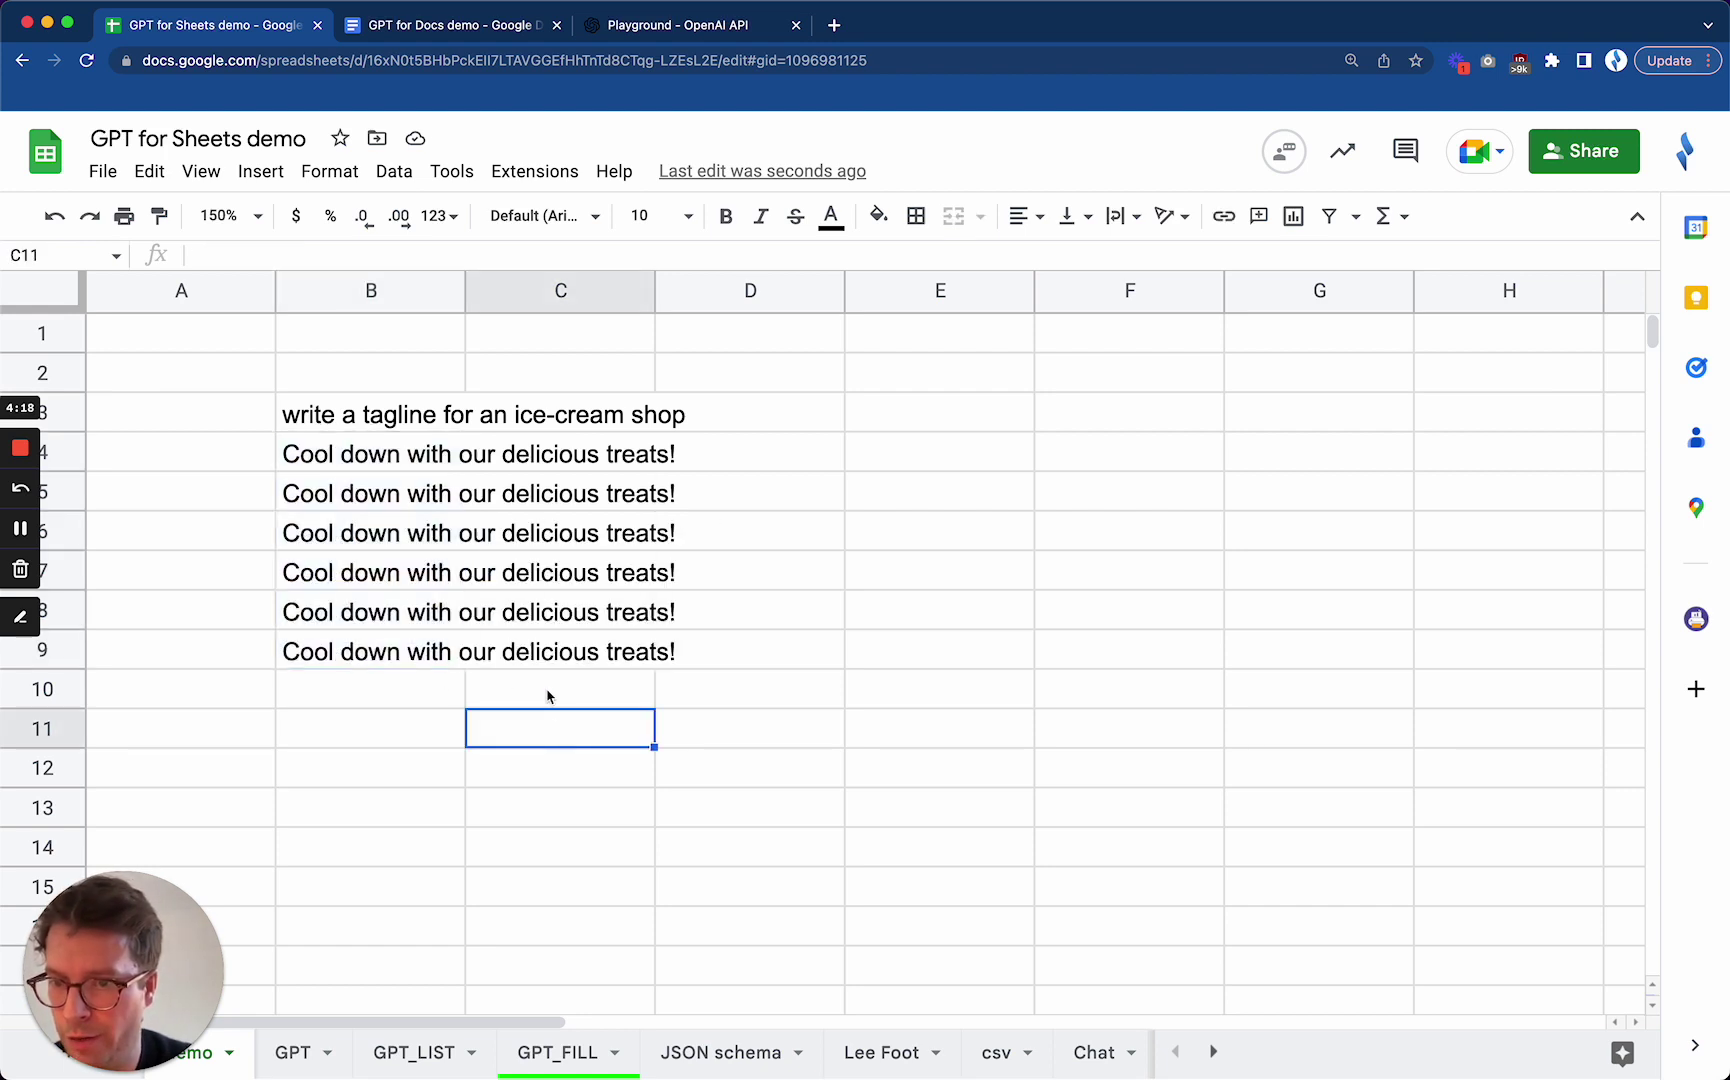
# - Inspect B5's copied formula with its locked B$3 reference and the B3 prompt
pyautogui.click(372, 505)
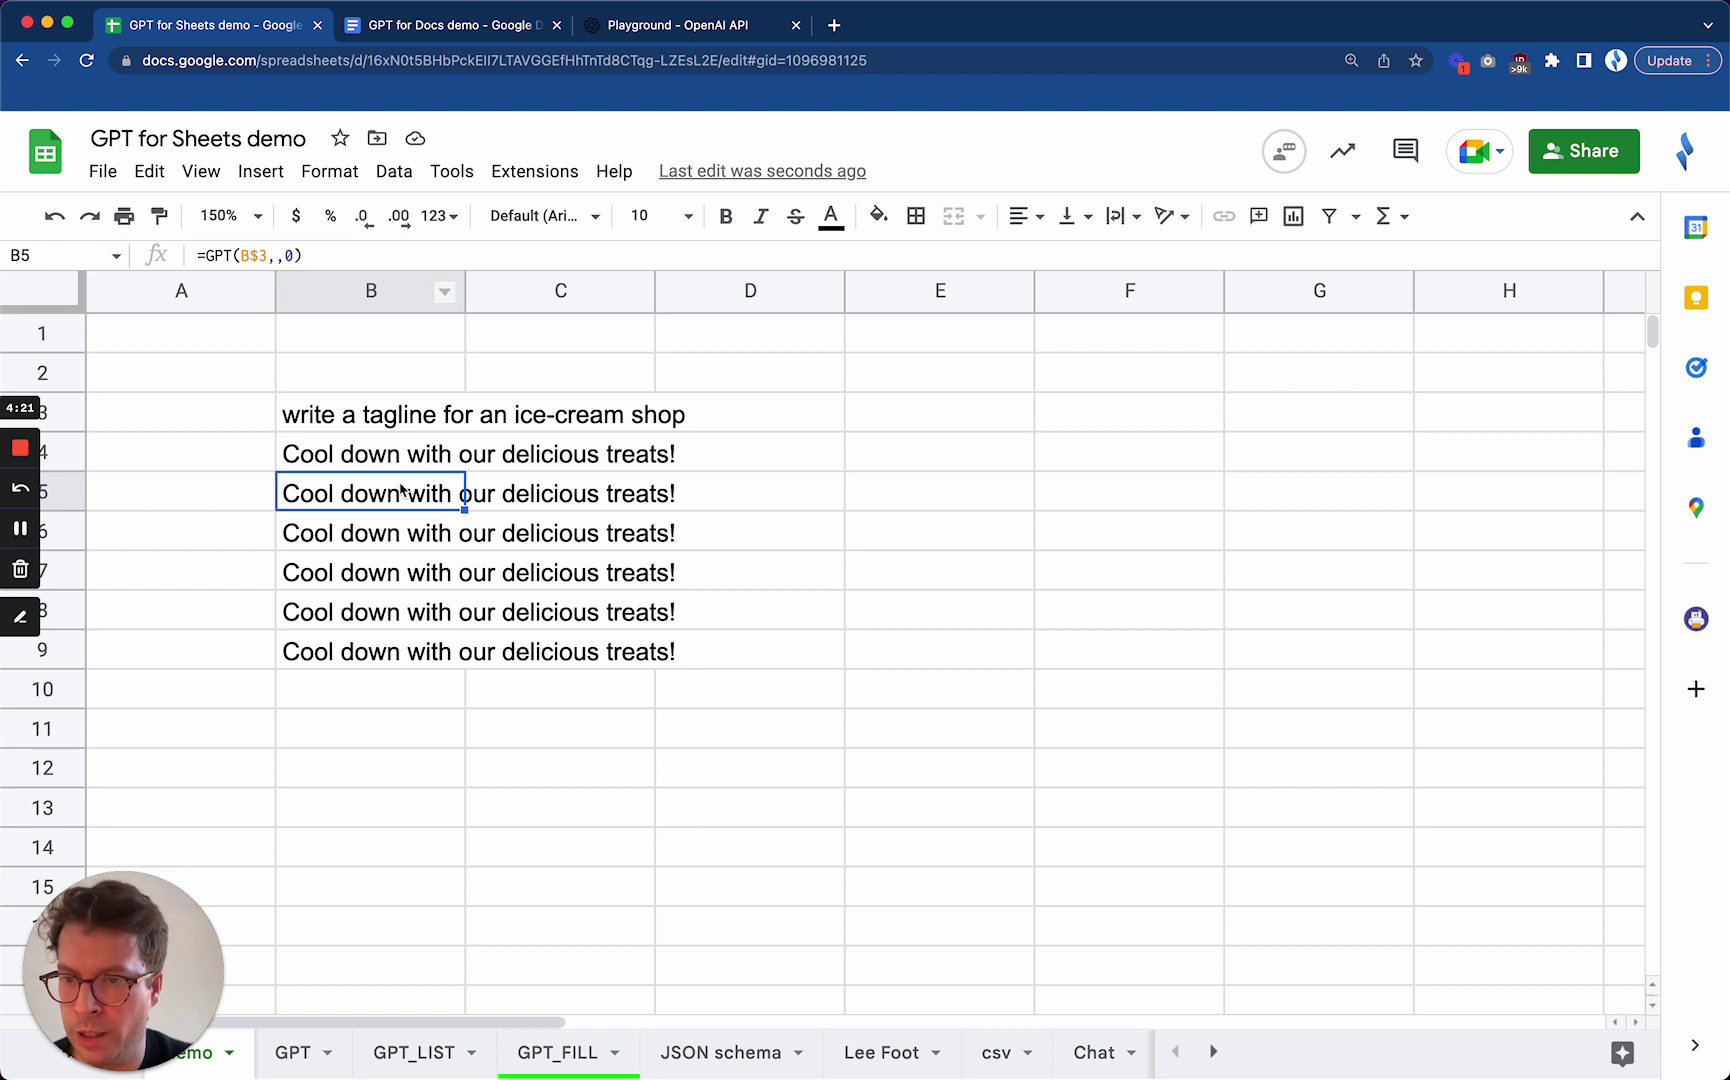
pyautogui.click(250, 256)
pyautogui.write('$')
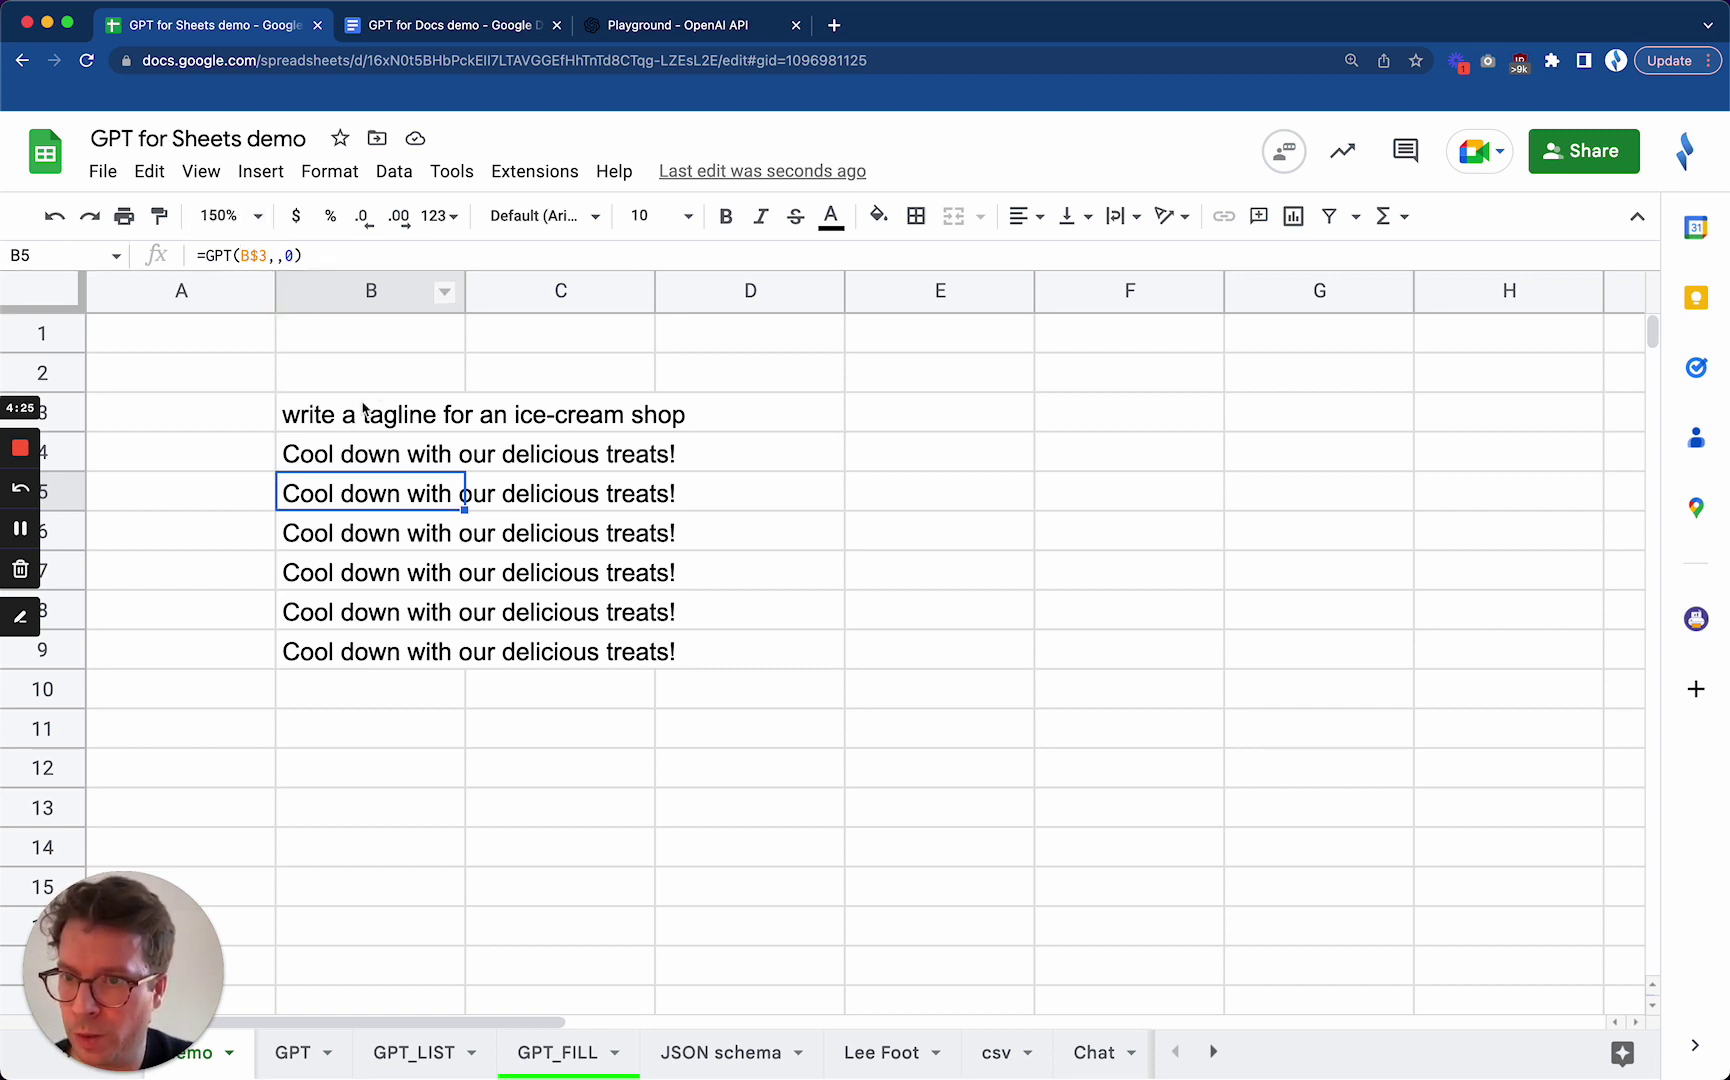
pyautogui.click(365, 414)
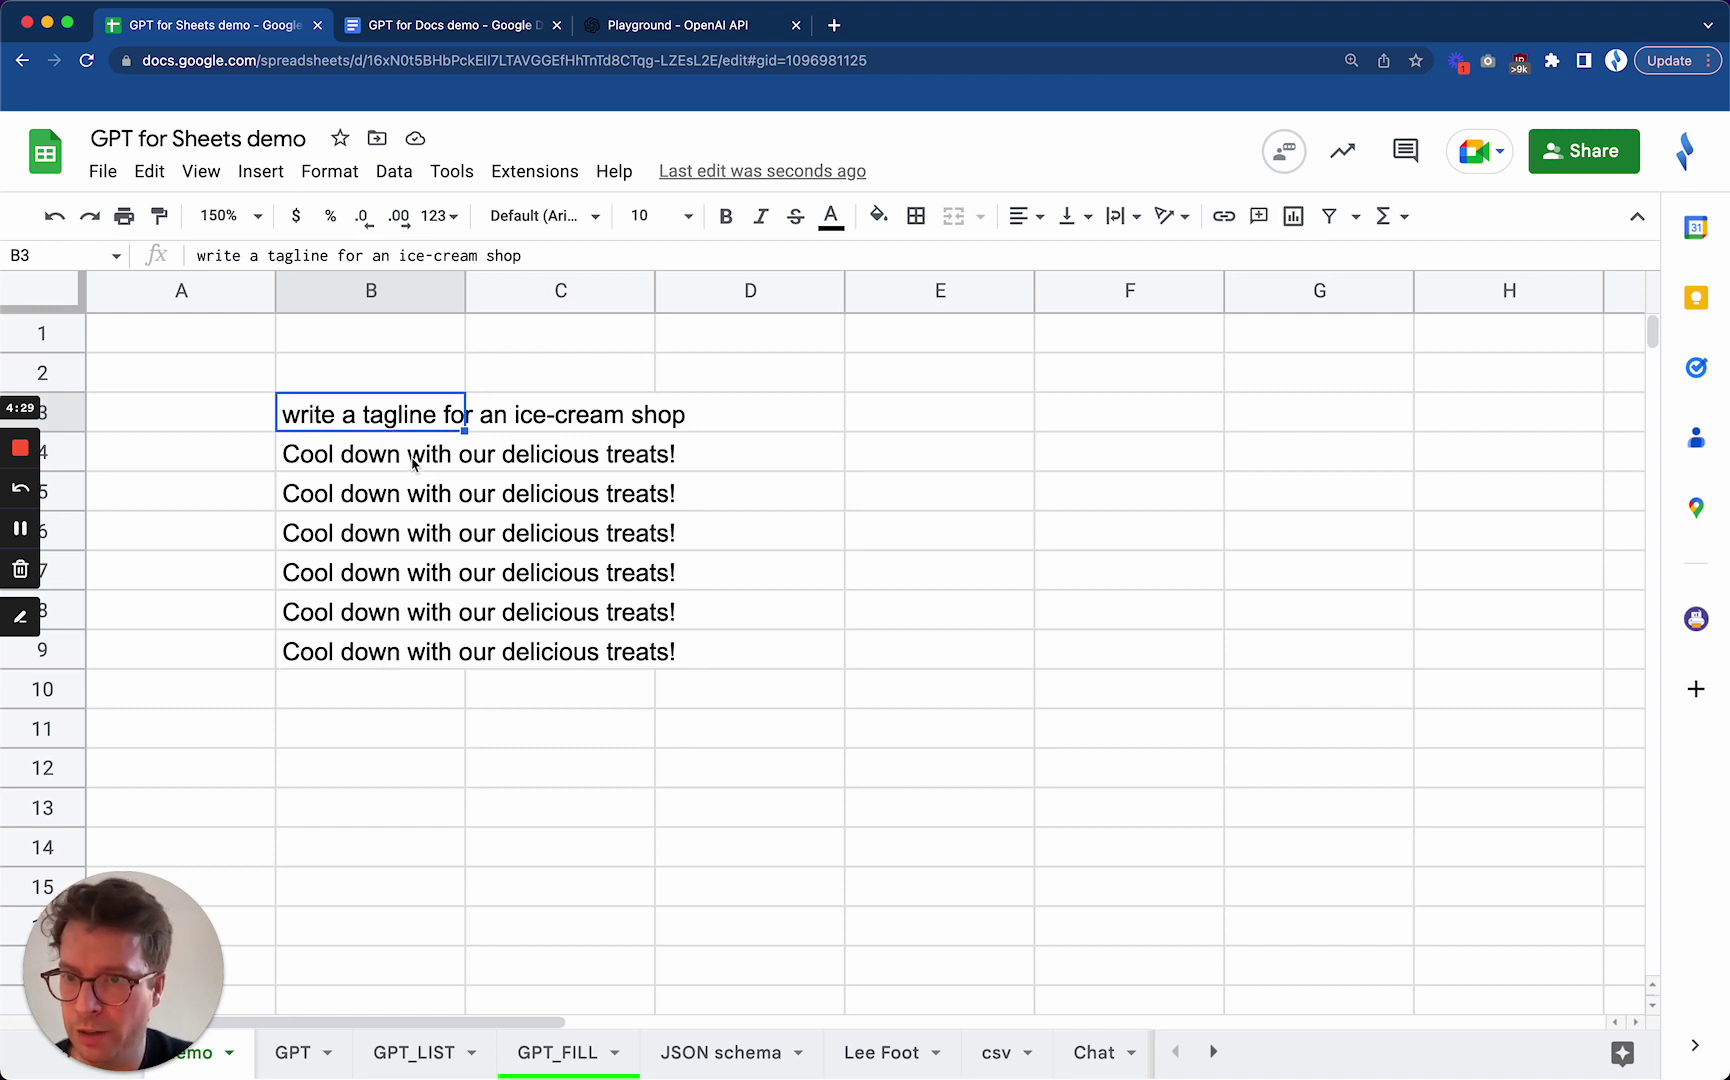
# - Change B4 to temperature 1 and fill =GPT(B$3,,1) down to B10
pyautogui.click(406, 458)
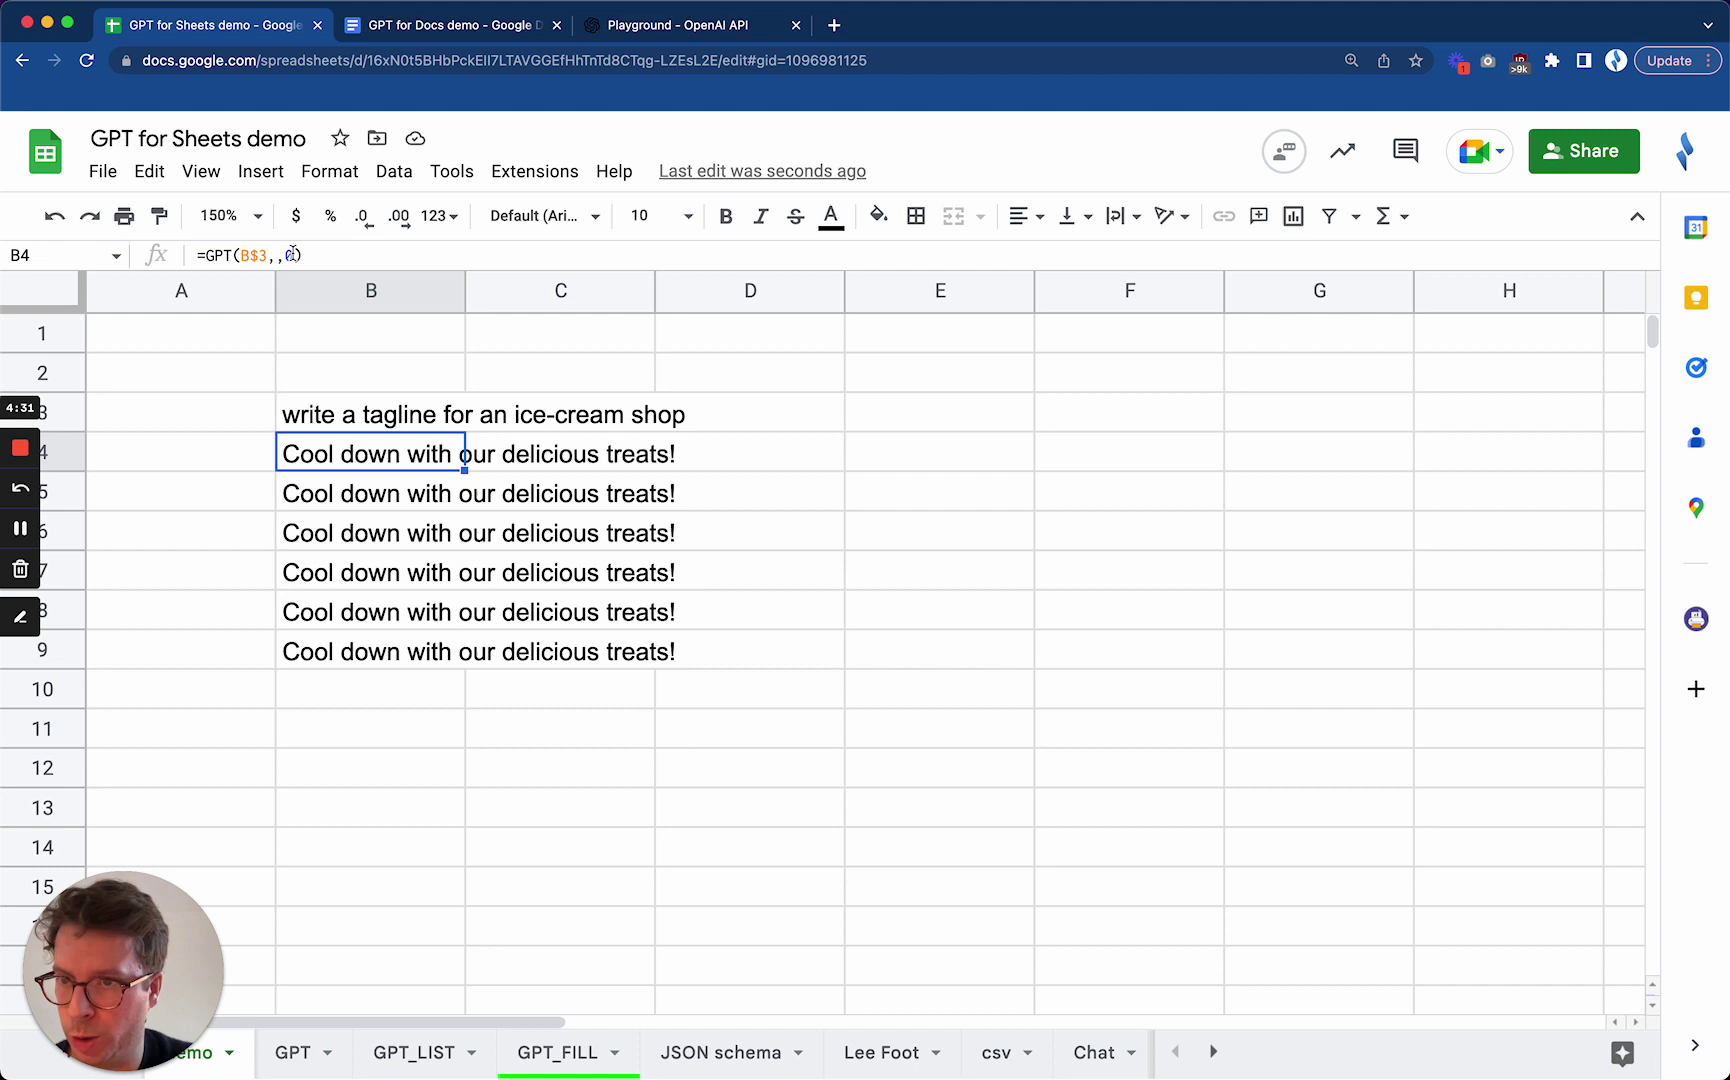
pyautogui.click(292, 255)
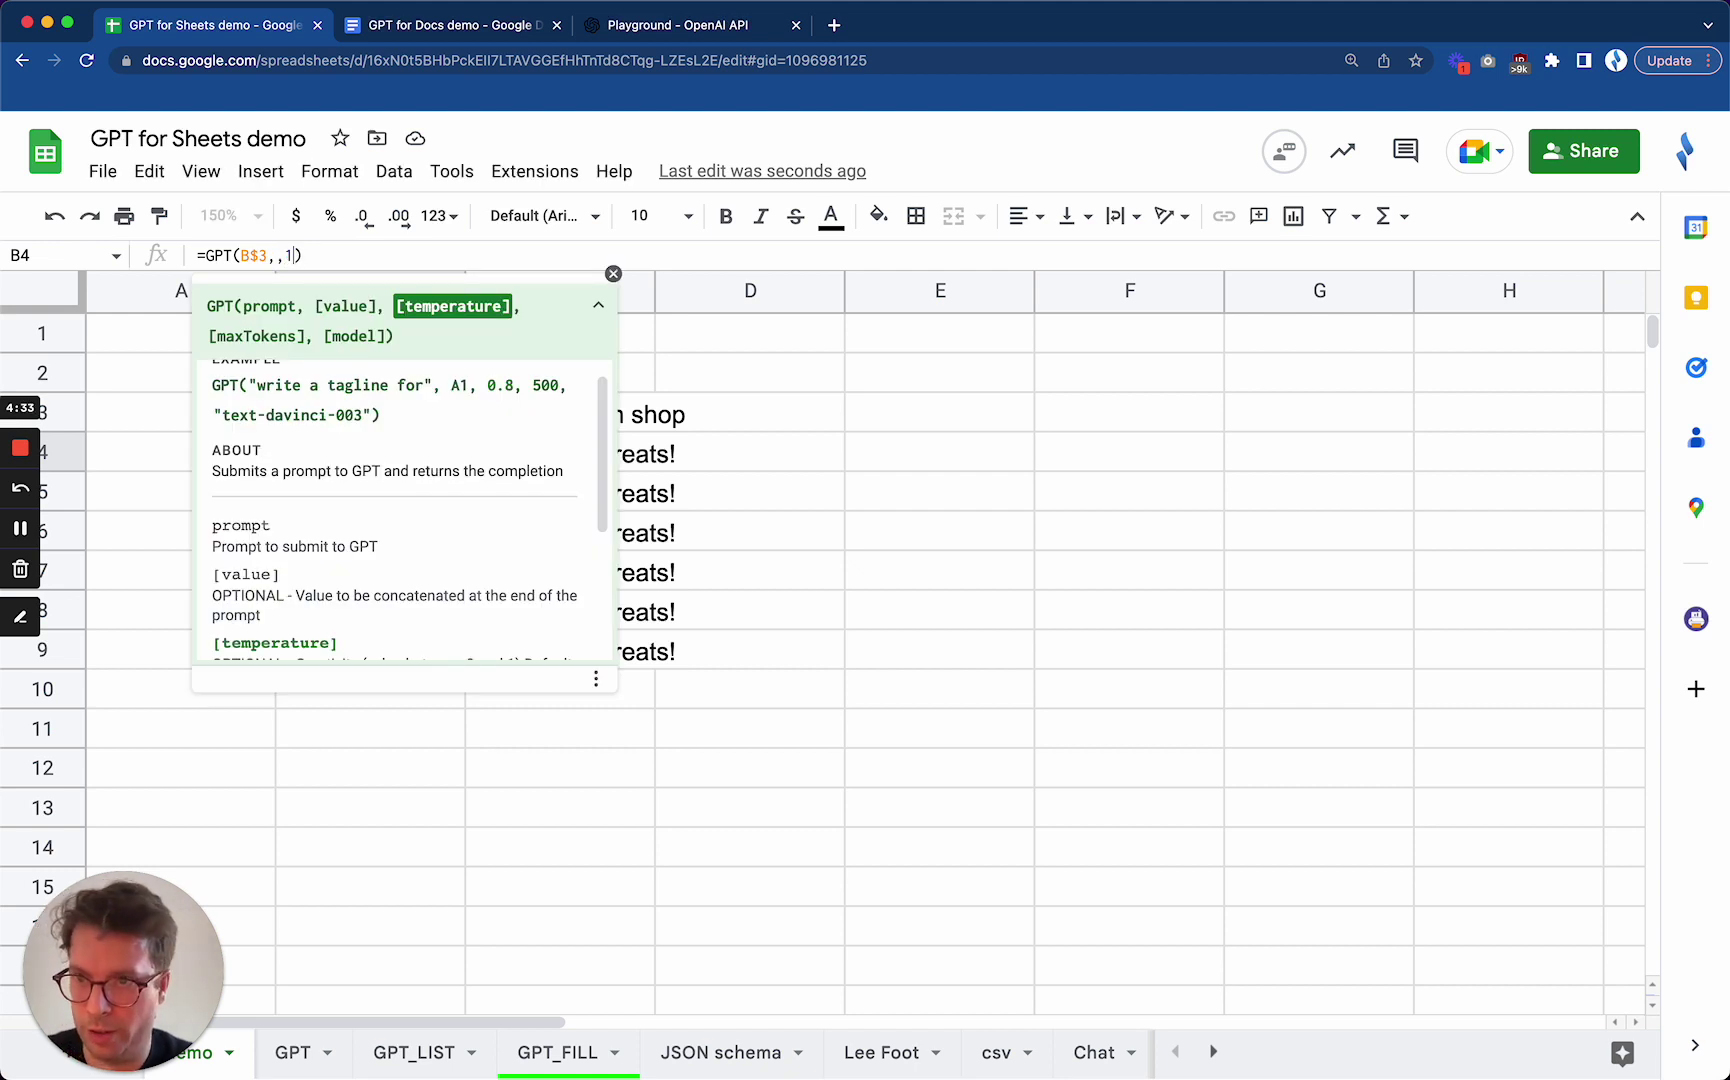
pyautogui.press('Return')
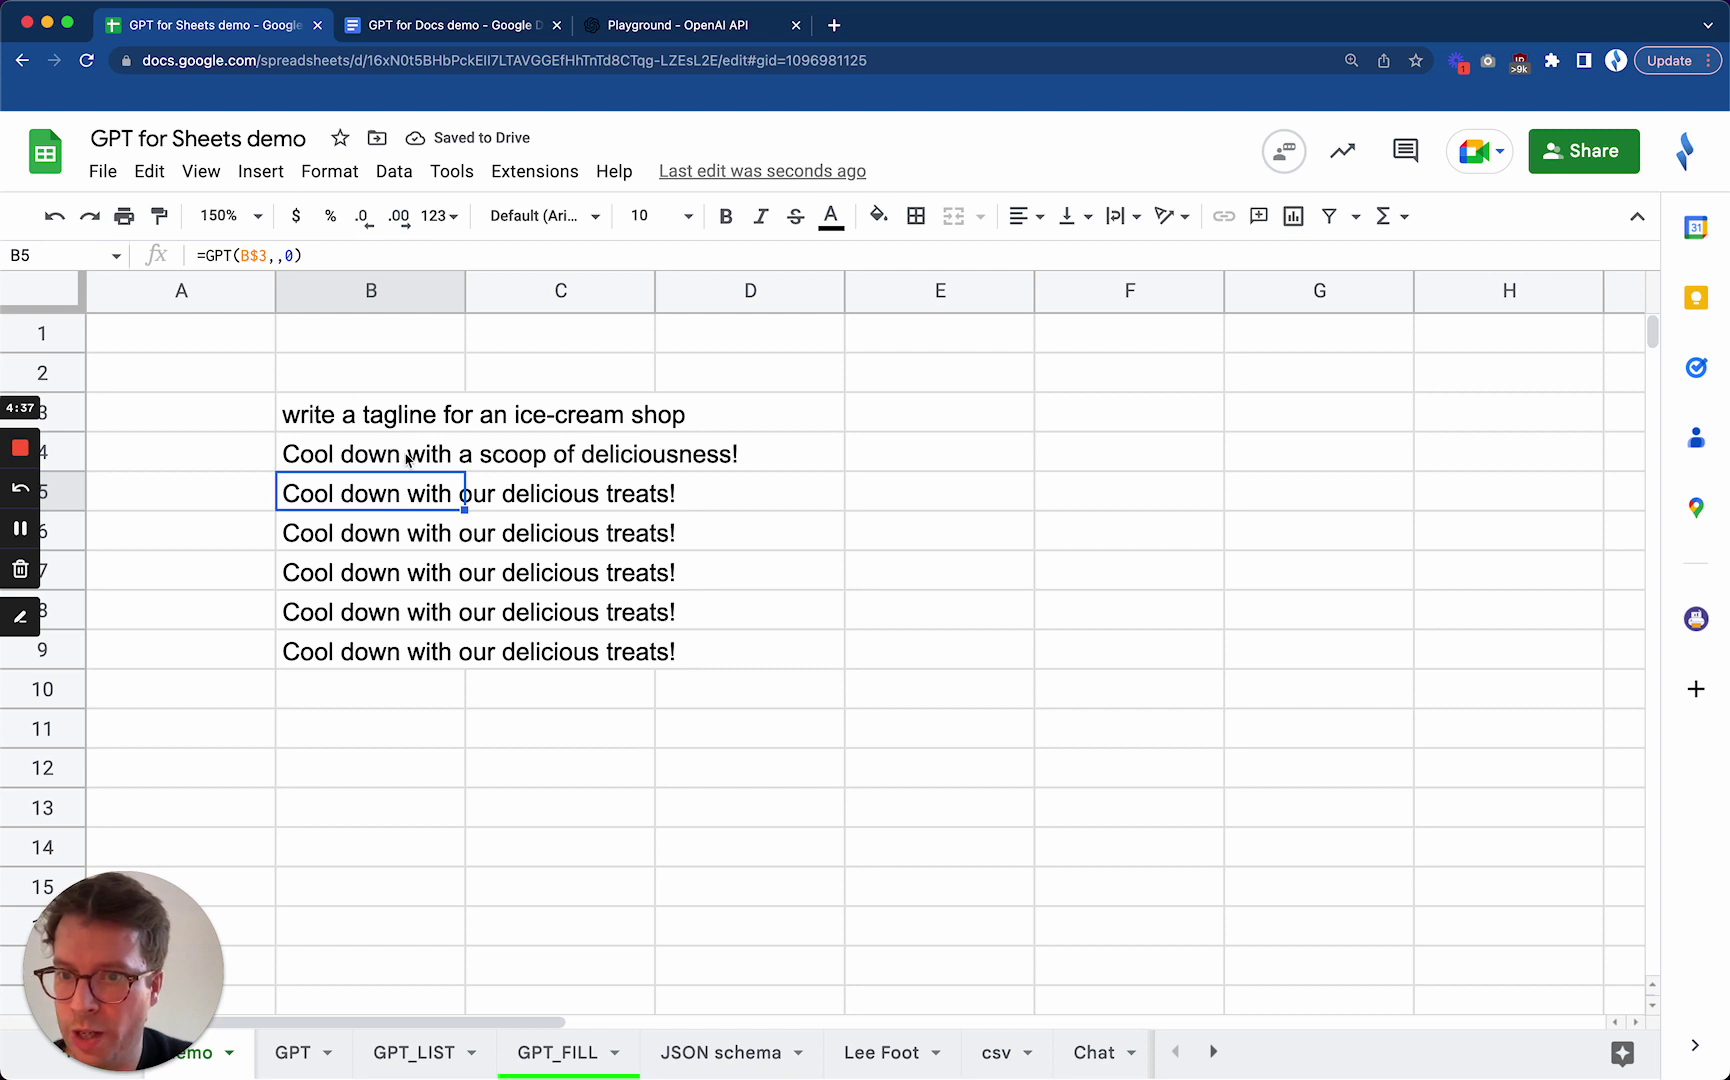
pyautogui.click(407, 458)
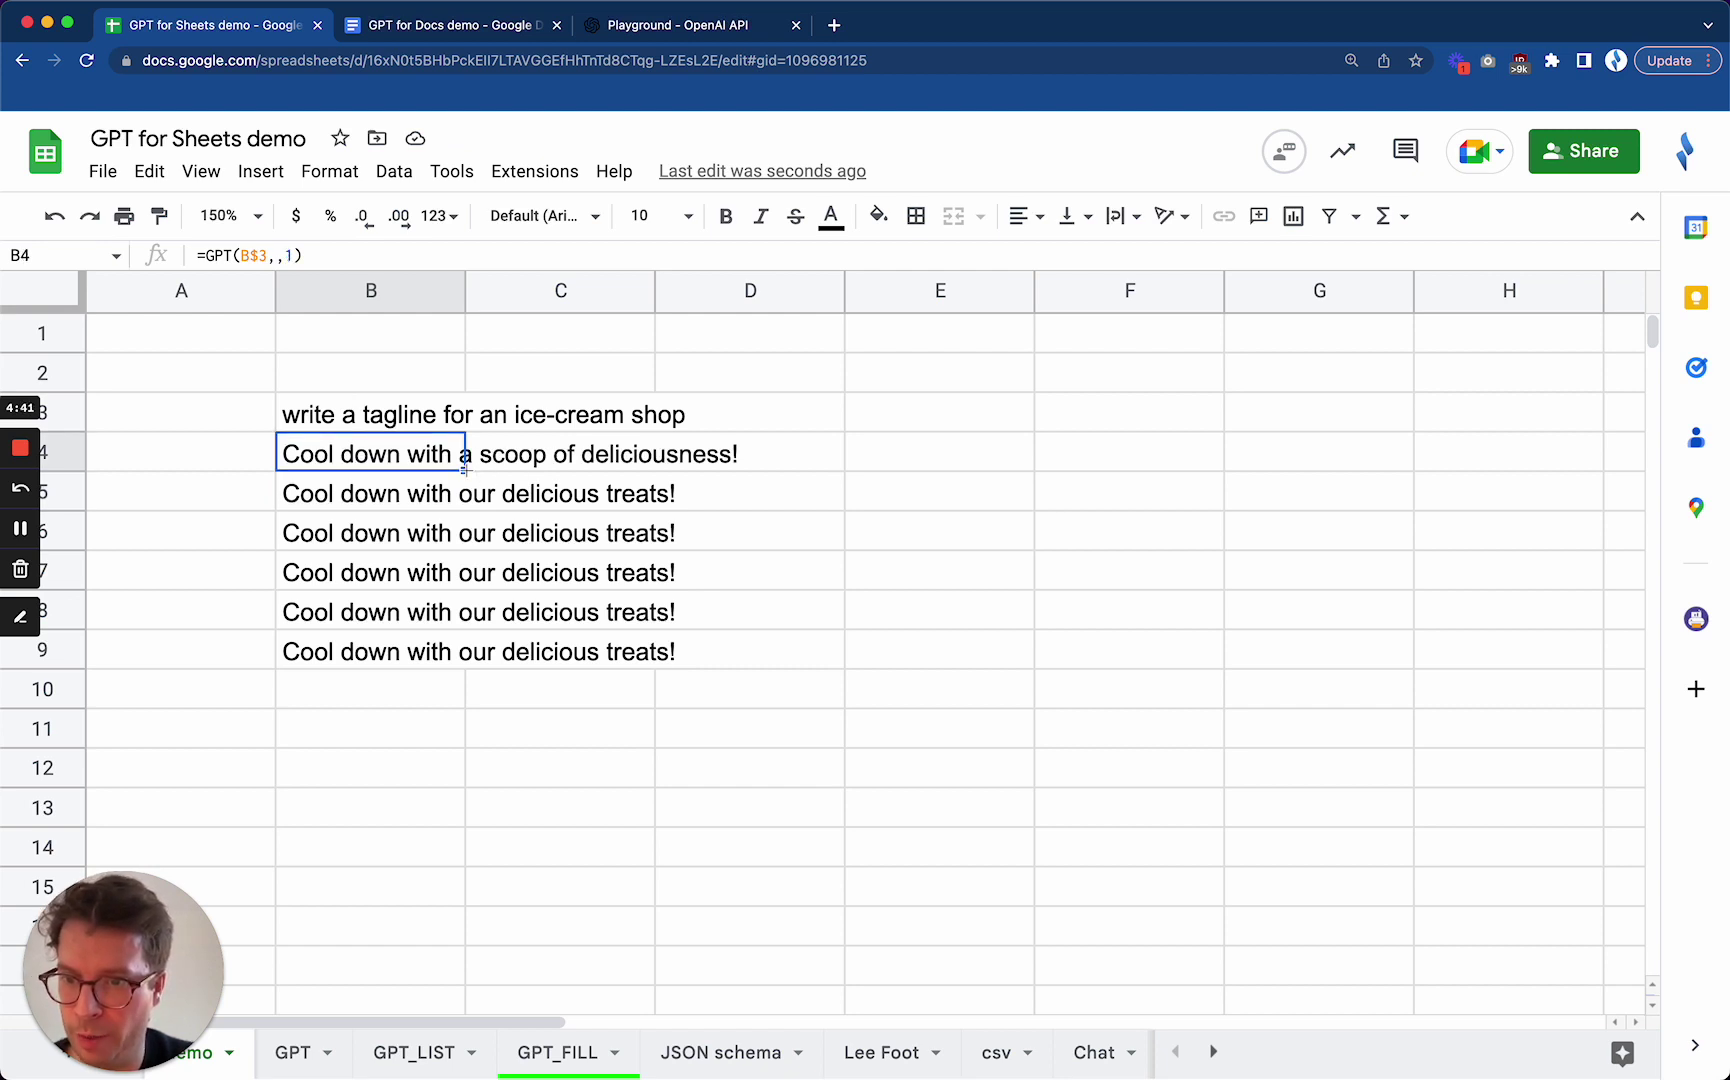
pyautogui.moveTo(464, 466); pyautogui.dragTo(455, 707)
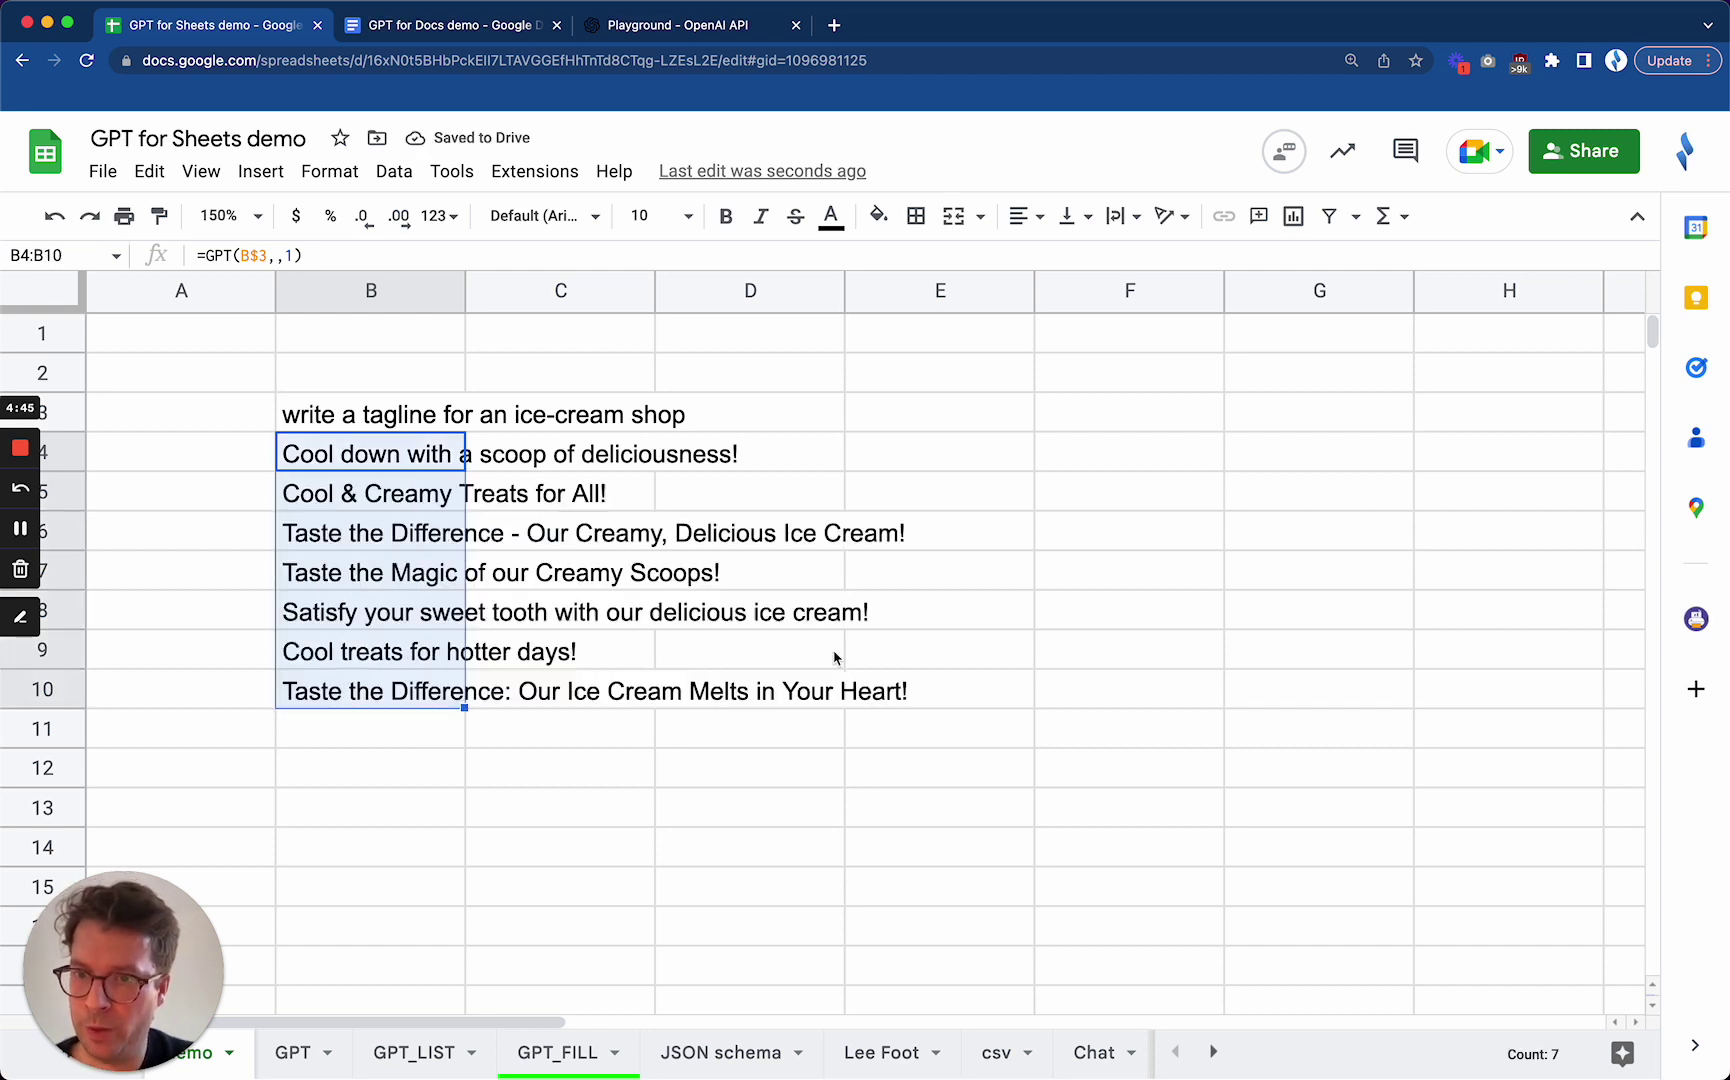
# - Edit B10's formula to use temperature 0.7 instead of 1
pyautogui.click(436, 762)
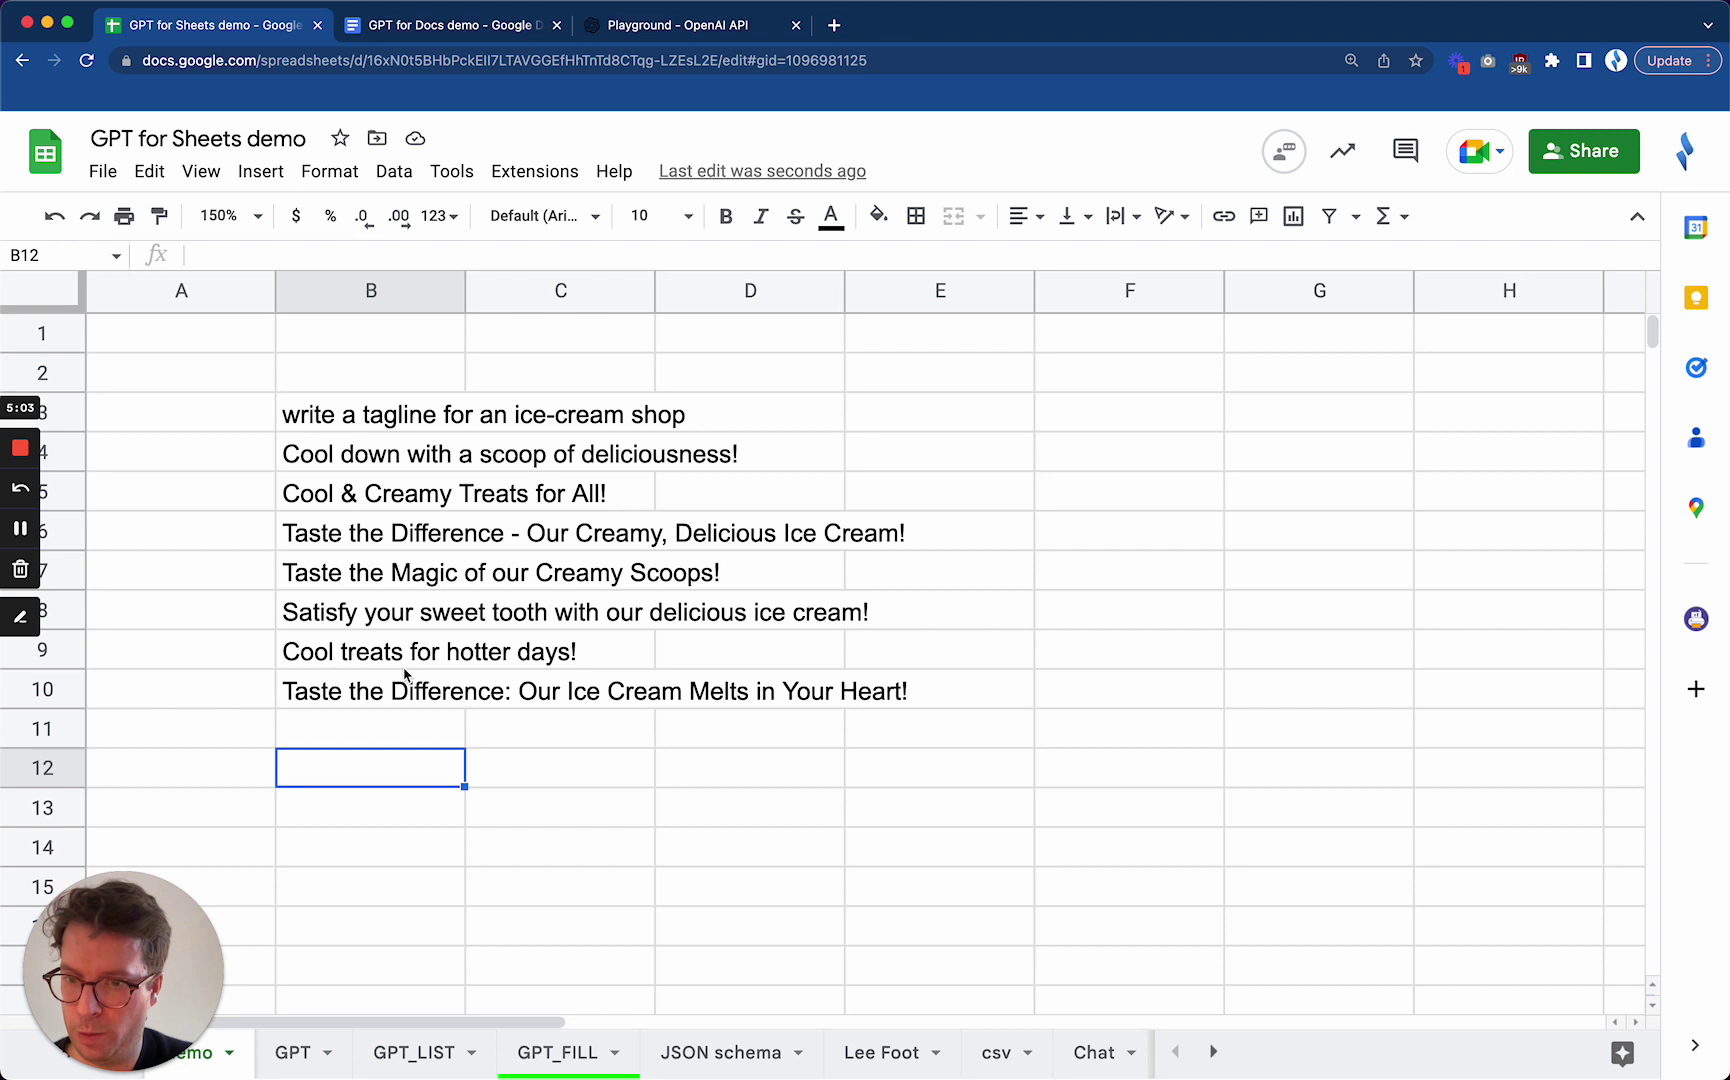
pyautogui.click(396, 690)
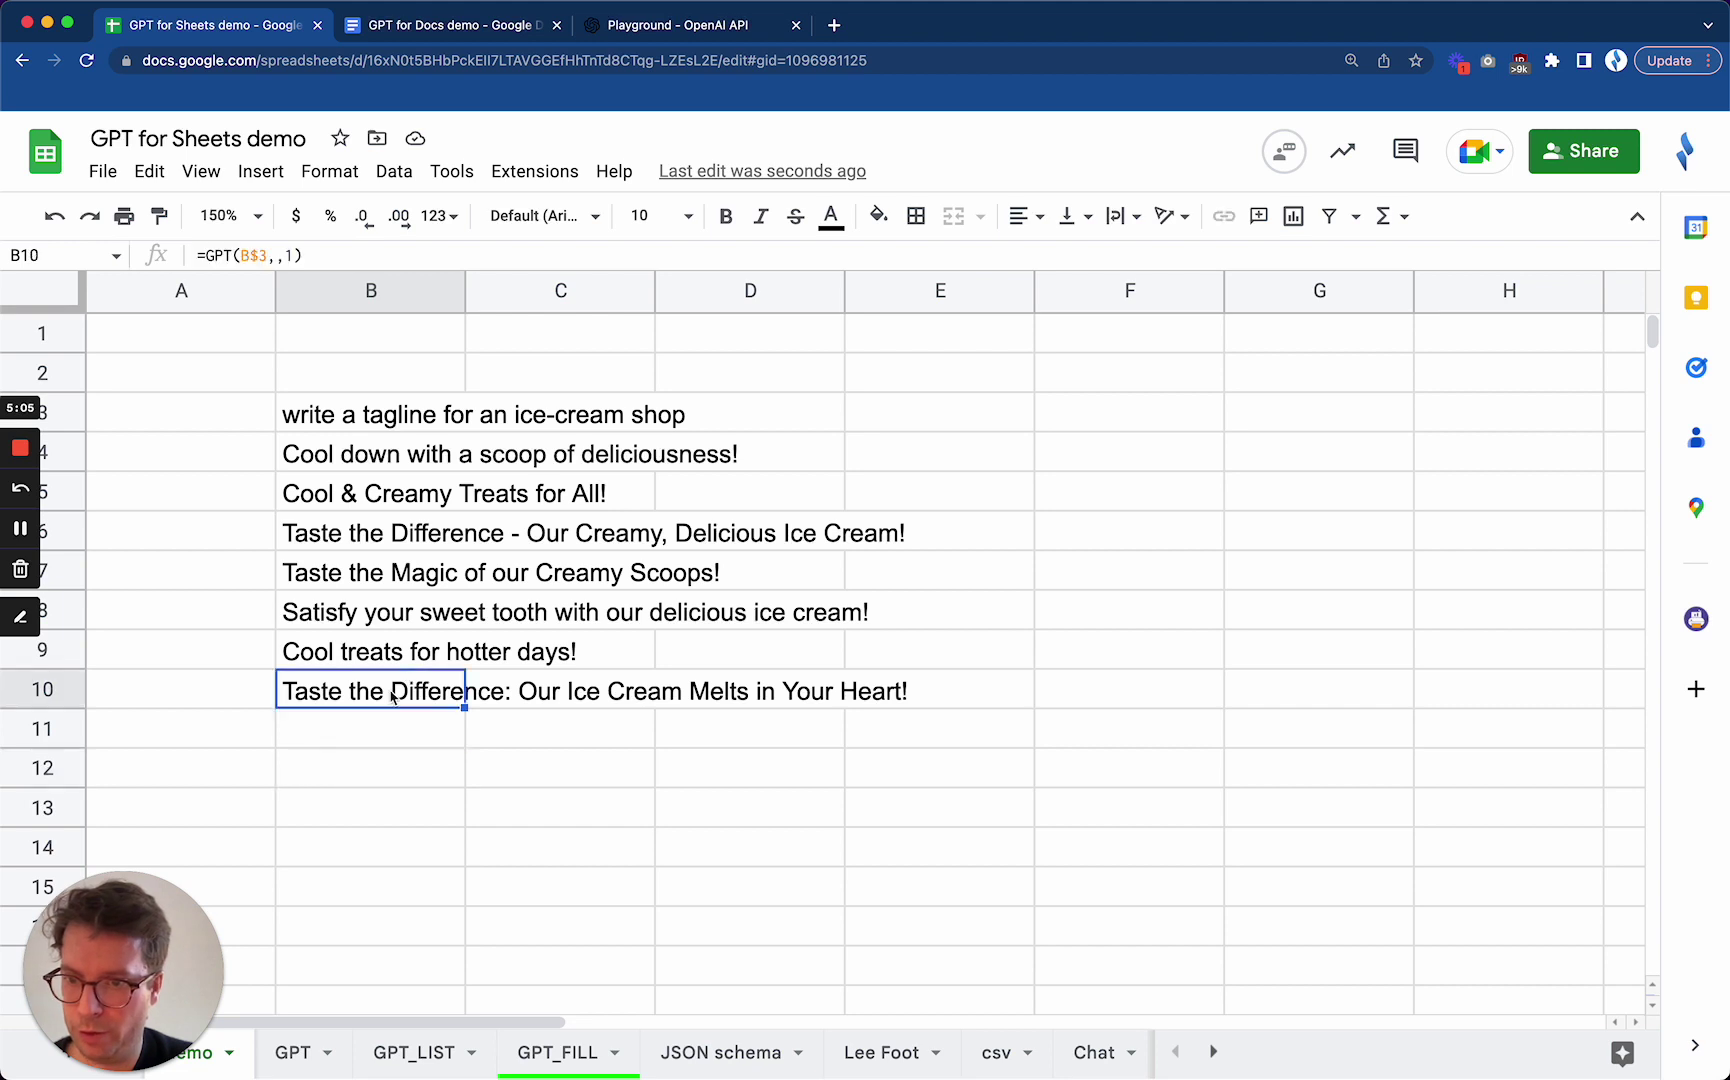
pyautogui.click(296, 255)
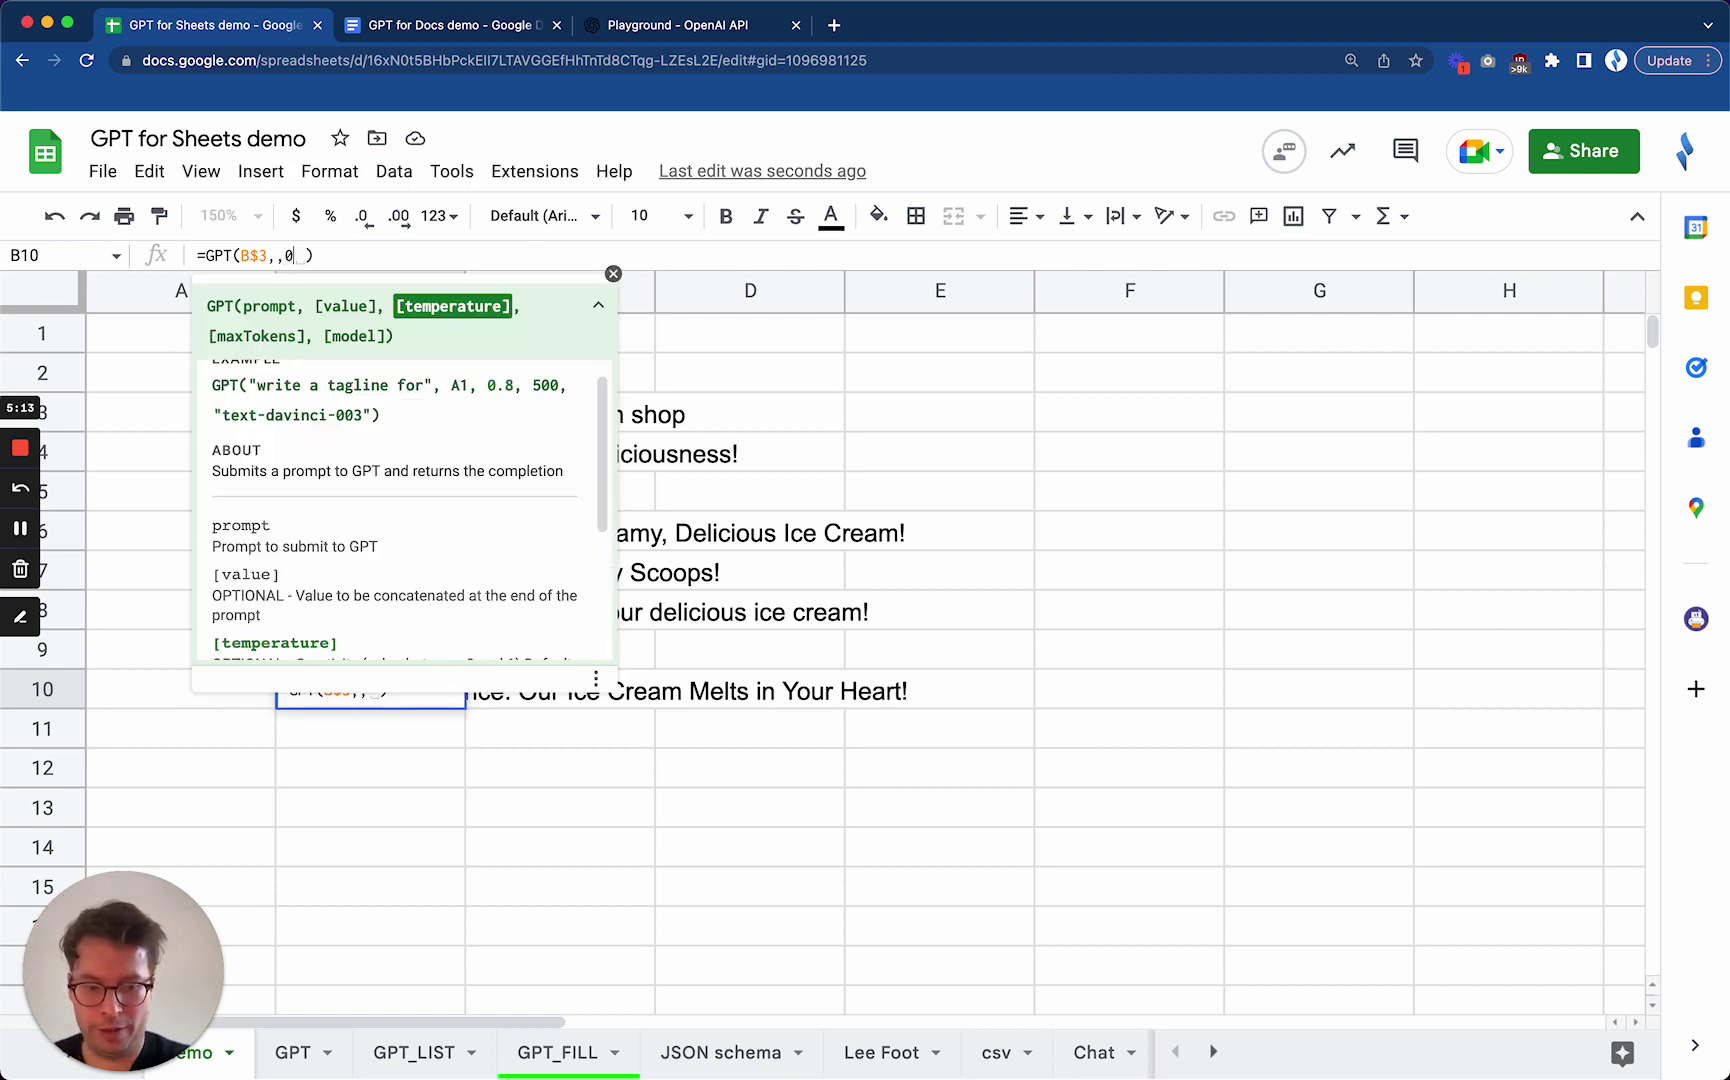
pyautogui.press('BackSpace')
pyautogui.write('0.')
pyautogui.write('1')
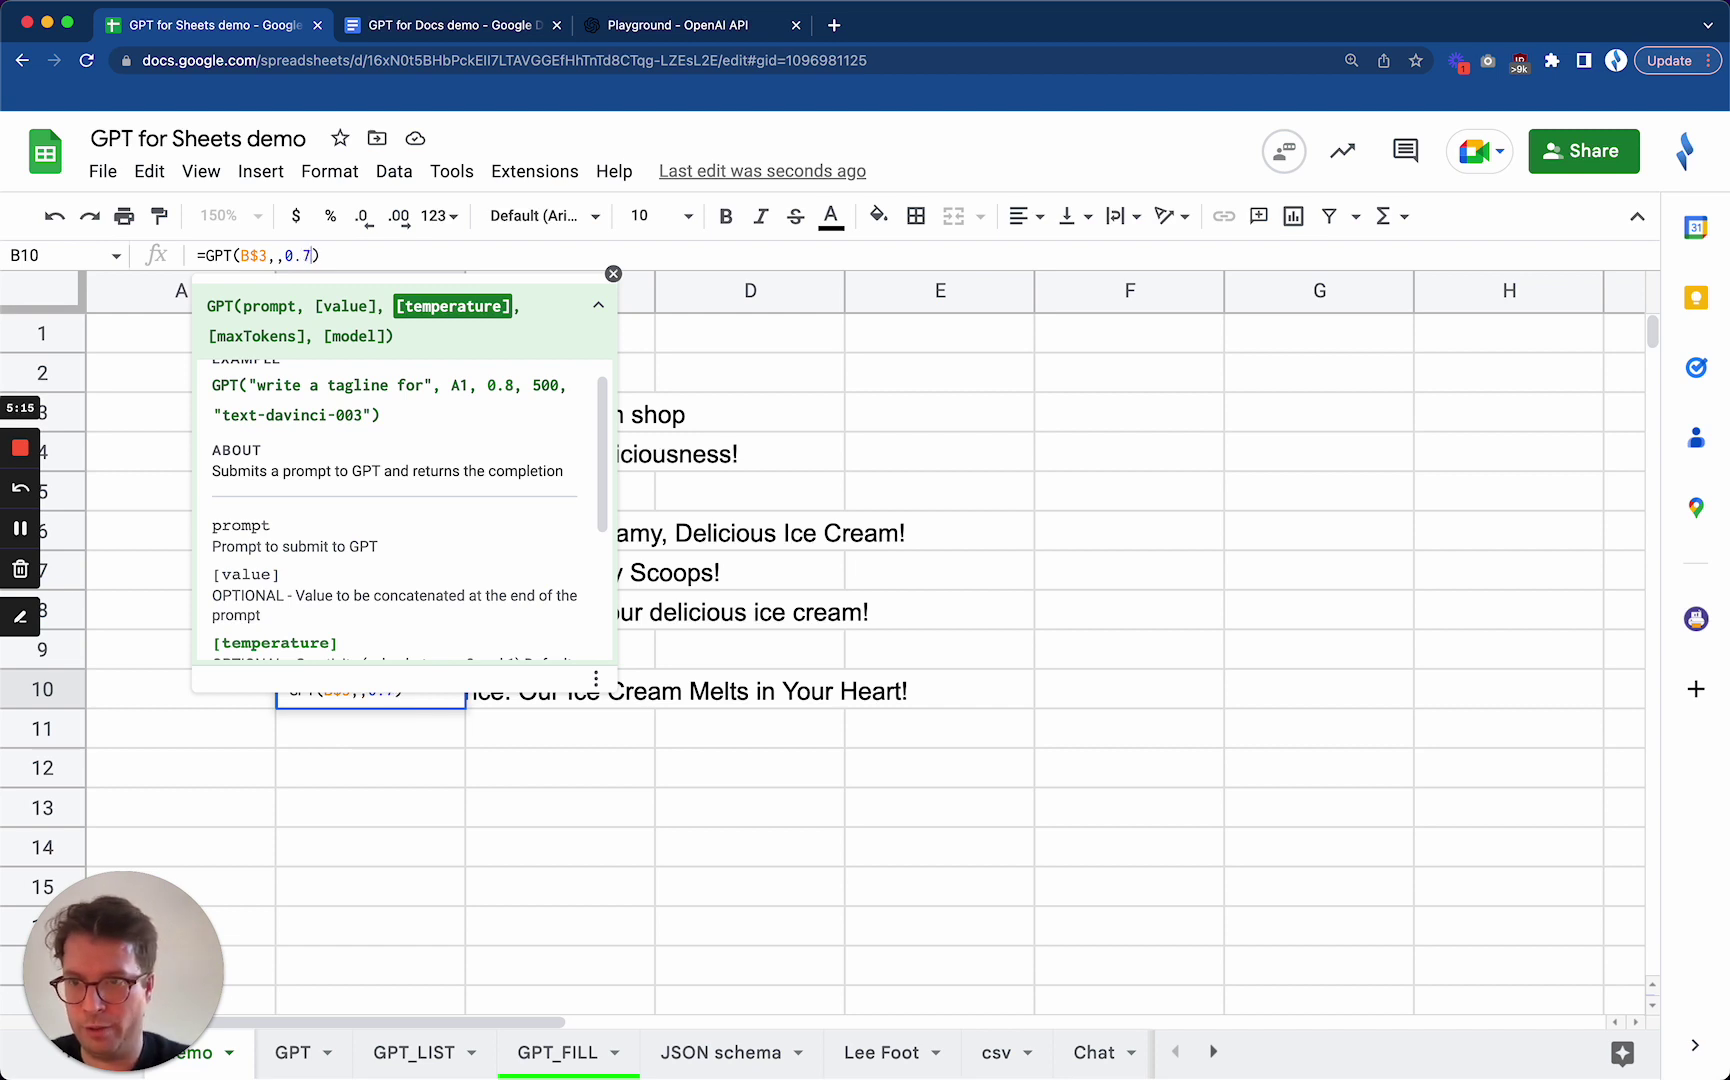
pyautogui.press('Return')
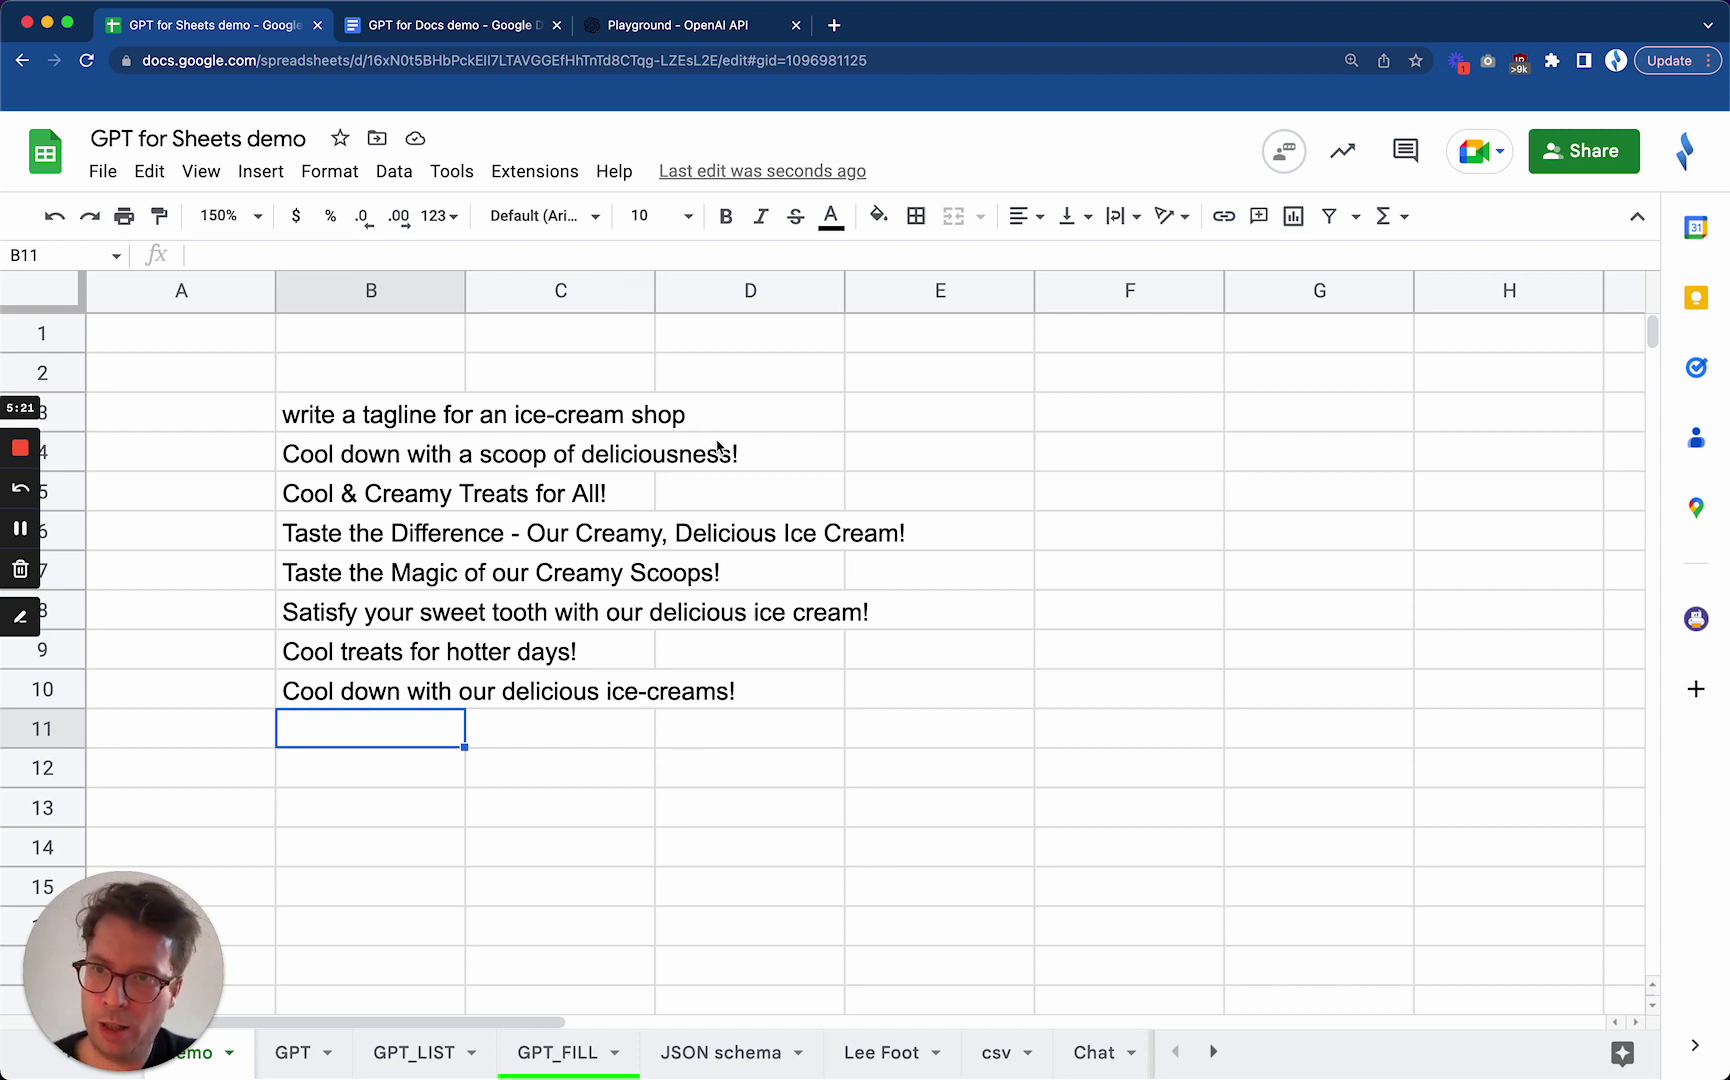
pyautogui.click(463, 35)
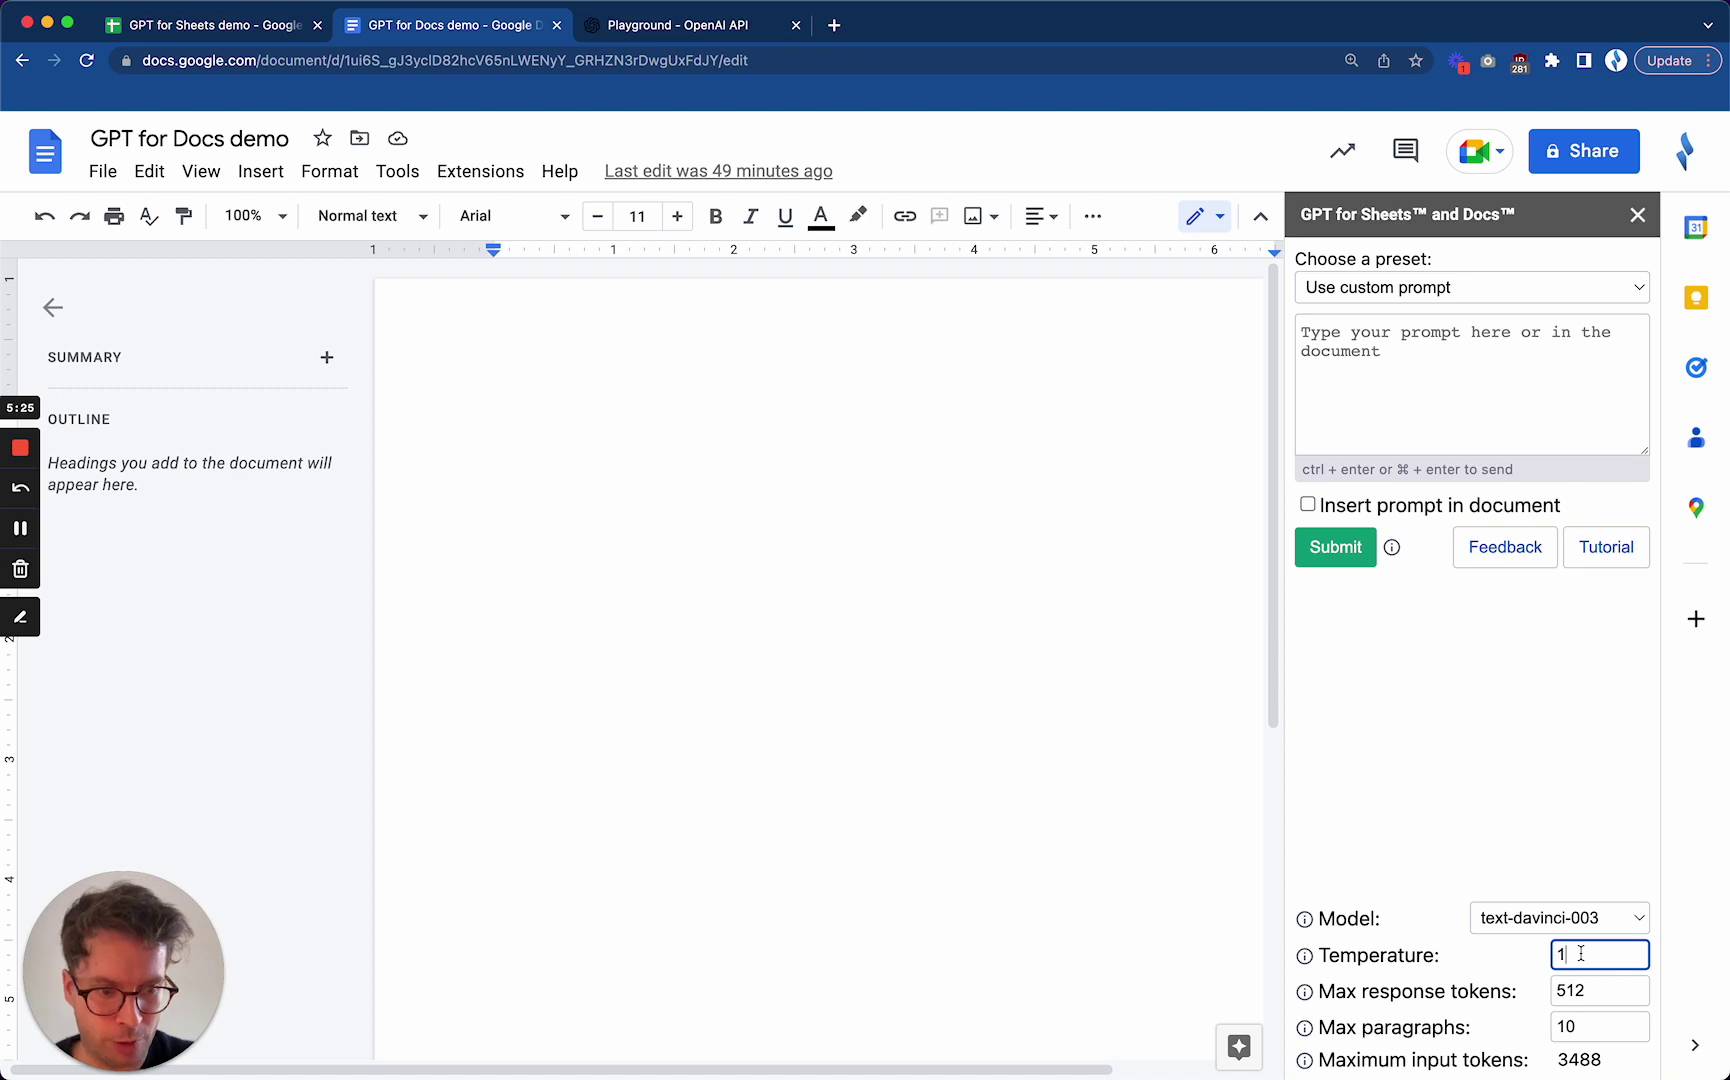
# - Set the sidebar Temperature to 1 and copy the ice-cream shop prompt from cell B3
pyautogui.press('BackSpace')
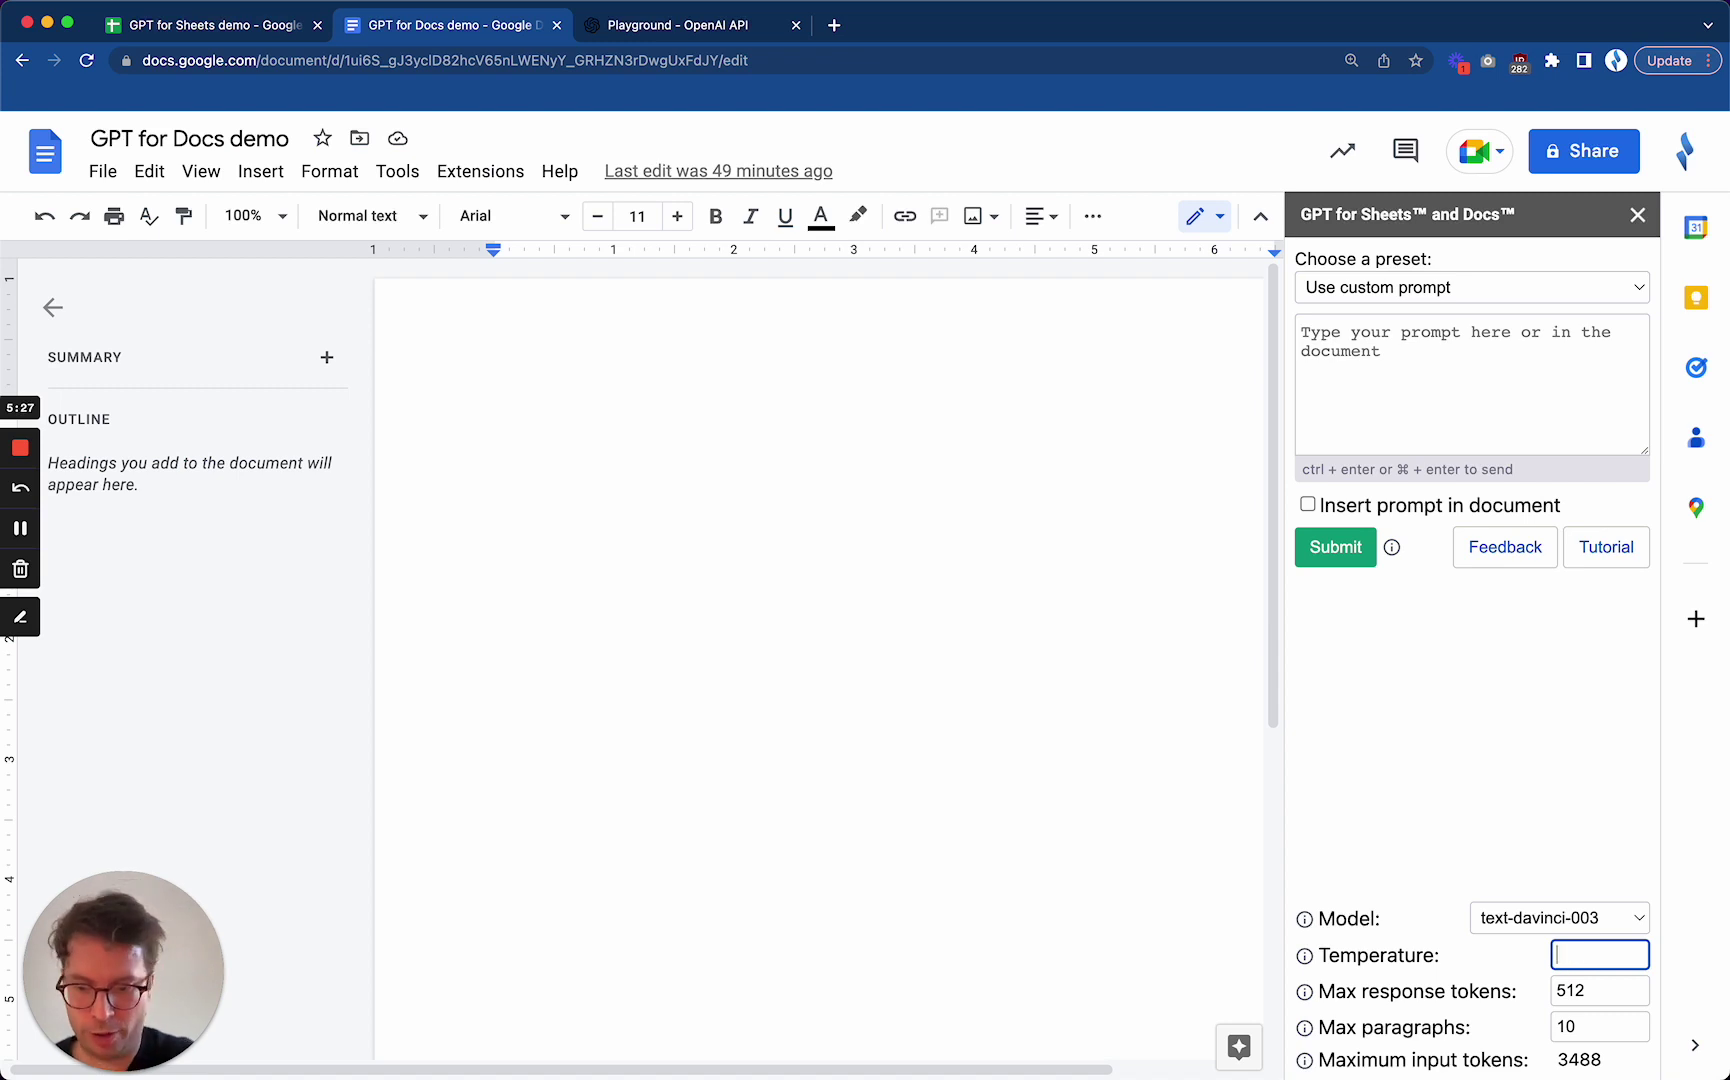
pyautogui.write('1')
pyautogui.click(259, 24)
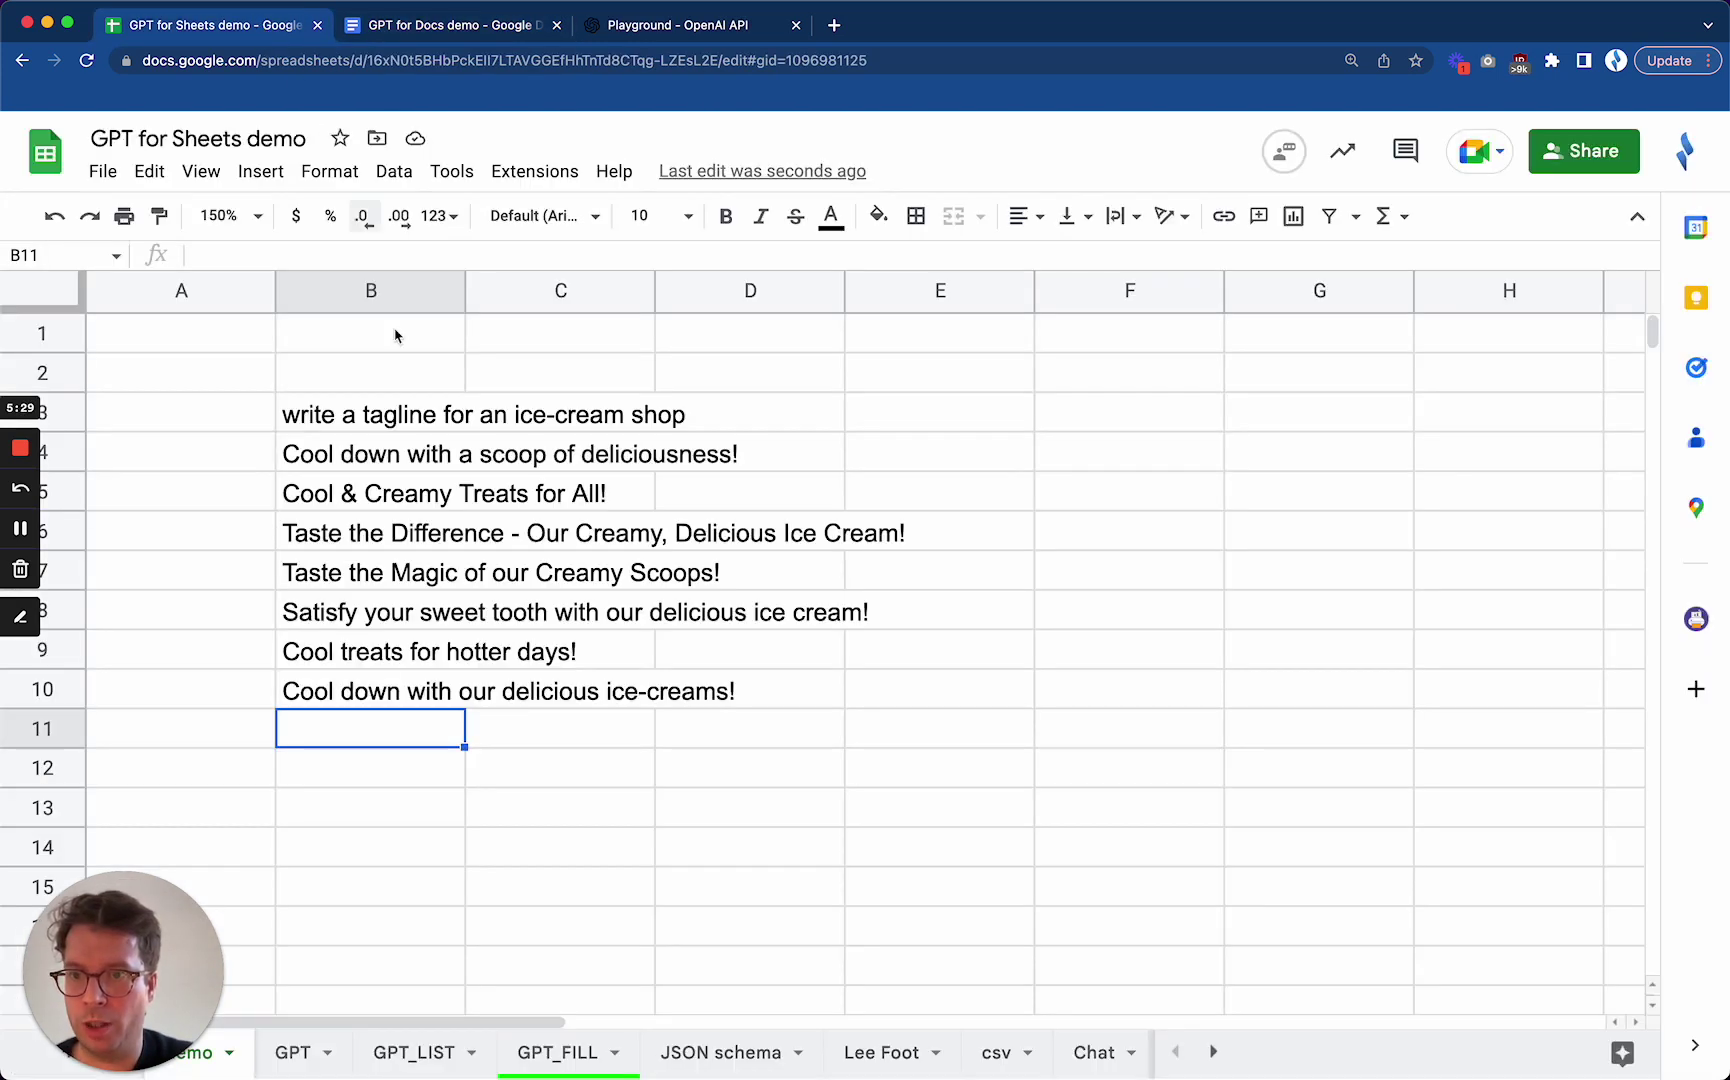
pyautogui.click(395, 413)
pyautogui.press('cmd+c')
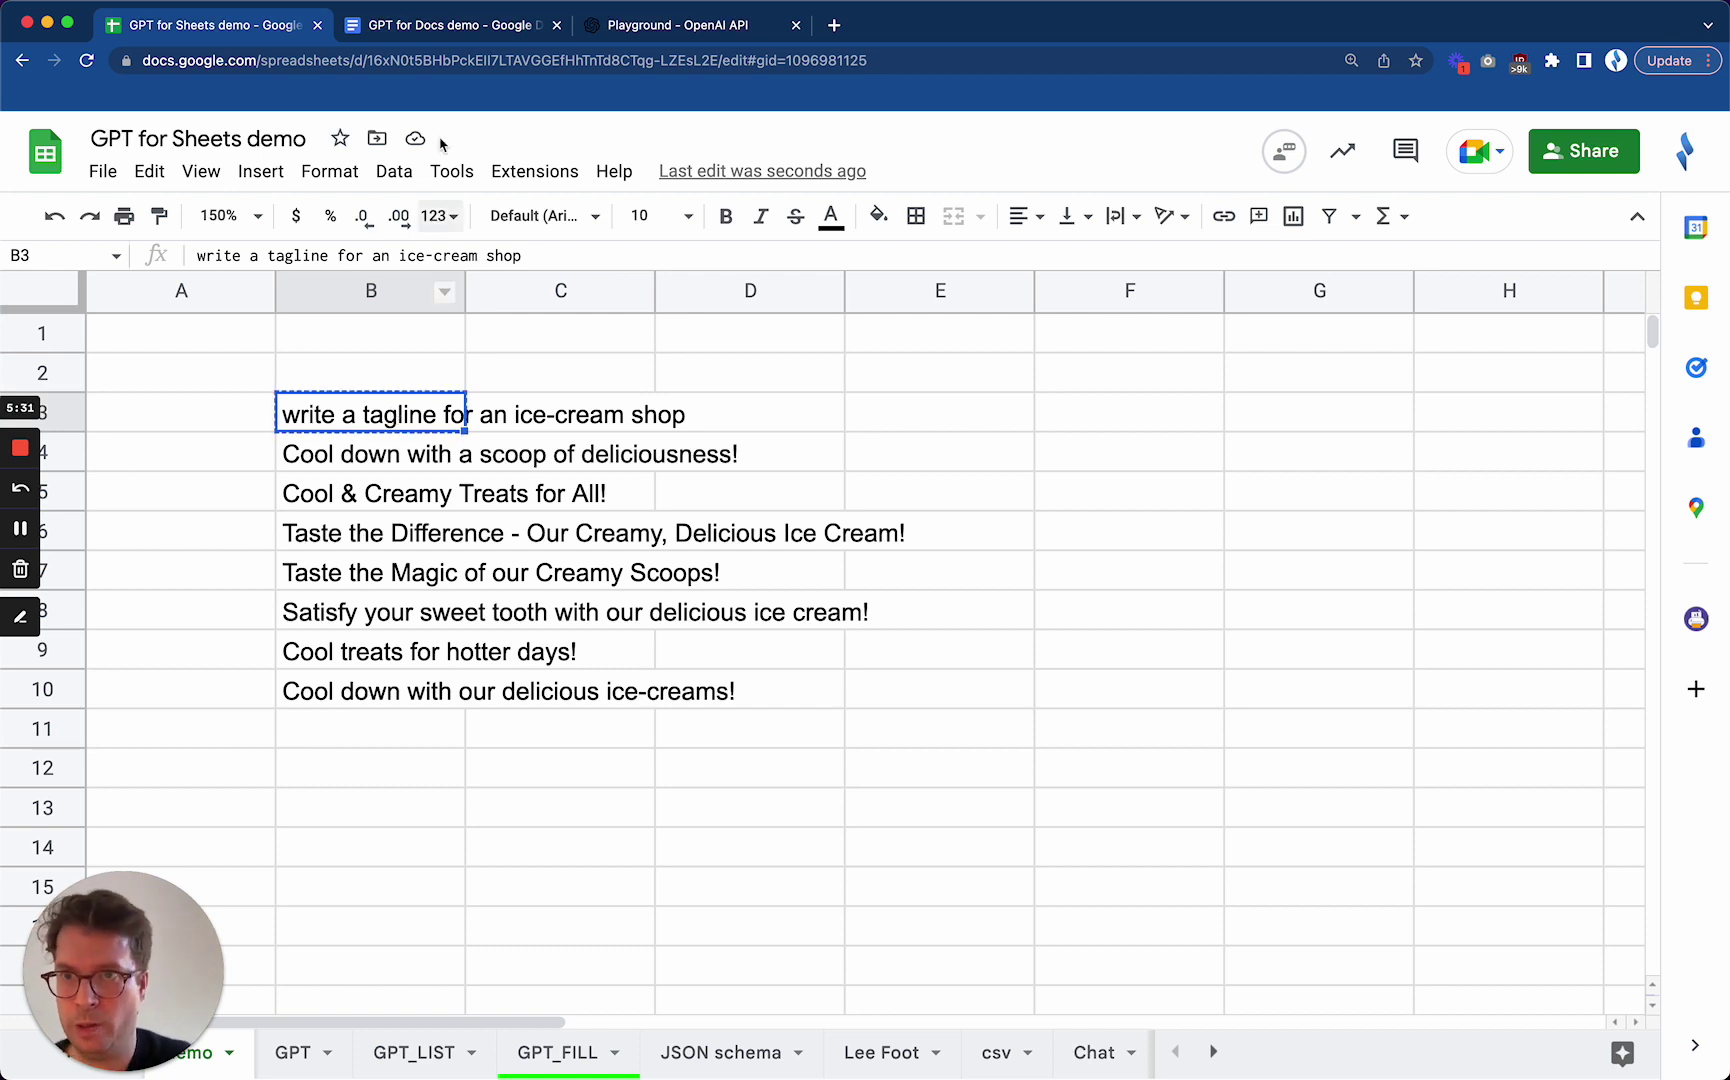
# - Paste the prompt into the GPT for Docs sidebar and generate two taglines
pyautogui.click(448, 26)
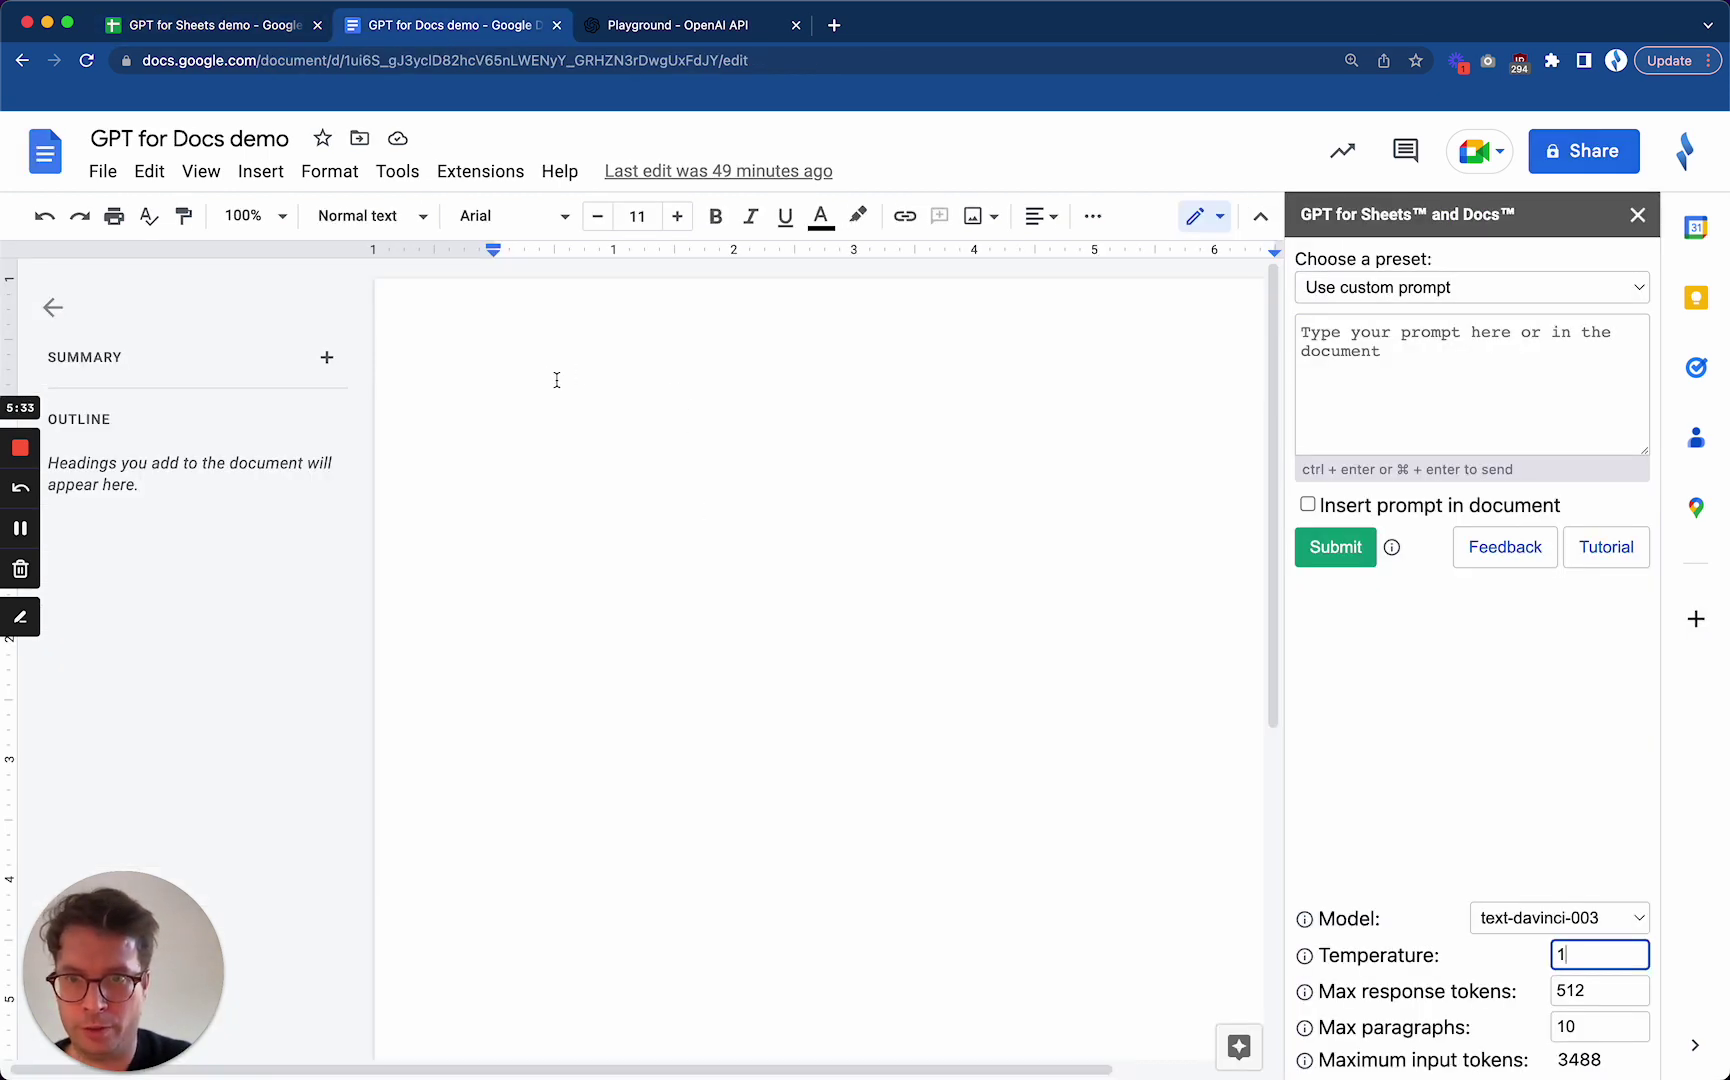
pyautogui.click(1376, 368)
pyautogui.press('super+v')
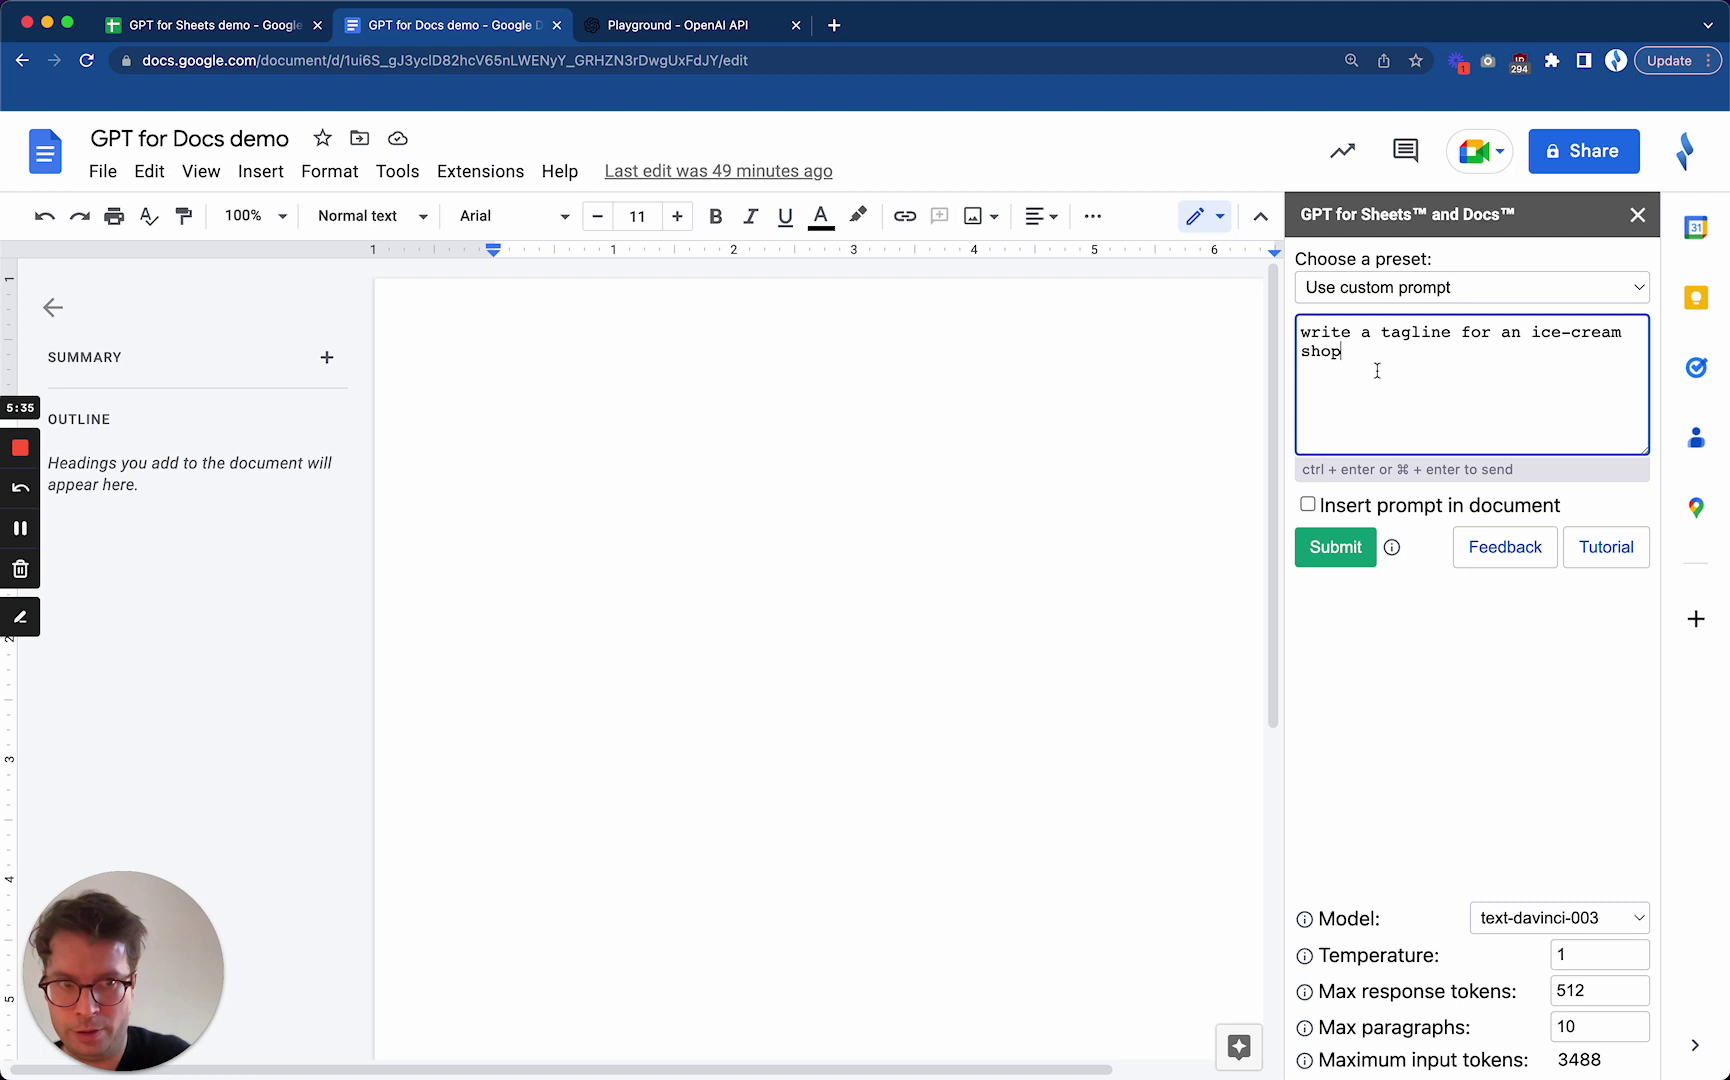
pyautogui.click(1341, 556)
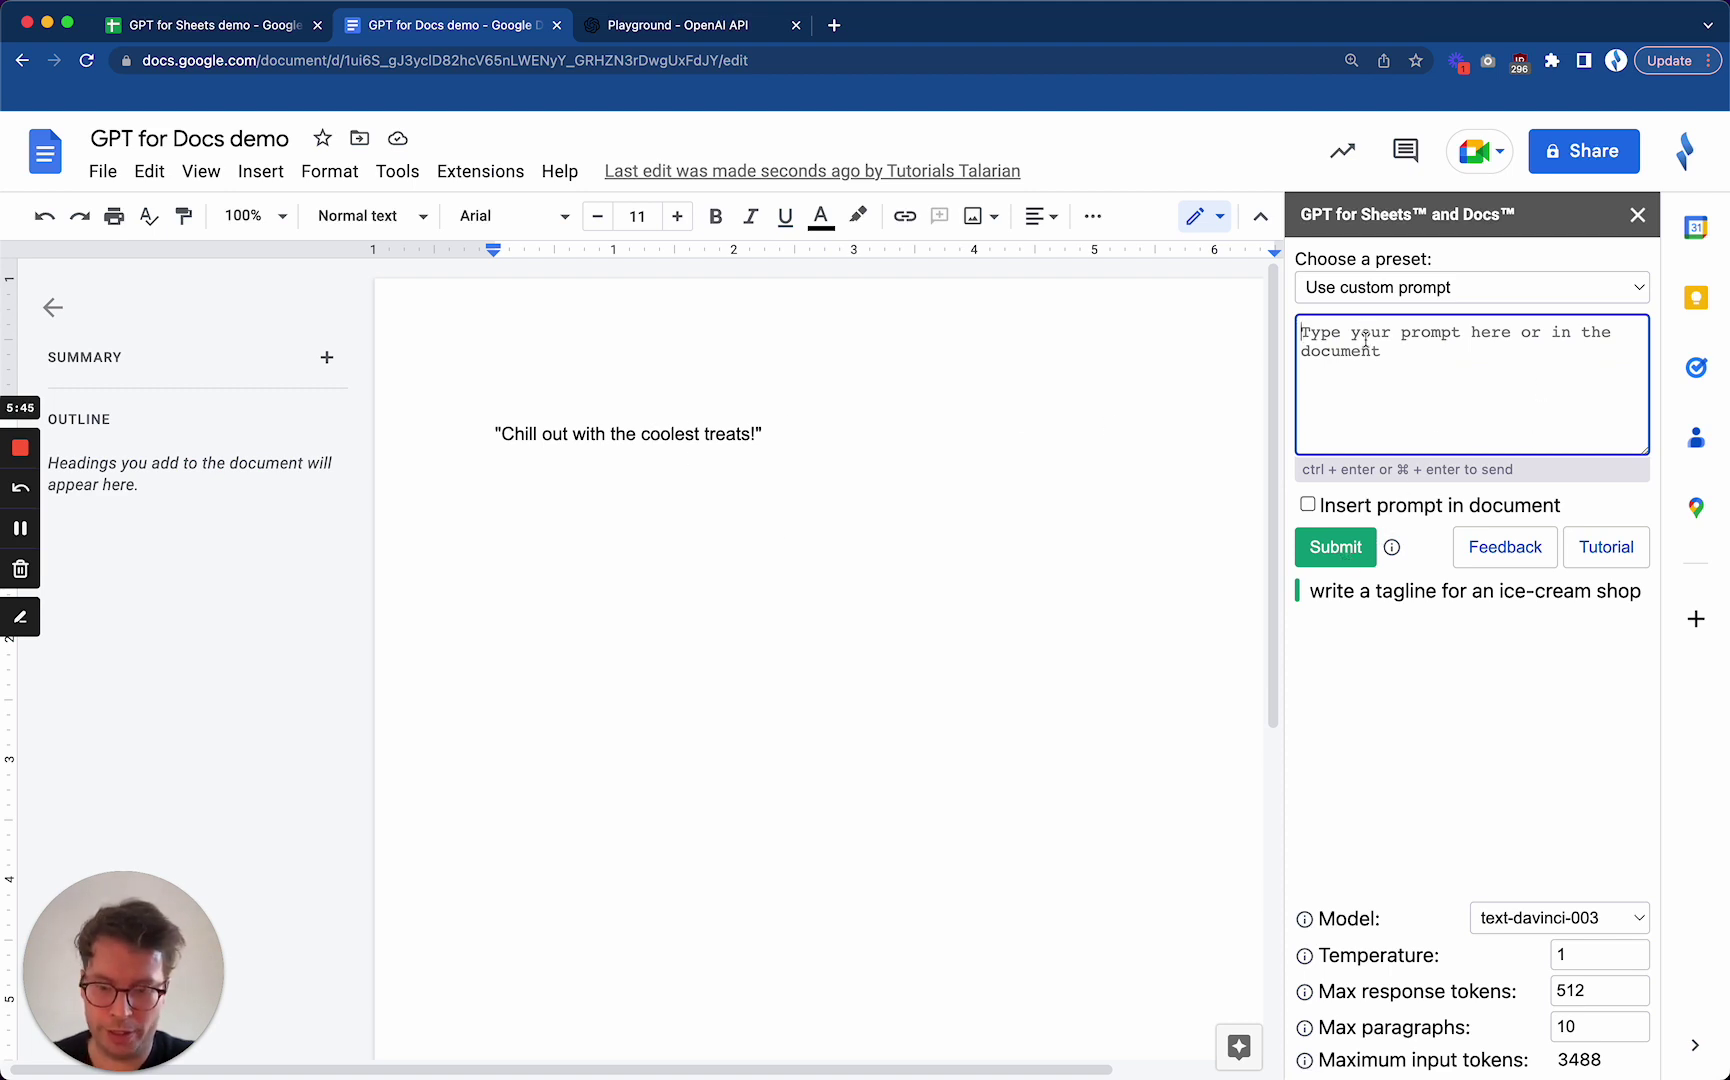
pyautogui.press('super+v')
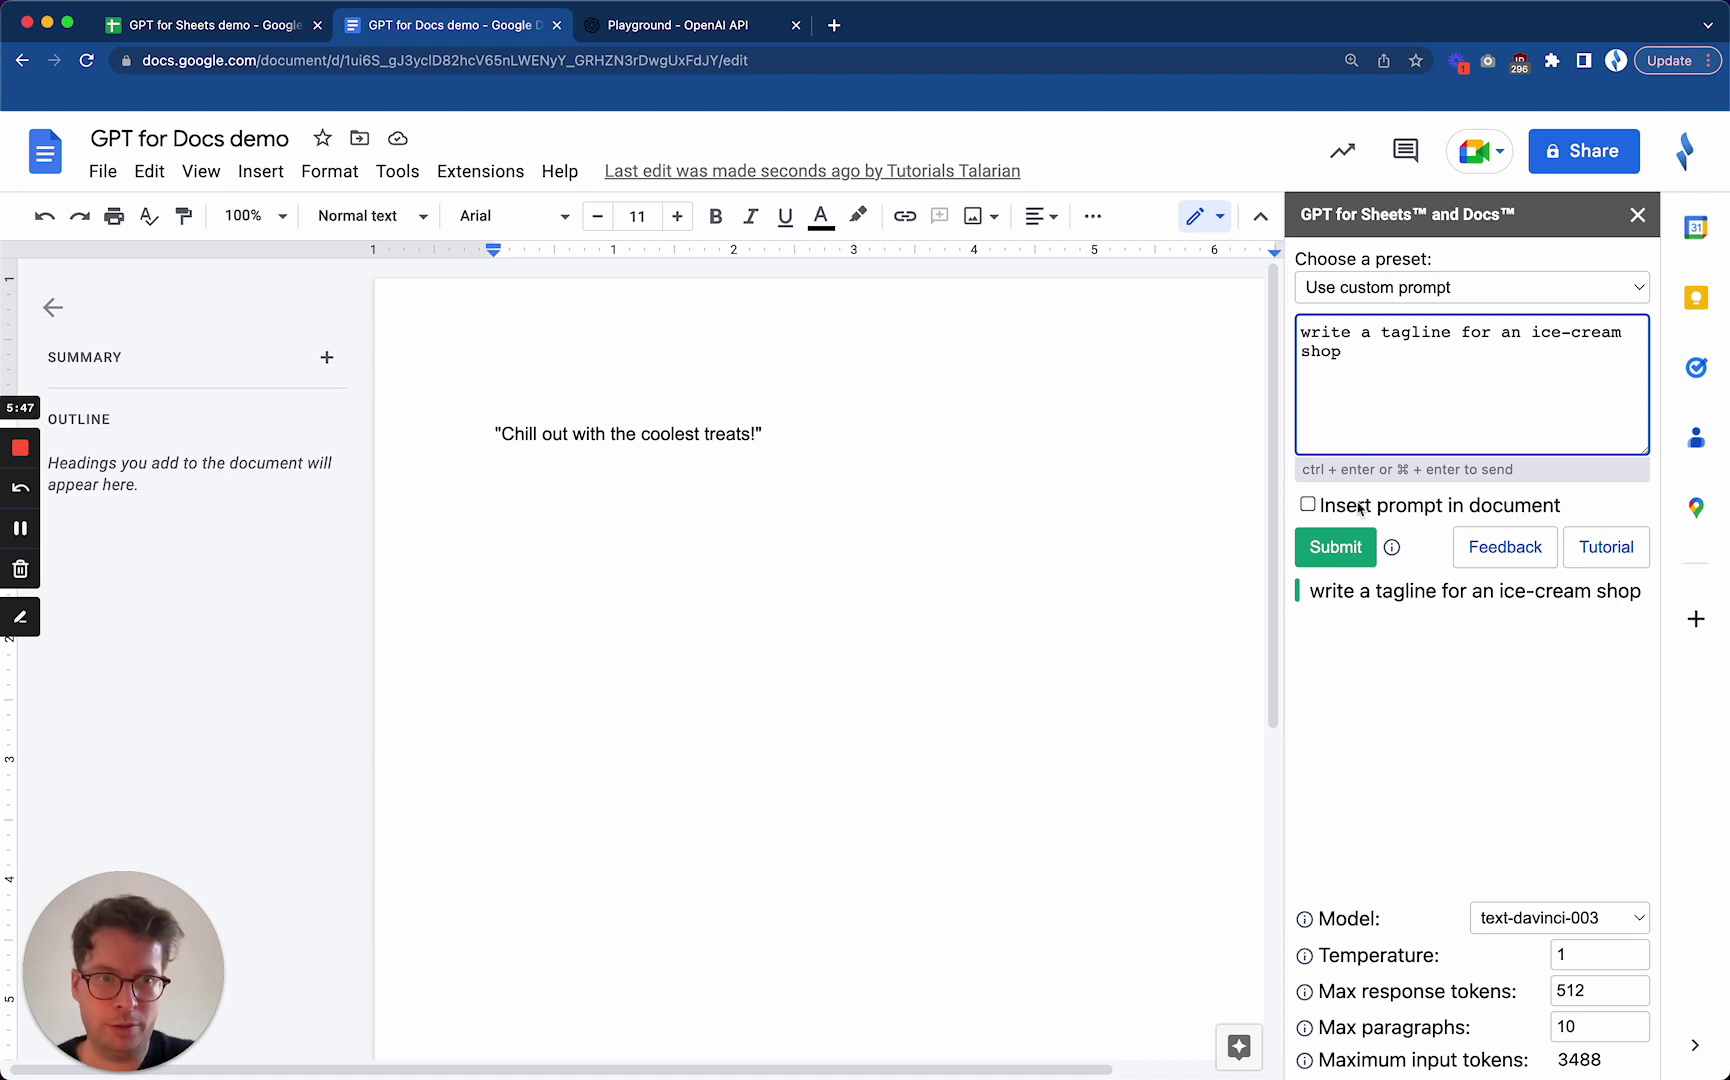
pyautogui.click(1340, 552)
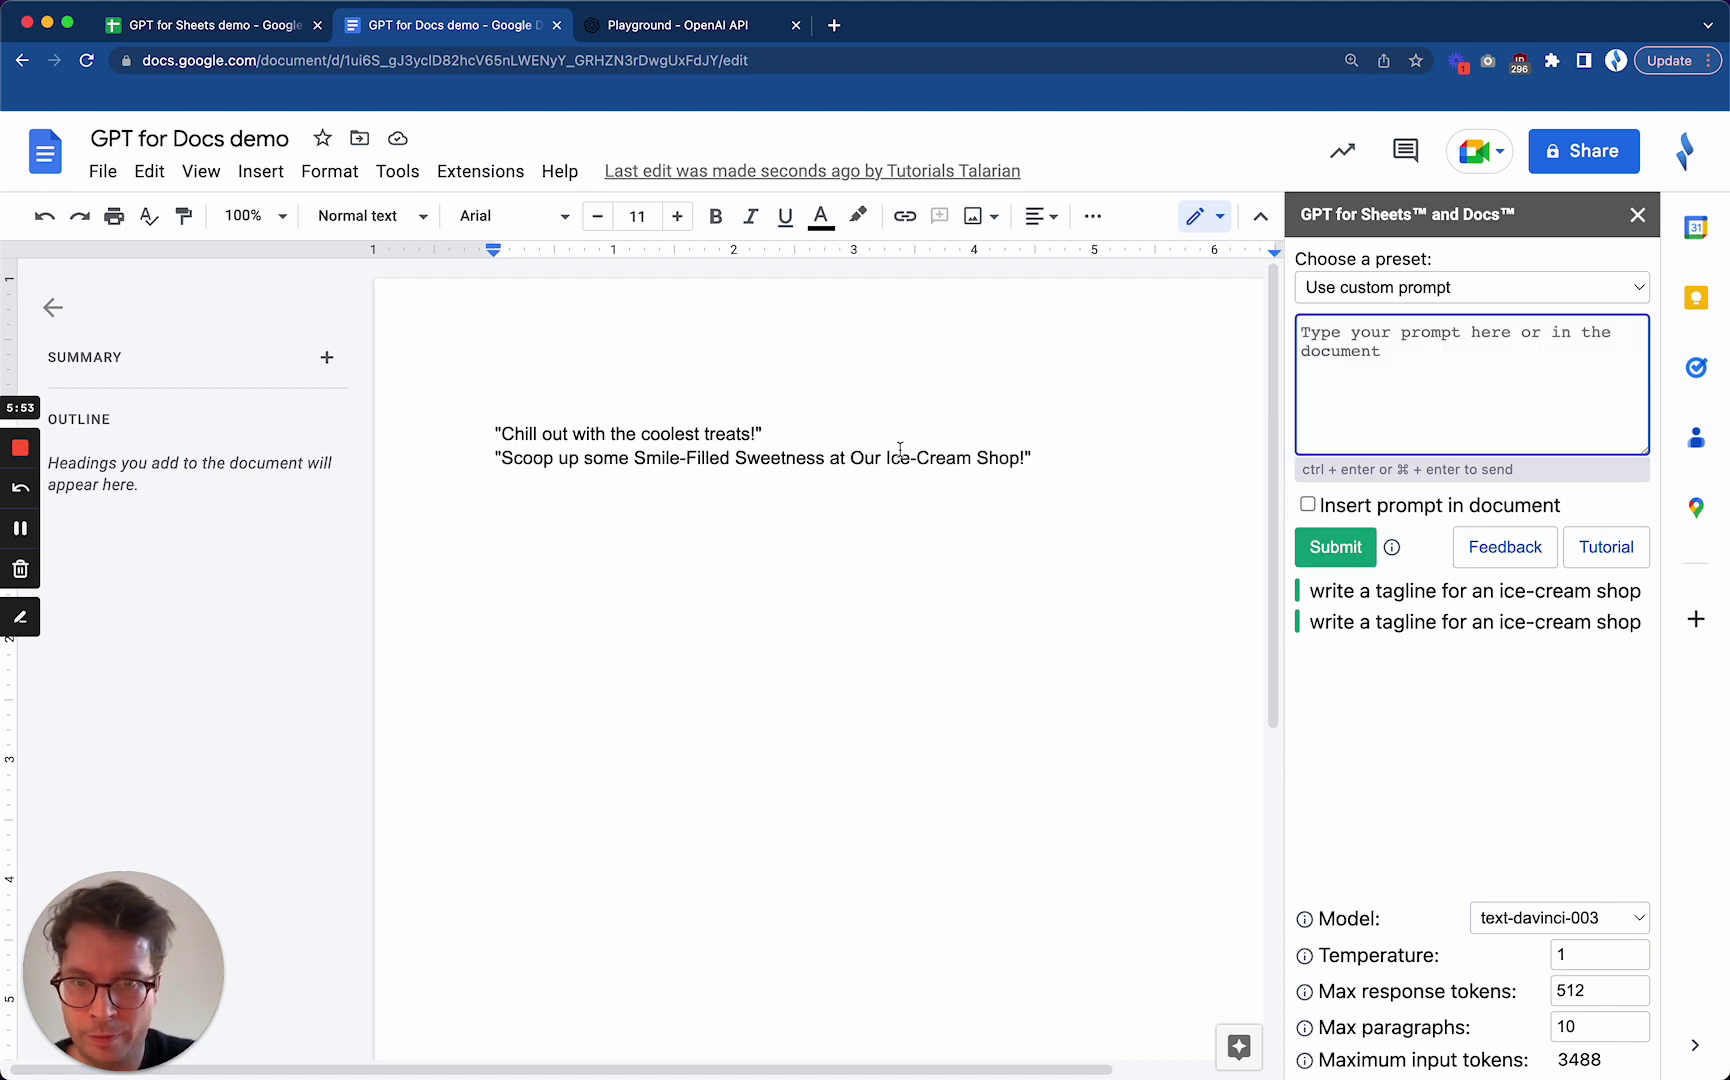
pyautogui.click(742, 458)
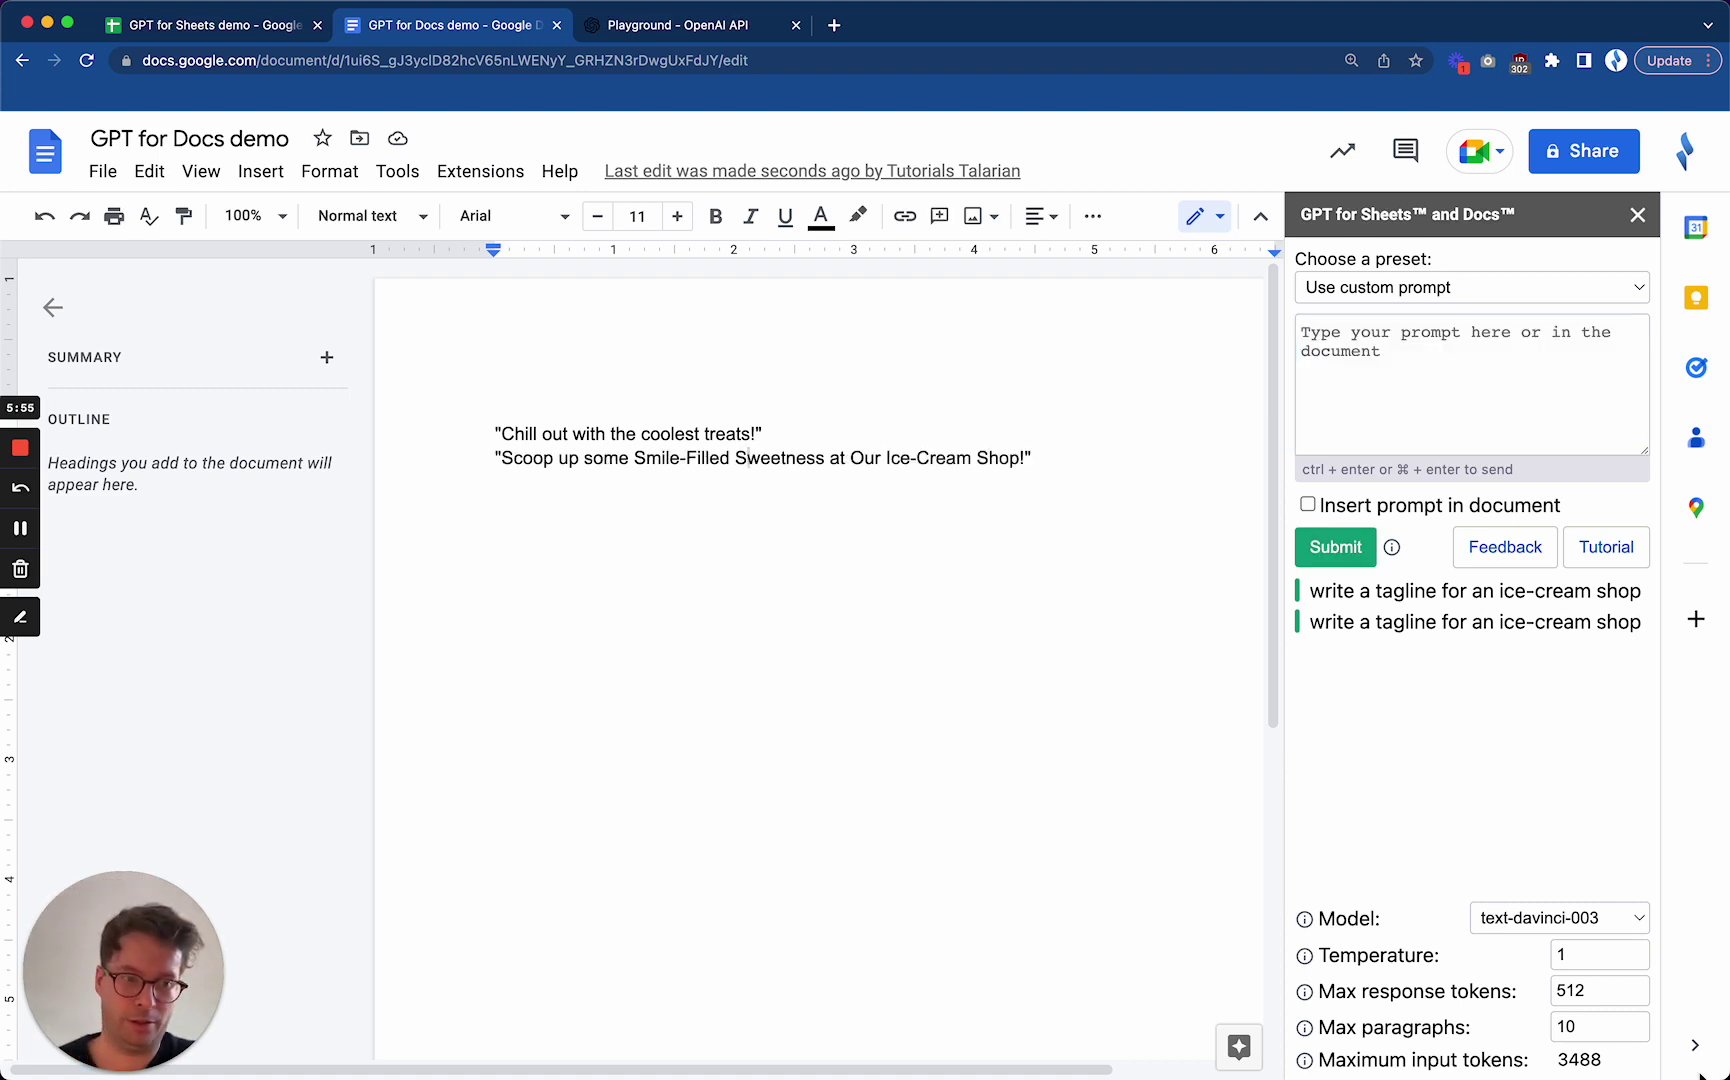
# - Set Temperature to 0, reload the ice-cream prompt from history and generate two more taglines
pyautogui.click(1588, 957)
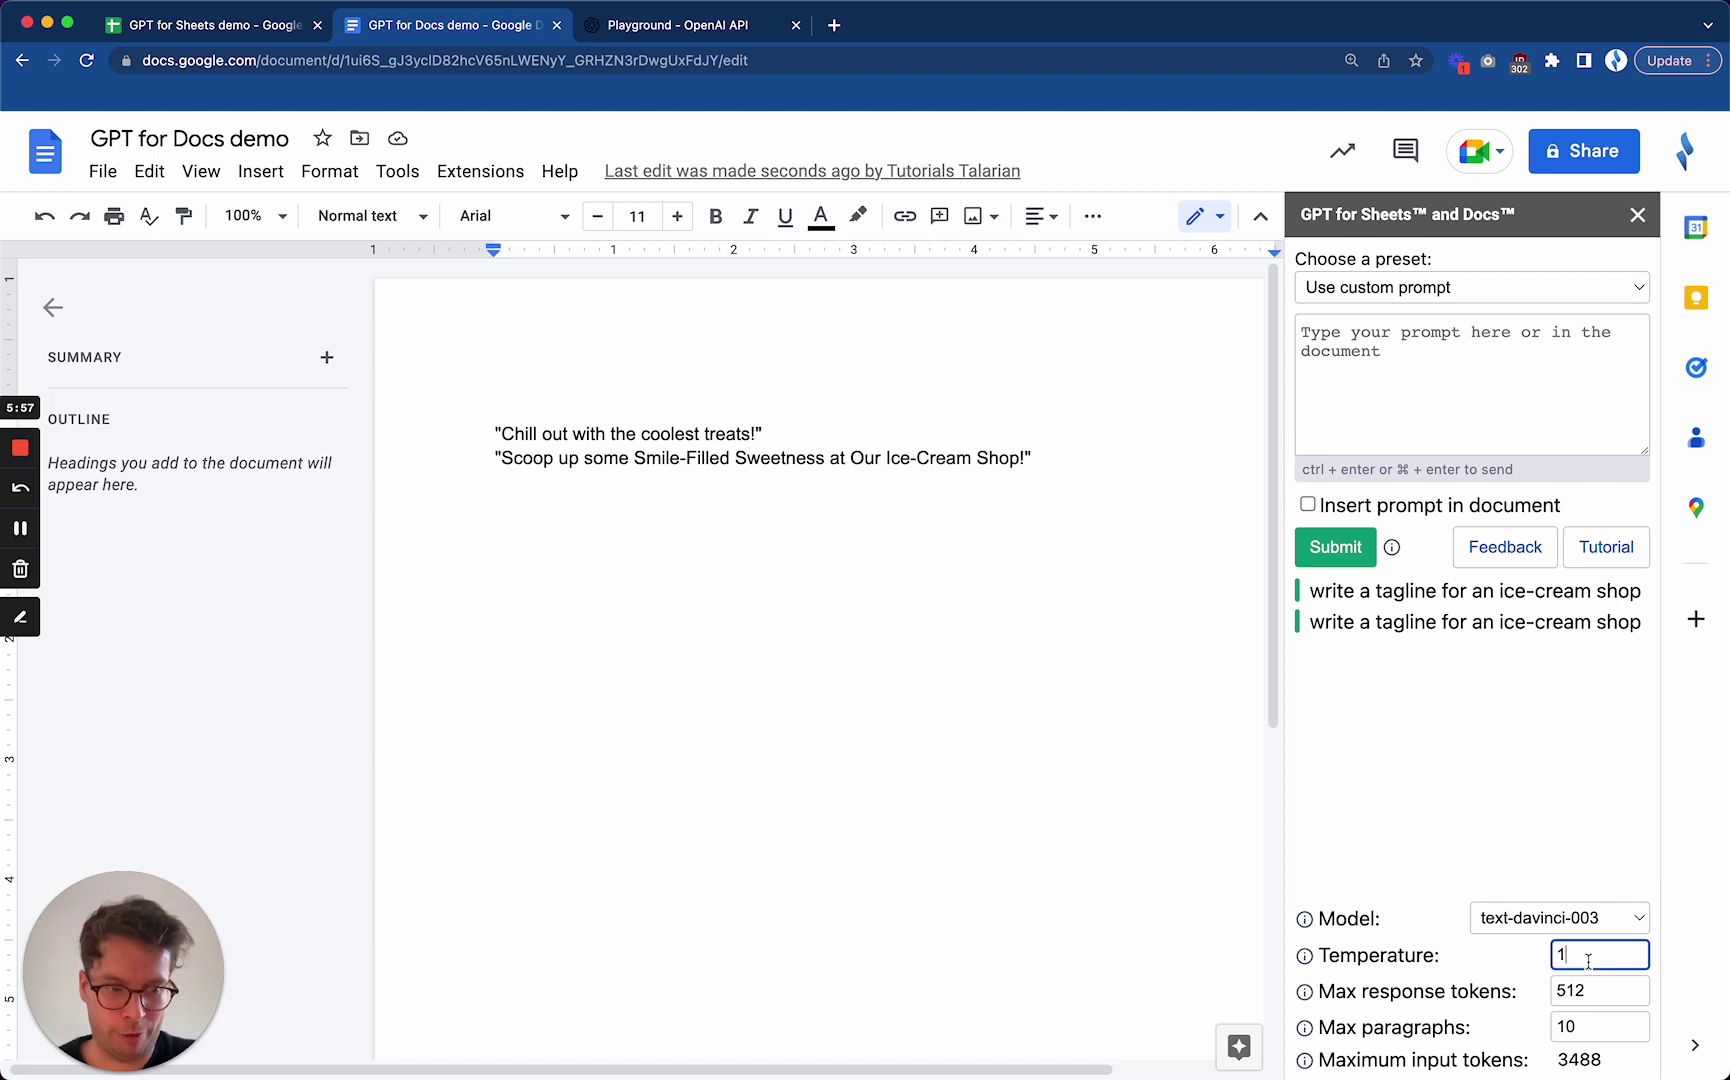
pyautogui.click(1463, 413)
pyautogui.write('write a tagline for an ice-cream shop')
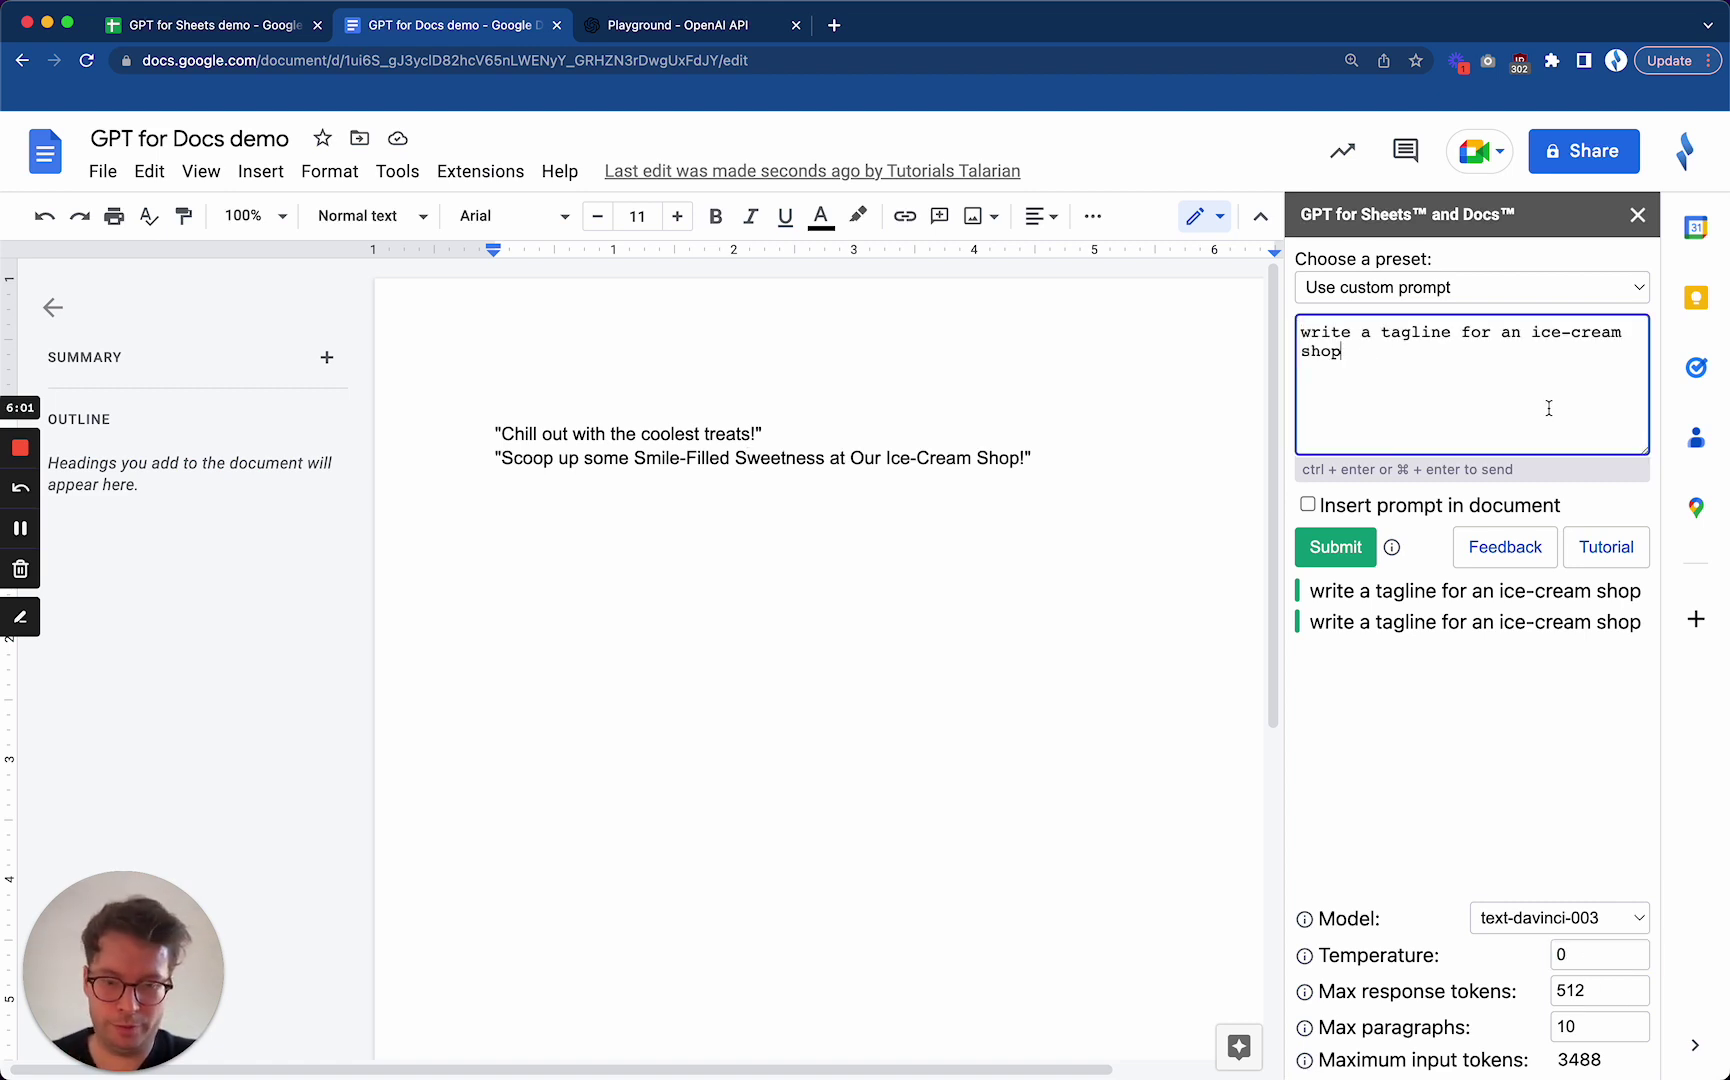
pyautogui.press('super+BackSpace')
pyautogui.press('super+BackSpace')
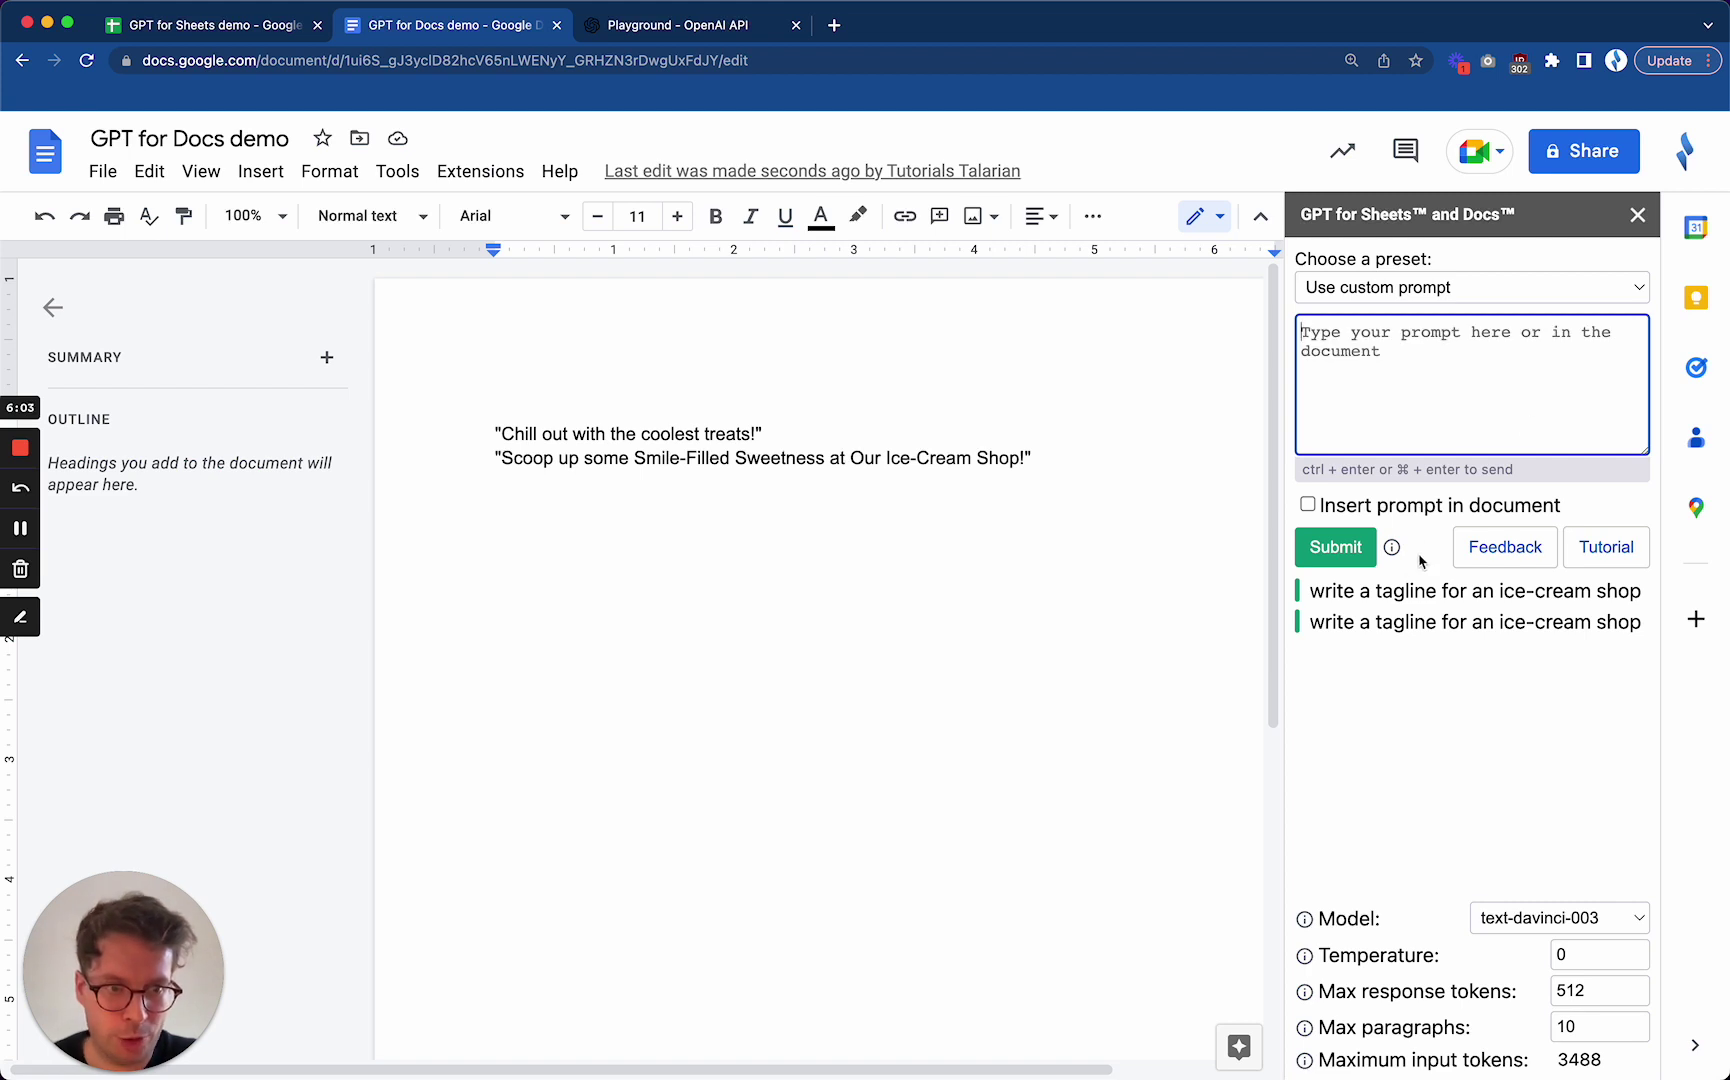
pyautogui.click(1390, 590)
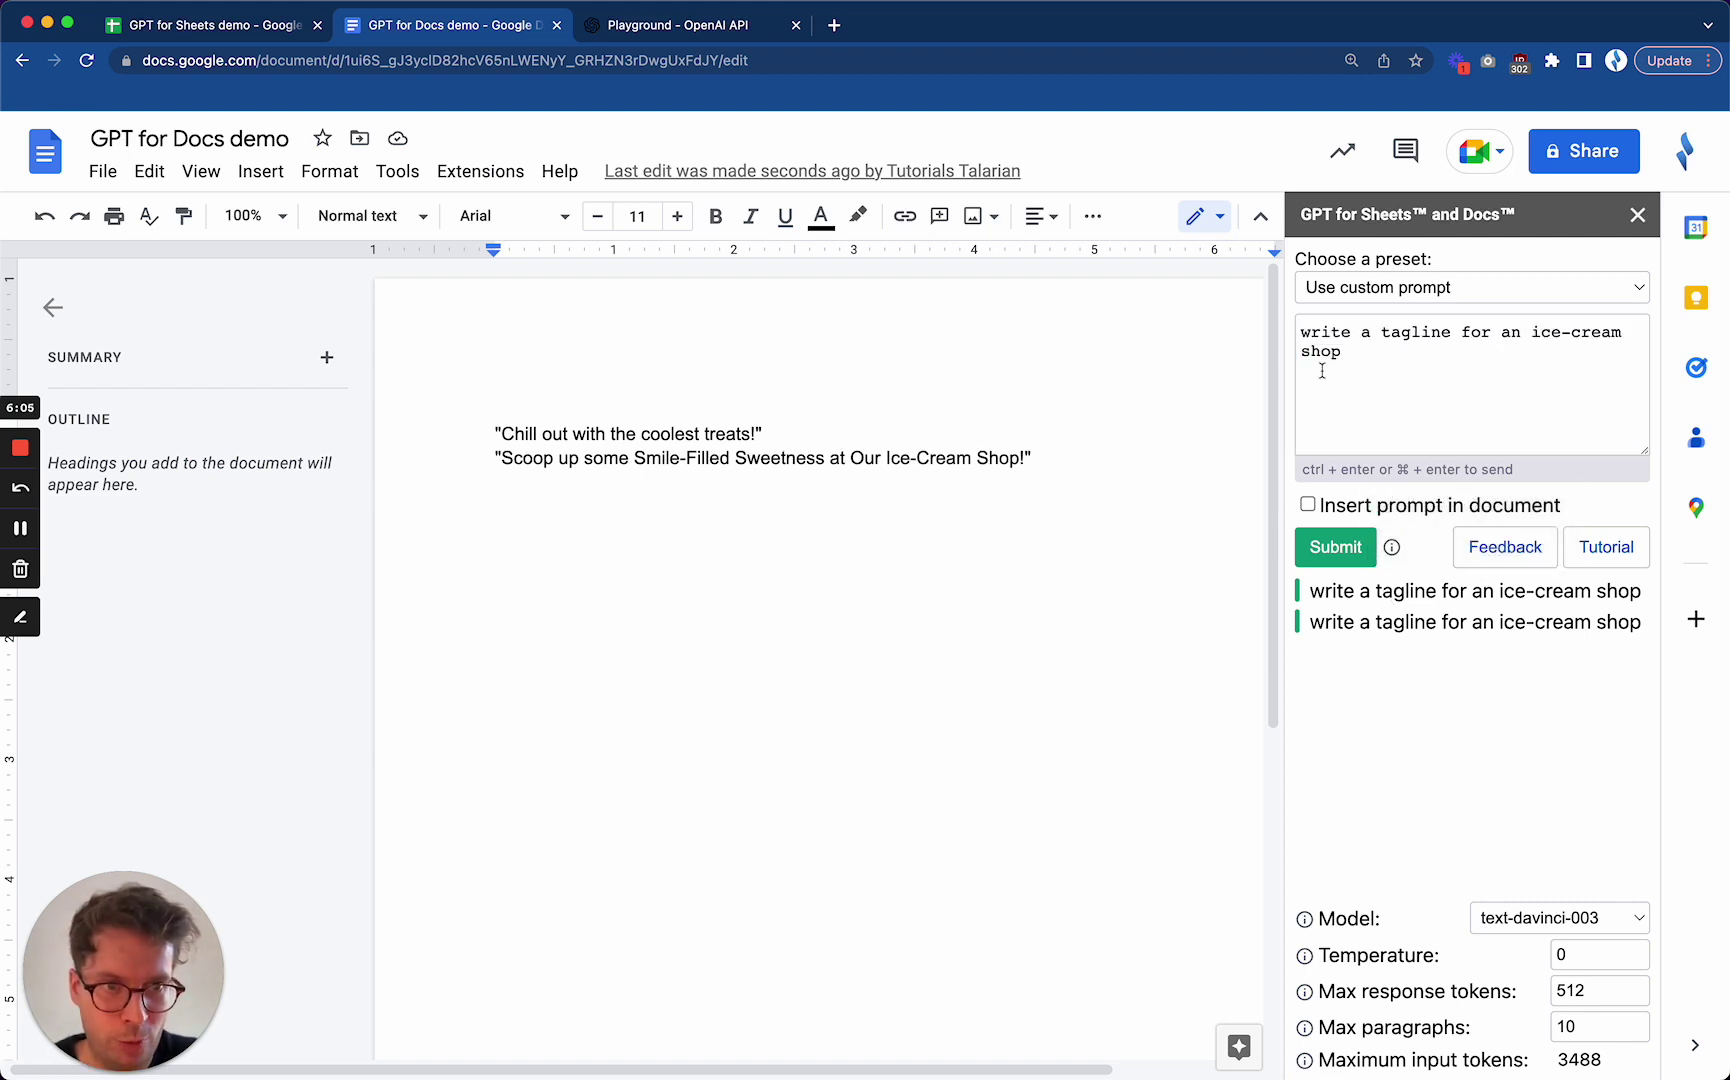
pyautogui.click(1330, 550)
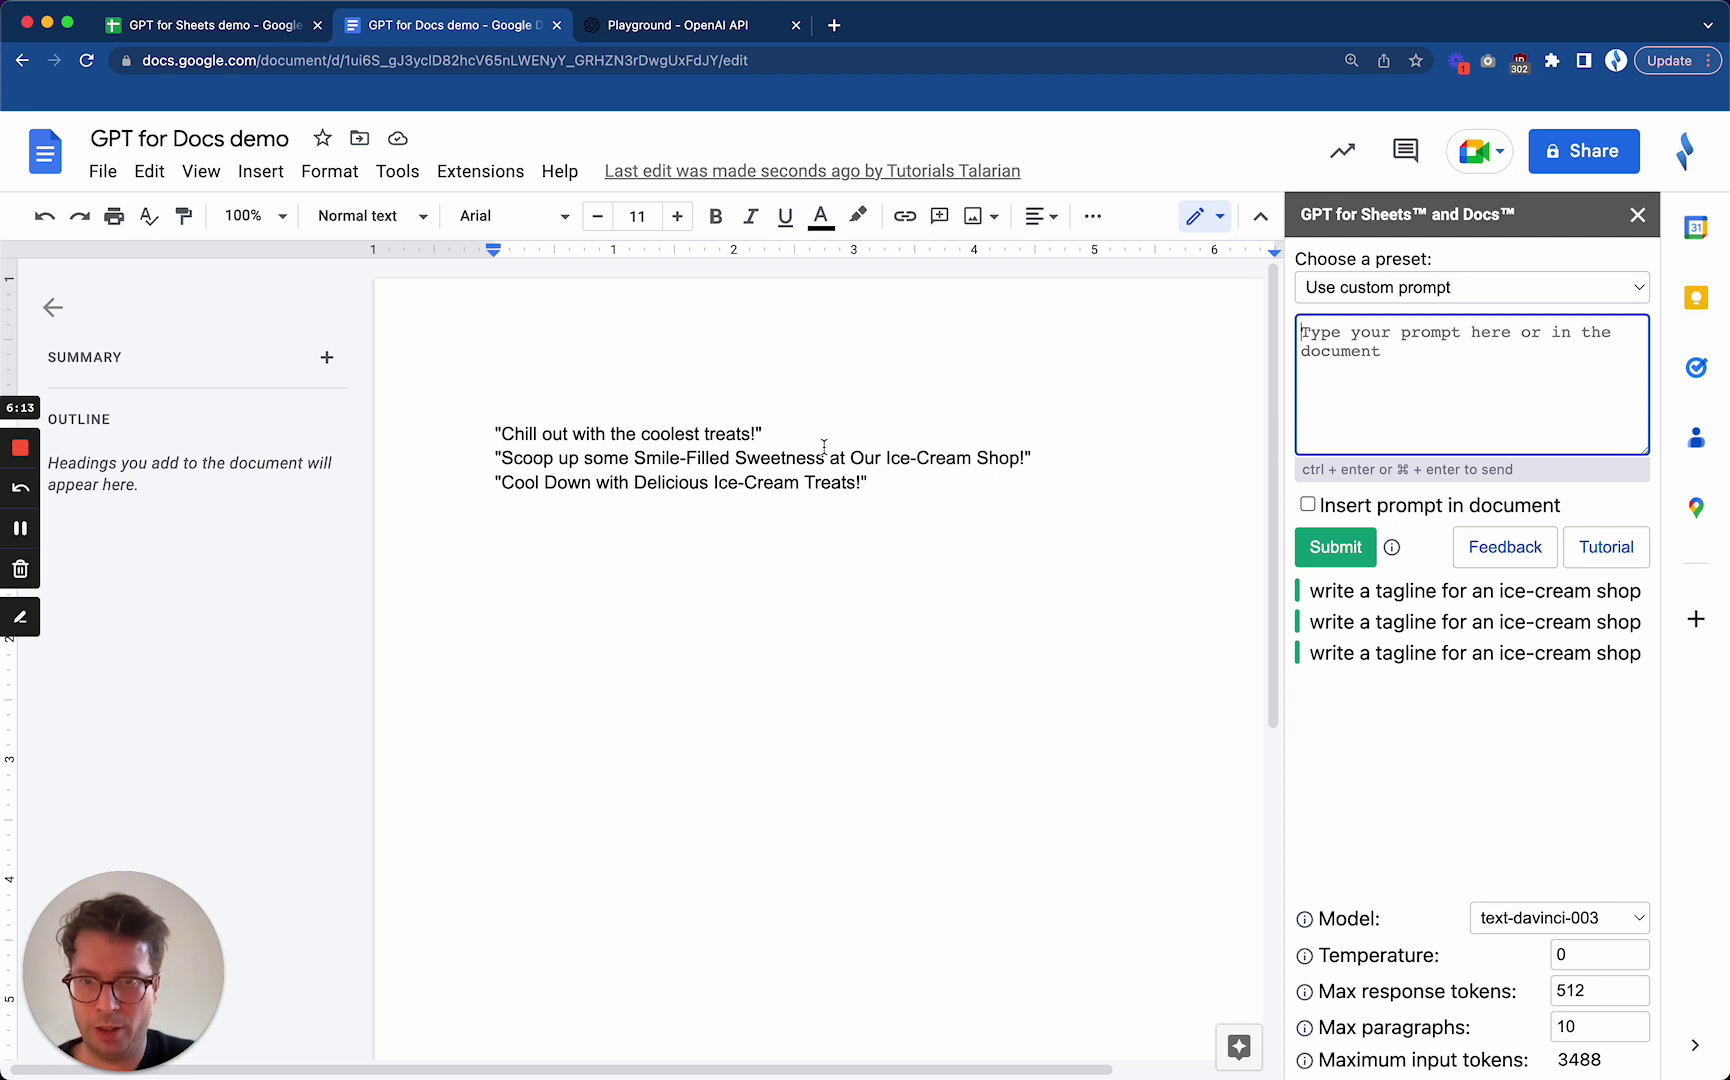
pyautogui.click(1343, 553)
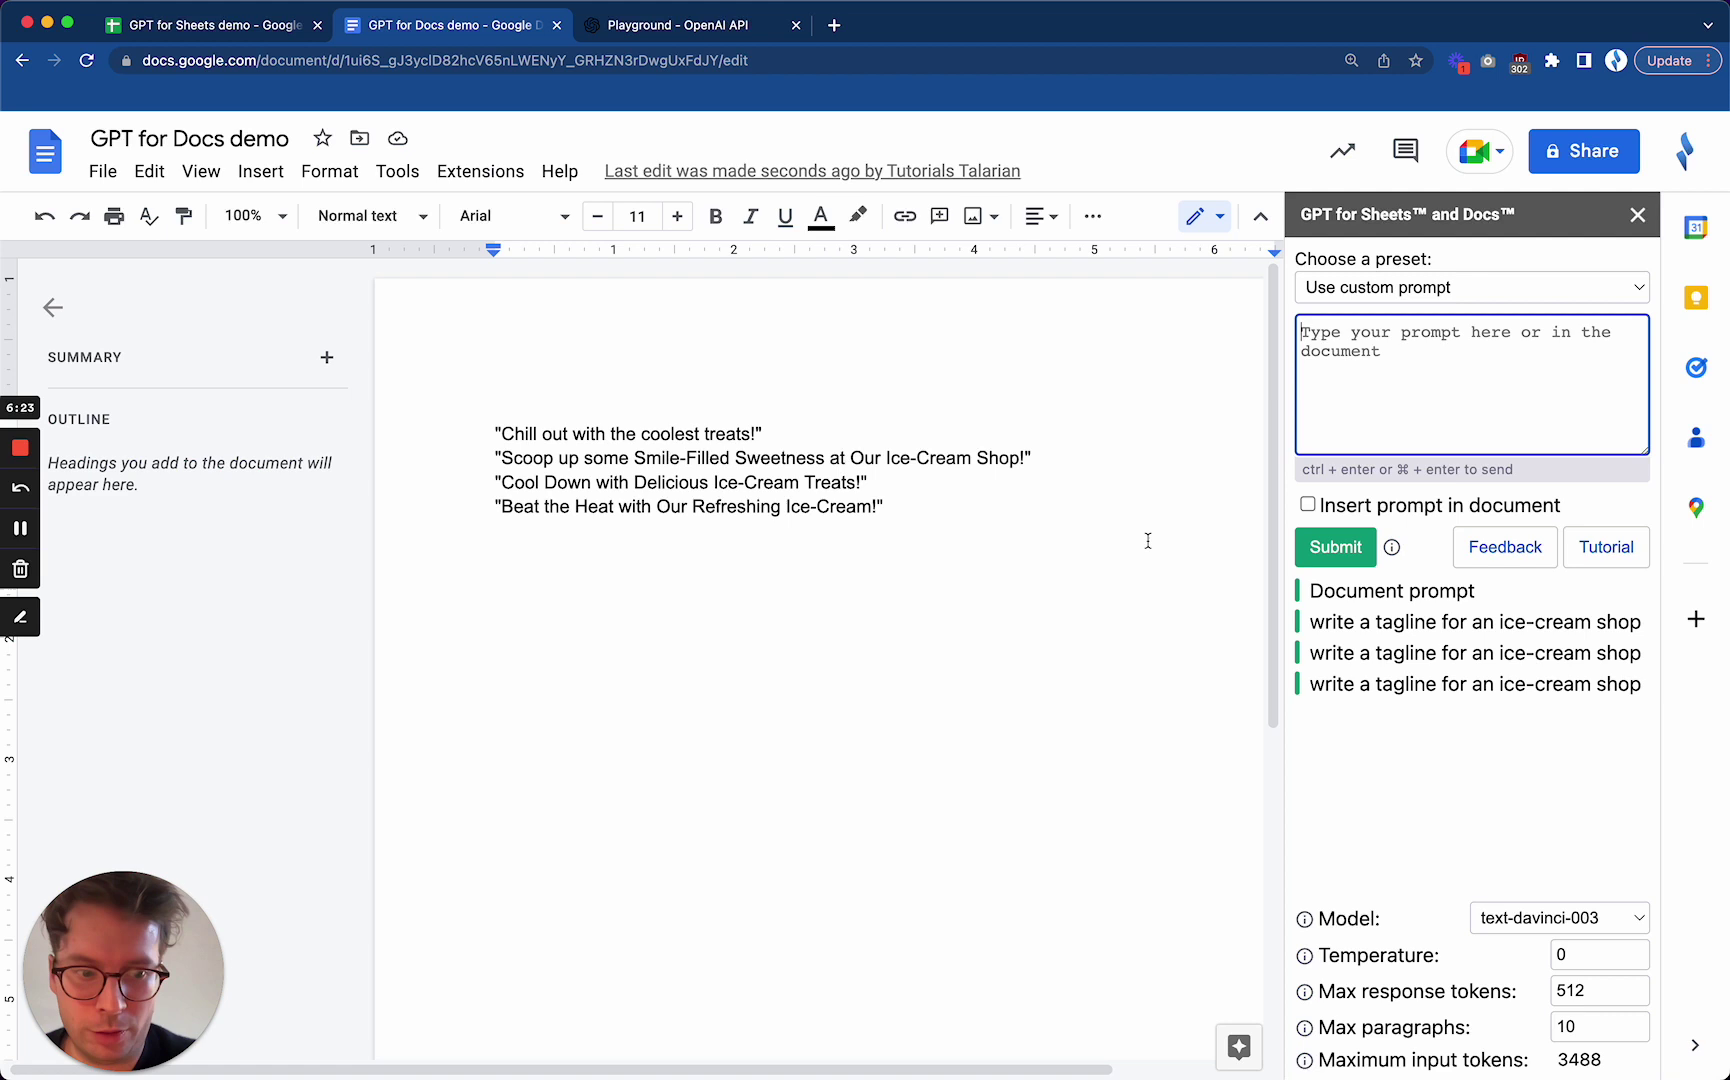
# - Delete all taglines and generate 'Cool down with our delicious ice cream!' from the reloaded prompt
pyautogui.click(898, 503)
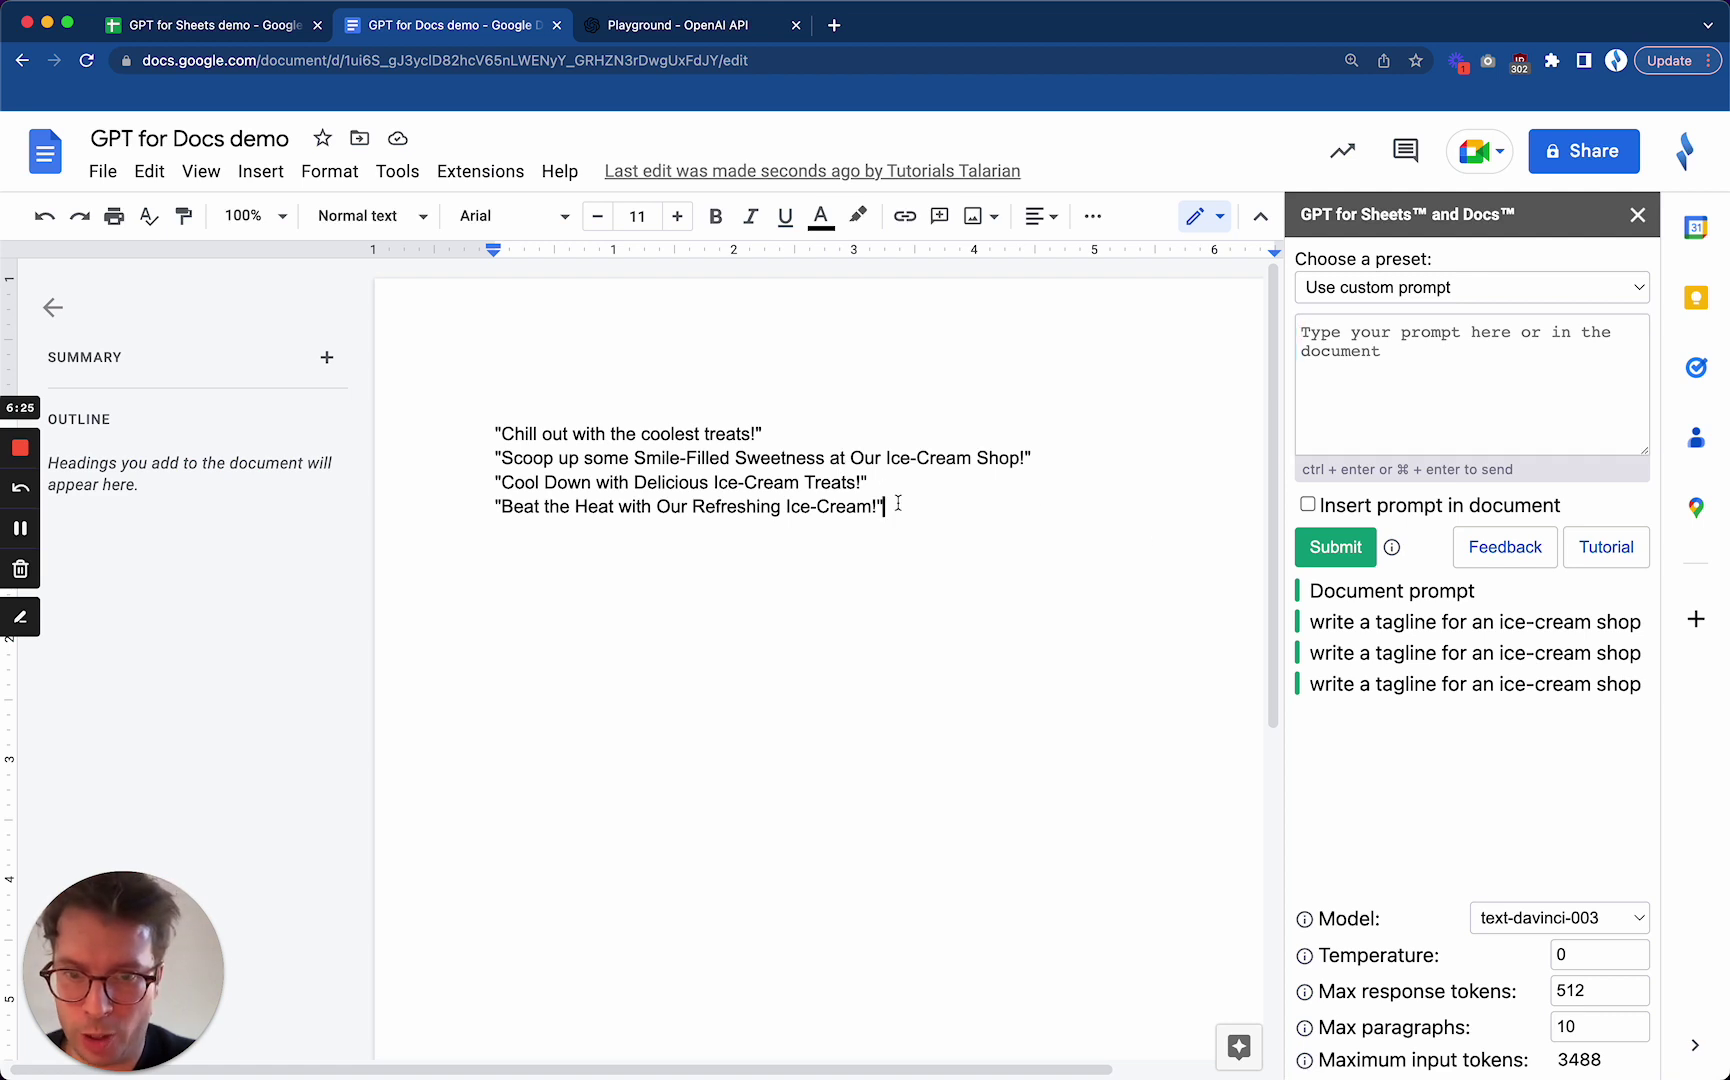
pyautogui.moveTo(898, 503); pyautogui.dragTo(486, 504)
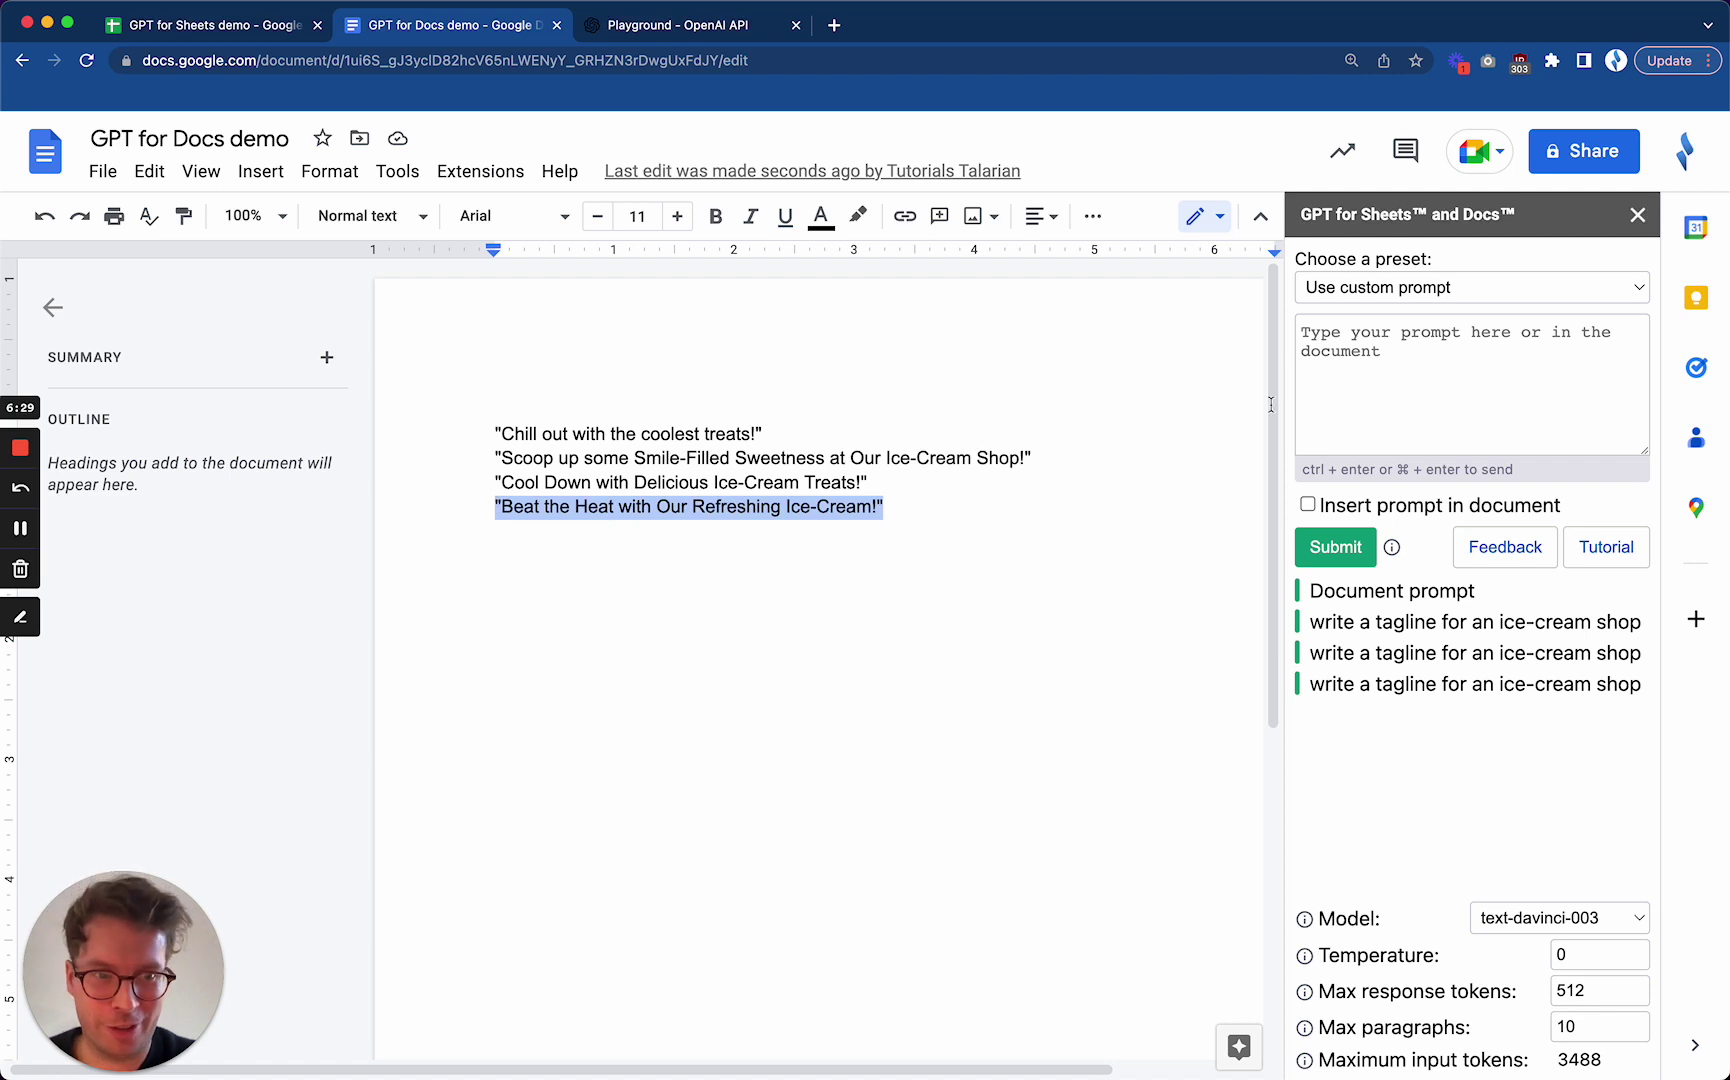
pyautogui.click(1388, 622)
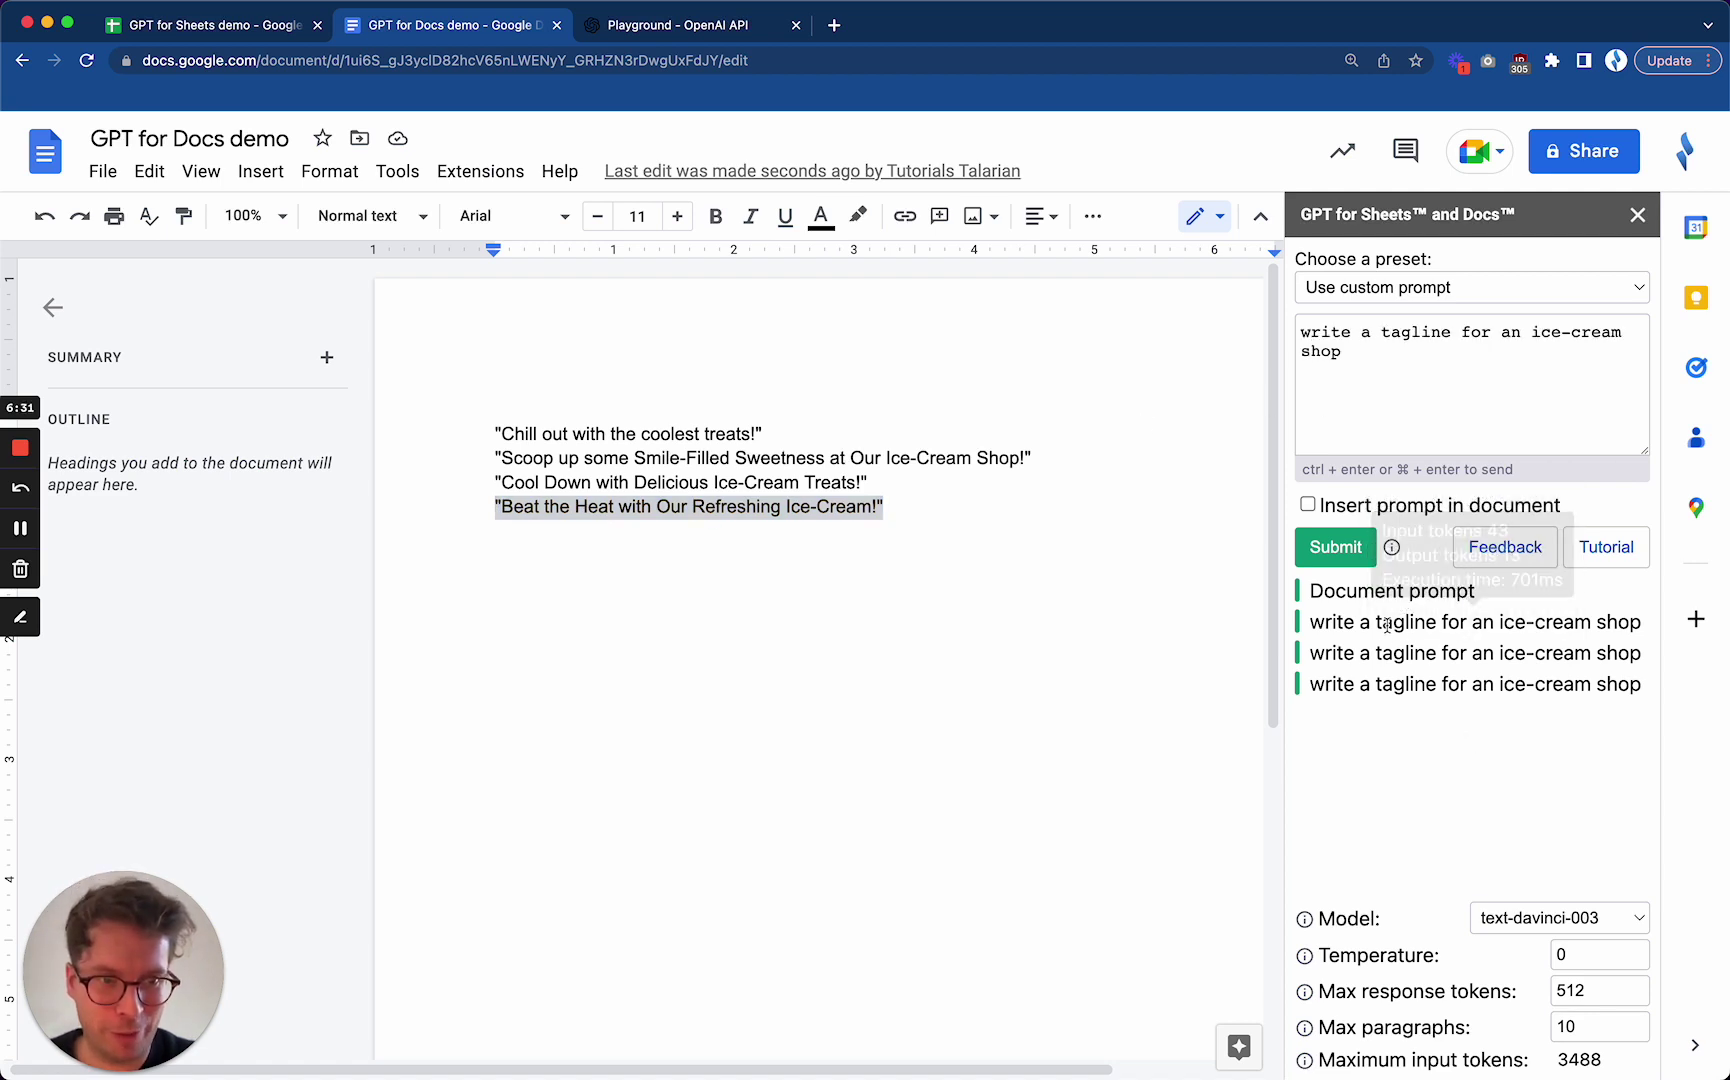
pyautogui.click(898, 503)
pyautogui.press('super+BackSpace')
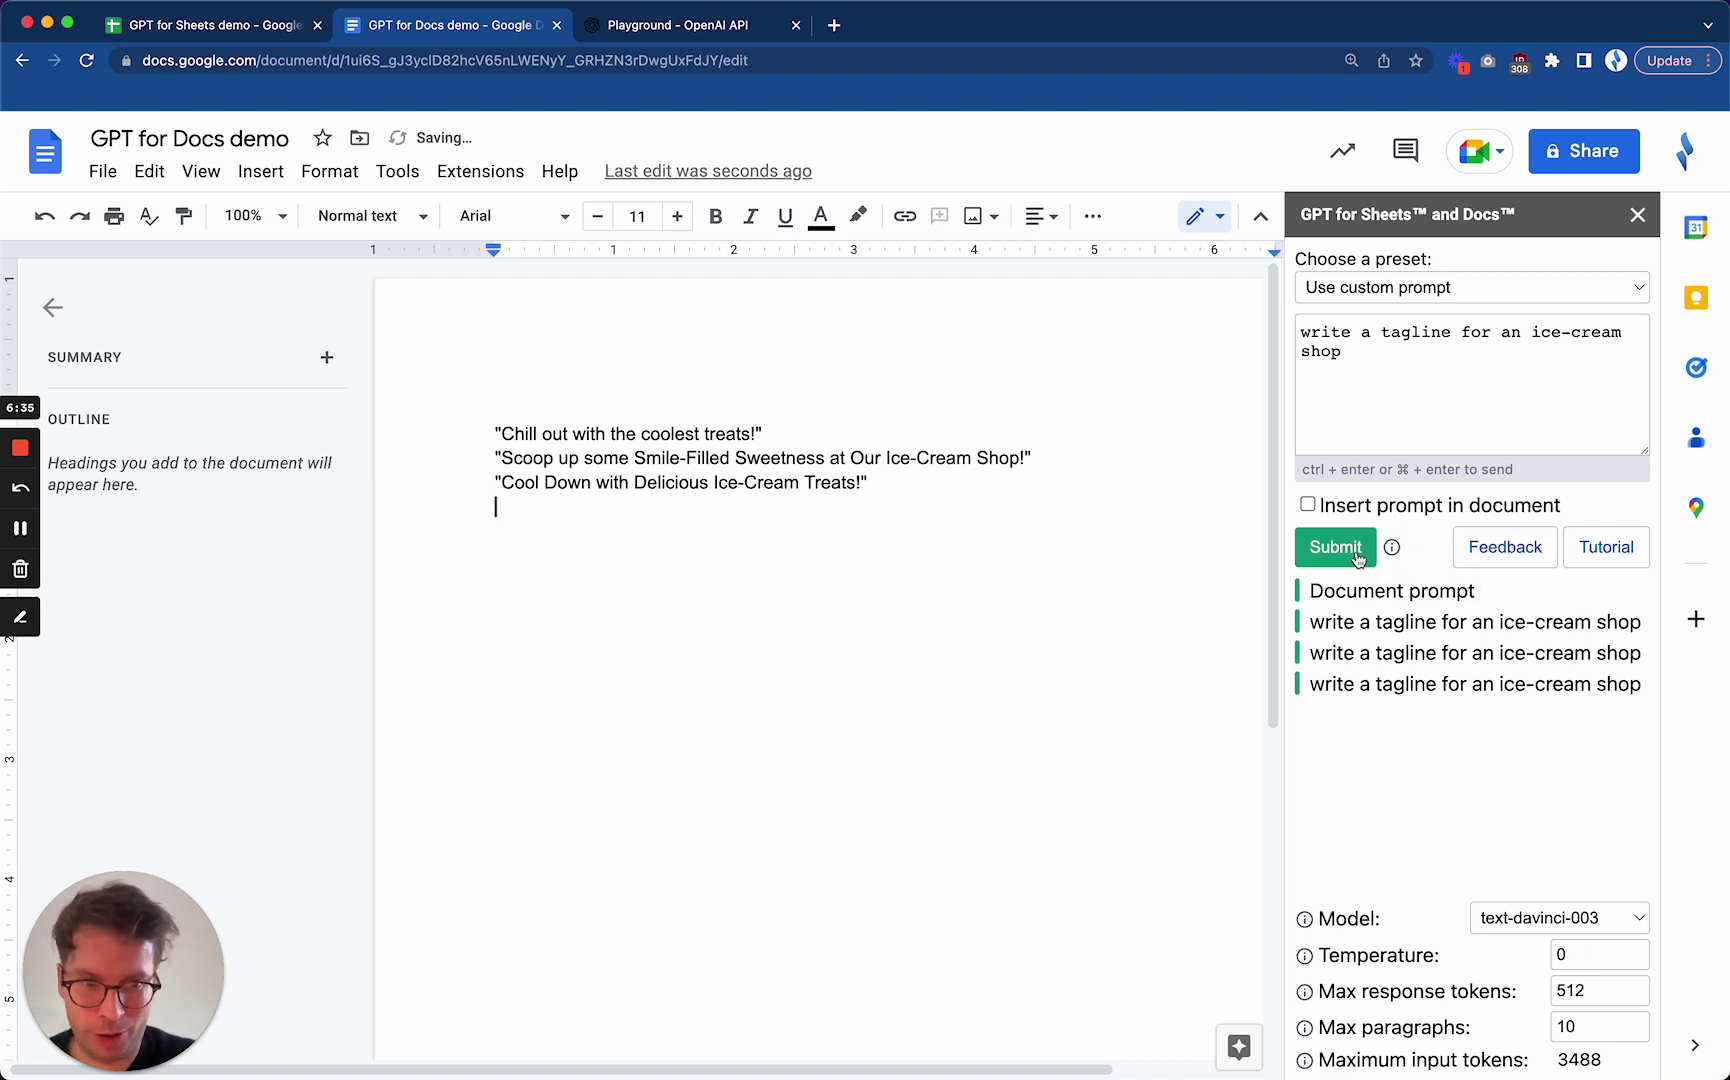
pyautogui.moveTo(990, 488); pyautogui.dragTo(417, 408)
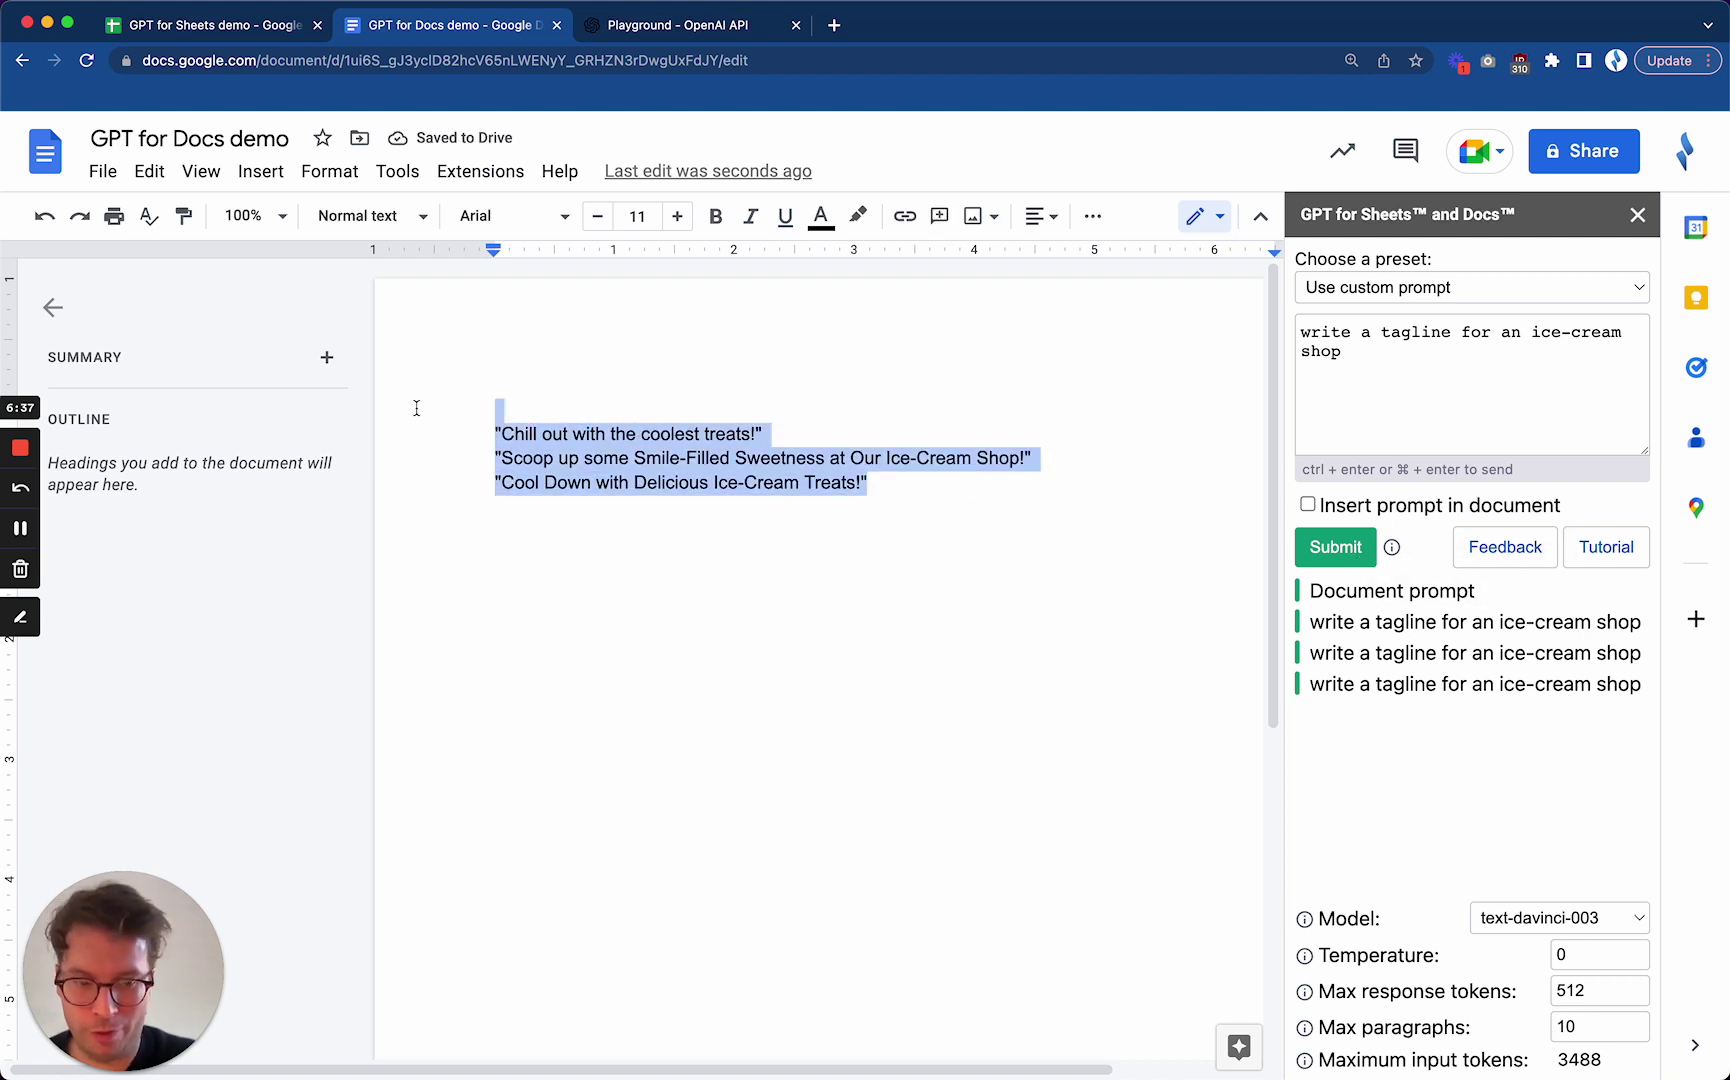
pyautogui.press('BackSpace')
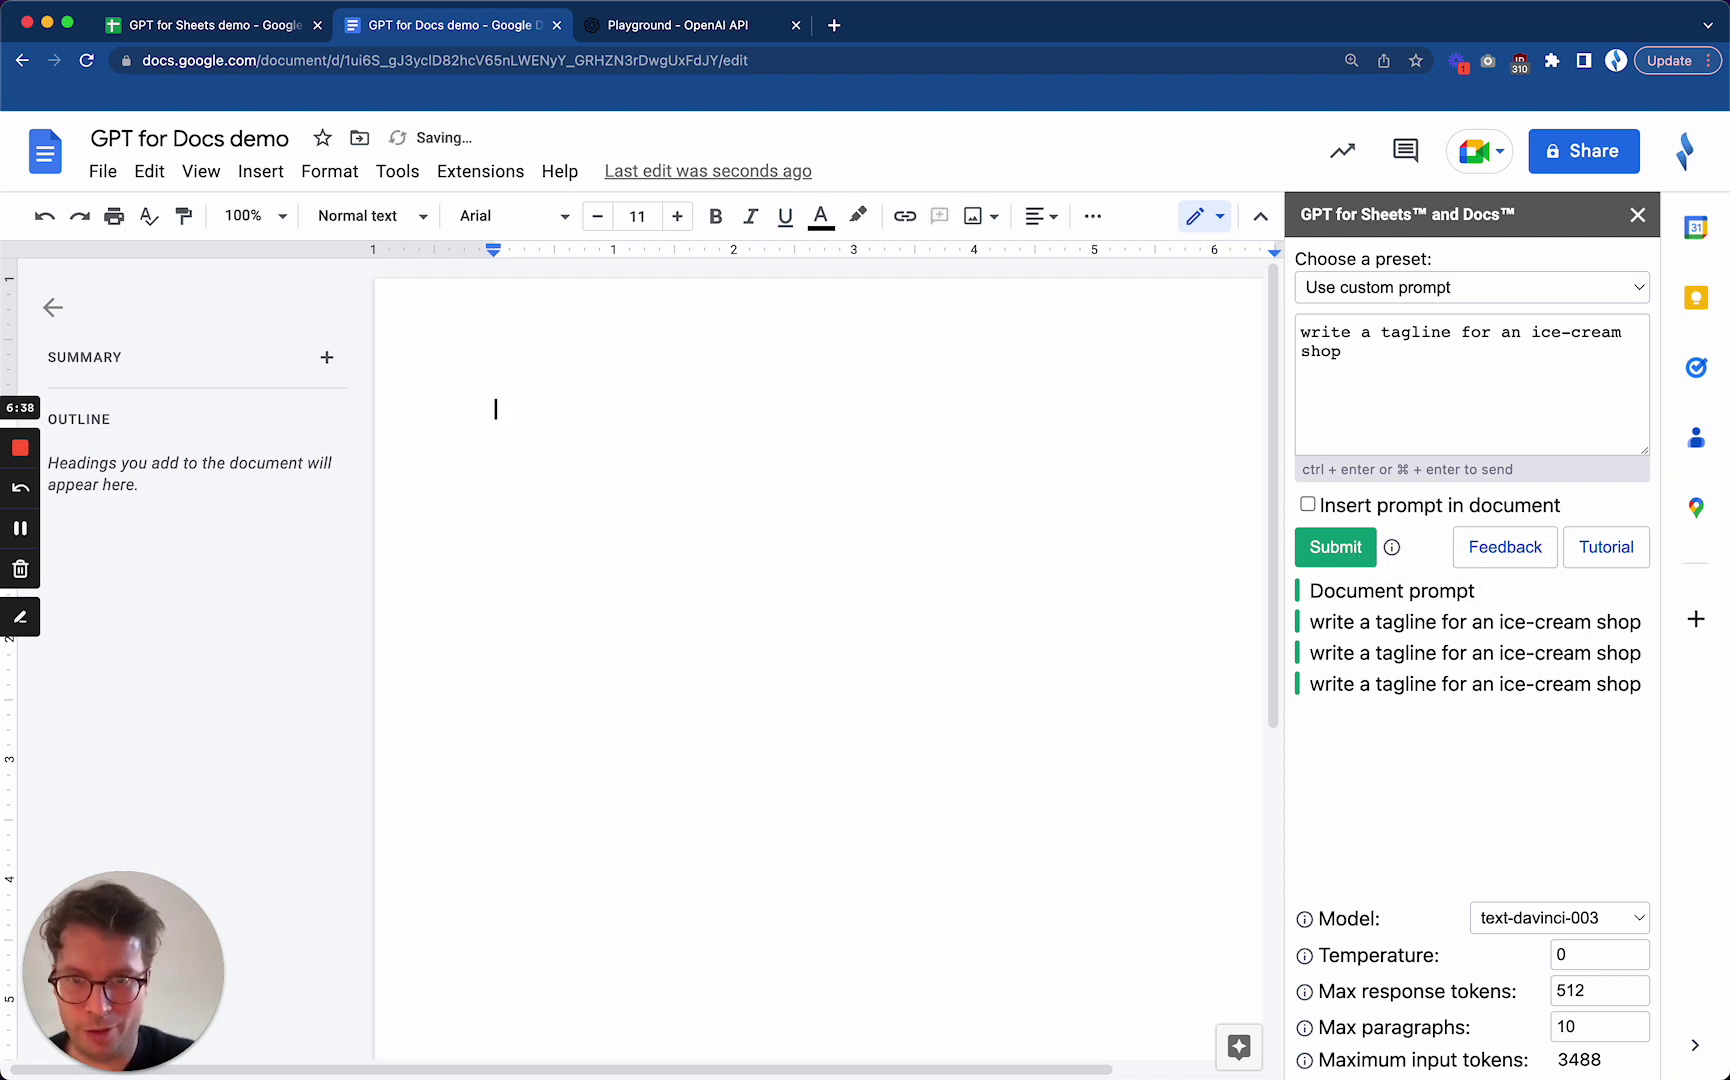
pyautogui.click(1345, 556)
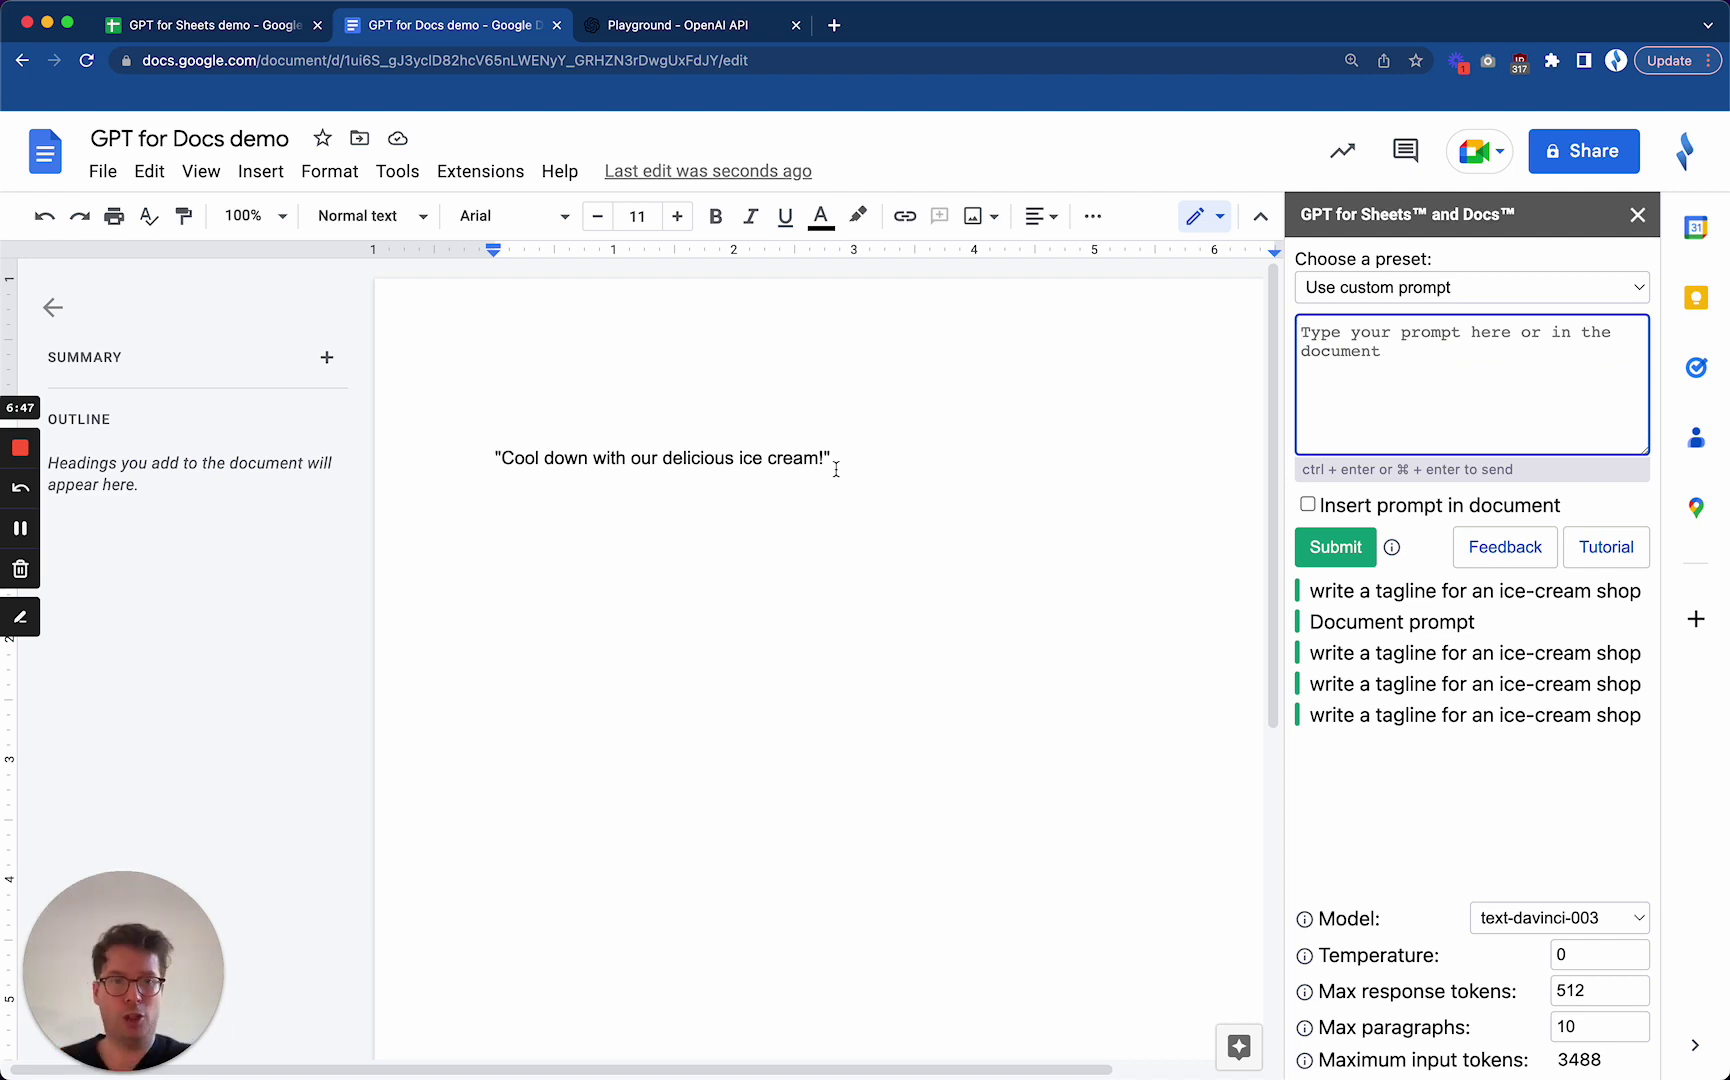
pyautogui.click(951, 481)
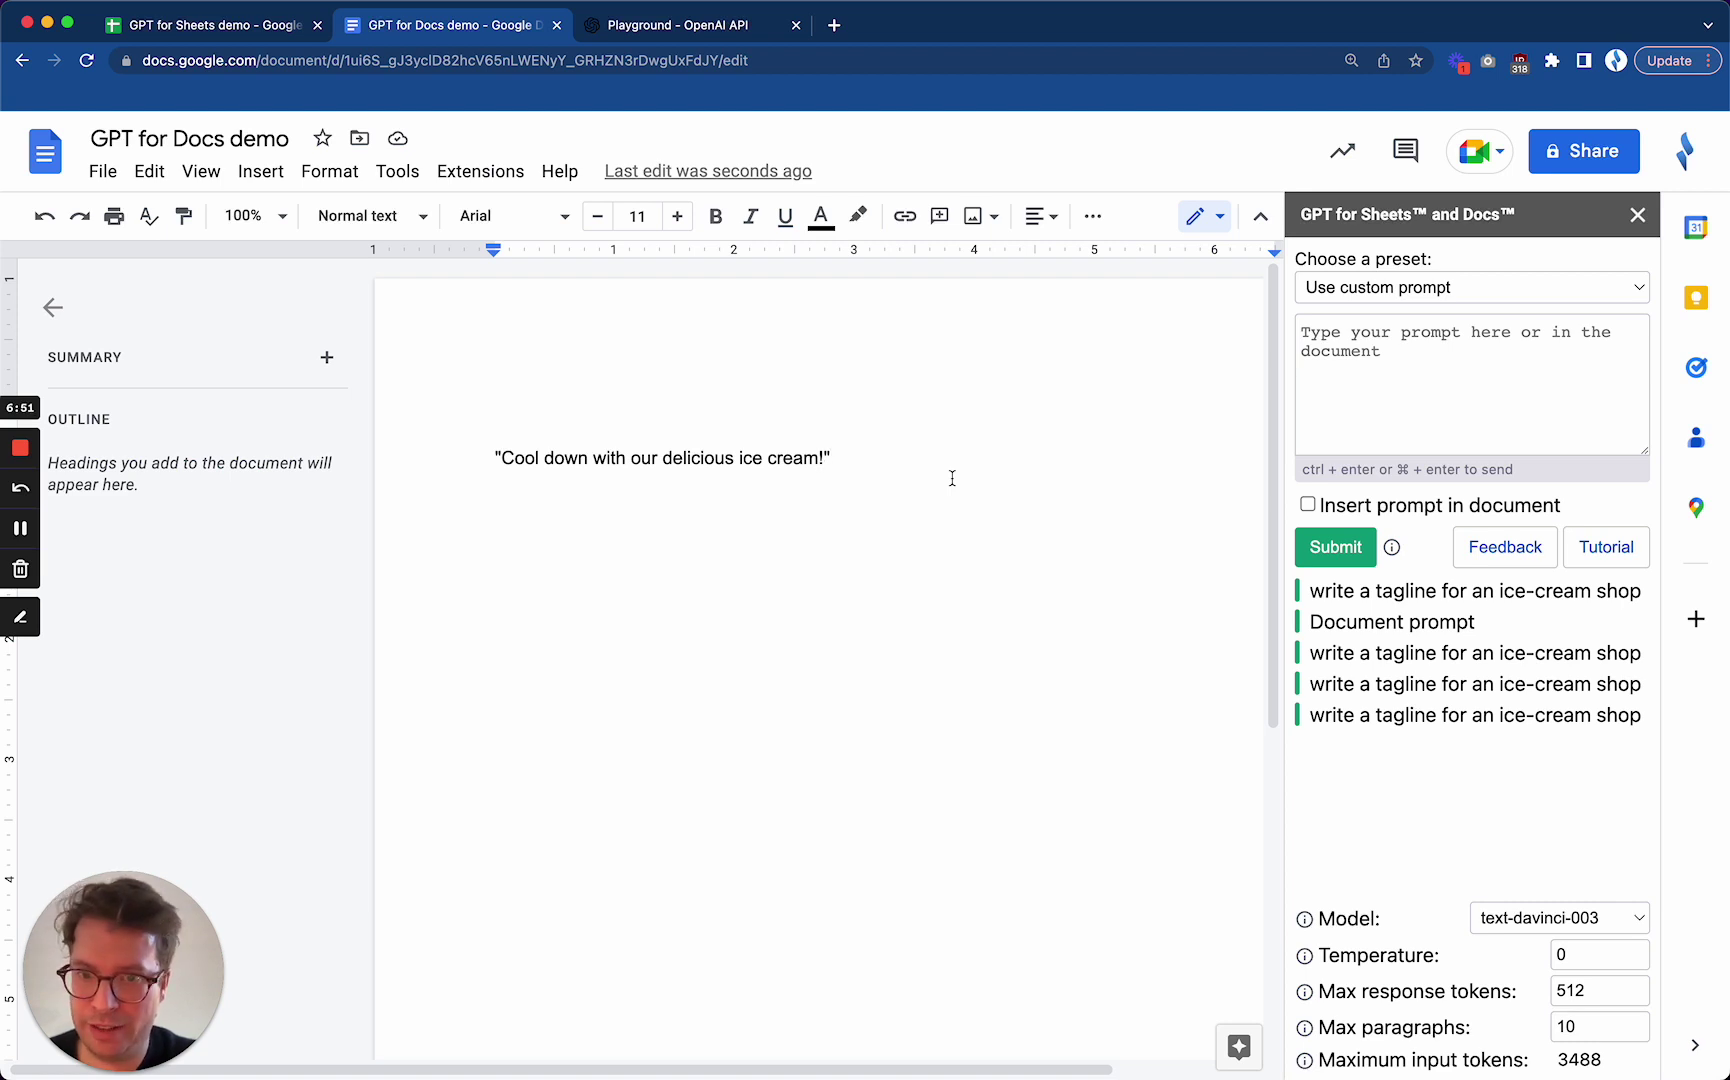